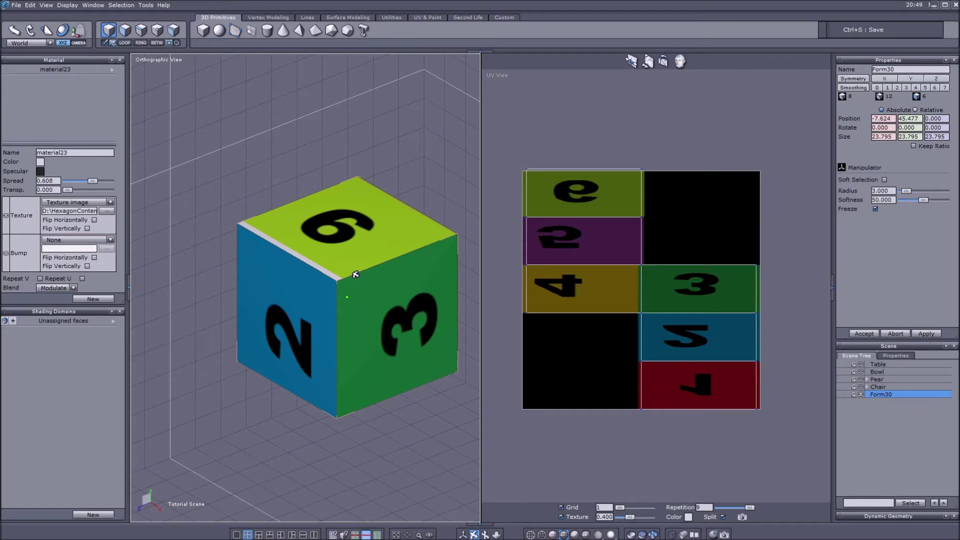
Try the texture image's horizontal and vertical flip options on the numbered cube, switching both back off.
middle_drag(267, 291, 308, 289)
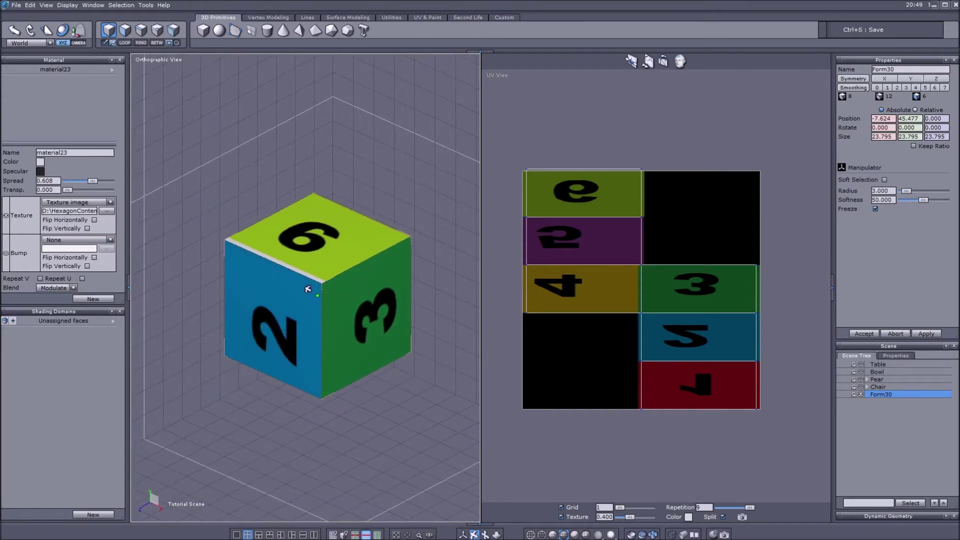
middle_drag(308, 289, 297, 290)
middle_drag(374, 288, 283, 273)
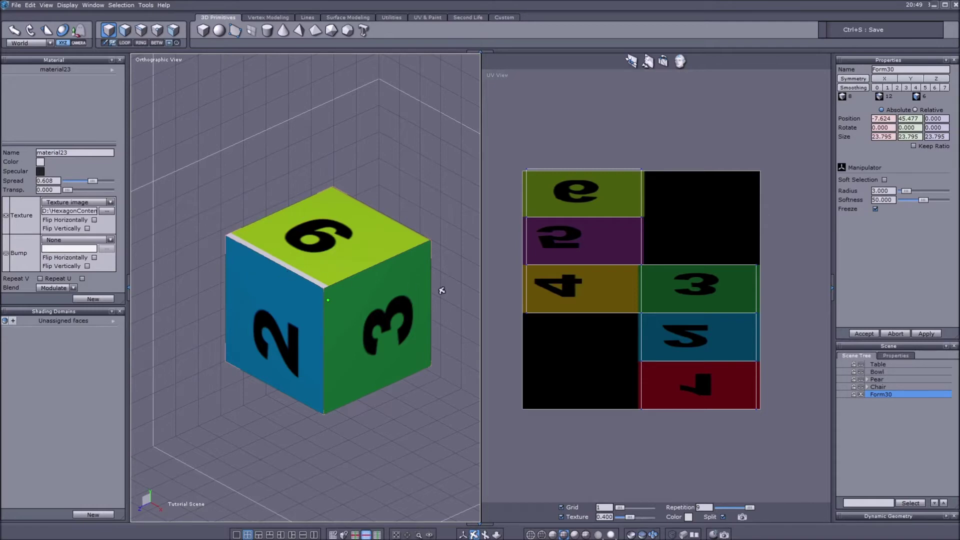
click(463, 534)
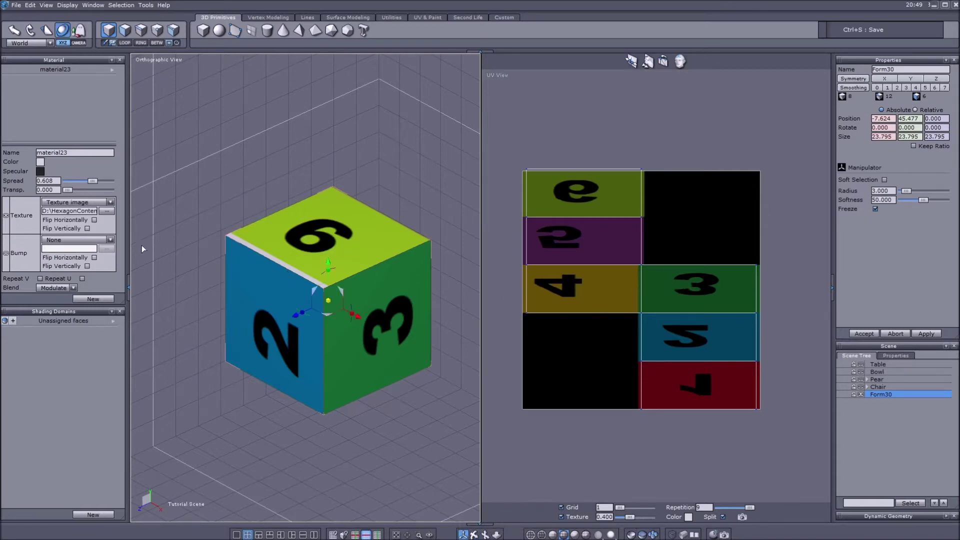
click(94, 220)
click(94, 220)
click(87, 229)
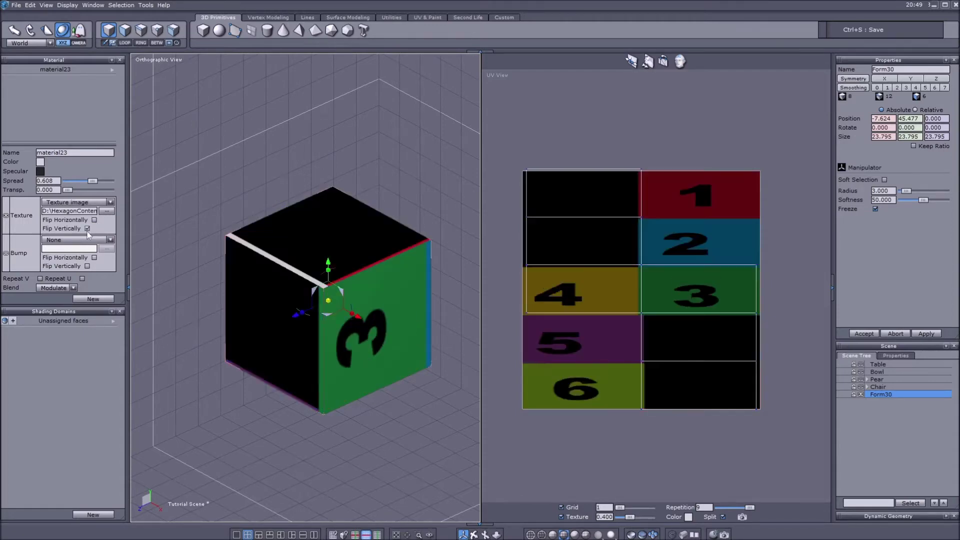
click(88, 229)
click(94, 220)
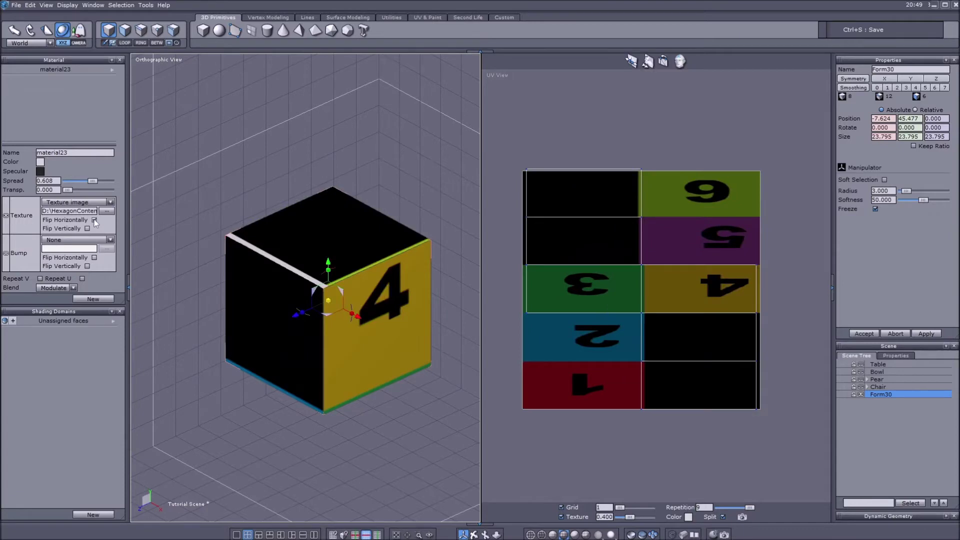
click(94, 220)
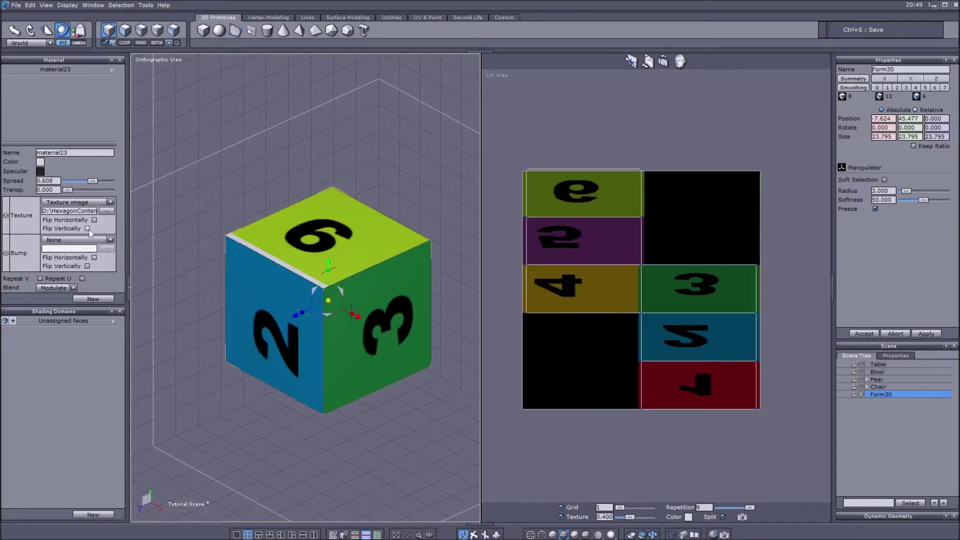
Flip the cube's texture vertically, mirror all its UV points horizontally to match, and check the cube's faces.
click(88, 229)
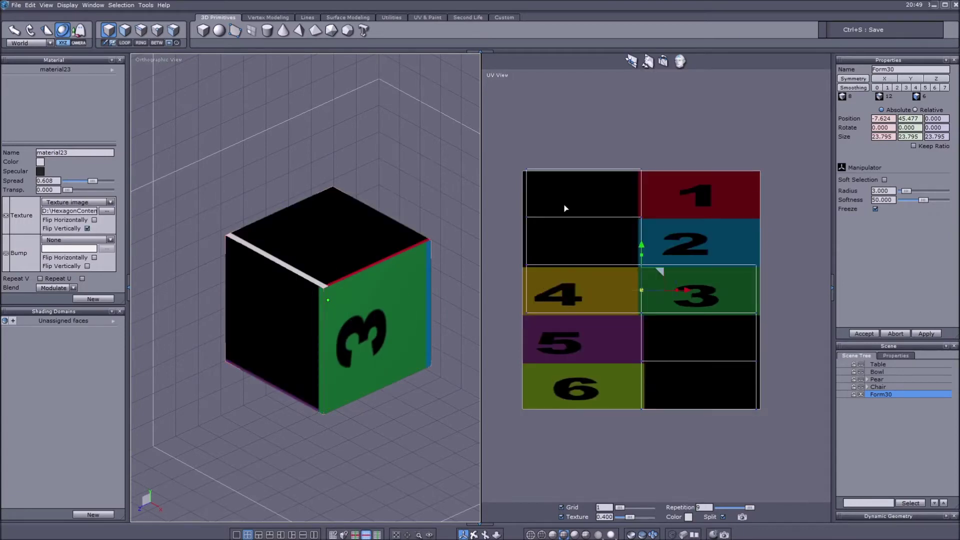
key(F4)
drag(494, 145, 807, 475)
drag(676, 293, 605, 306)
key(F1)
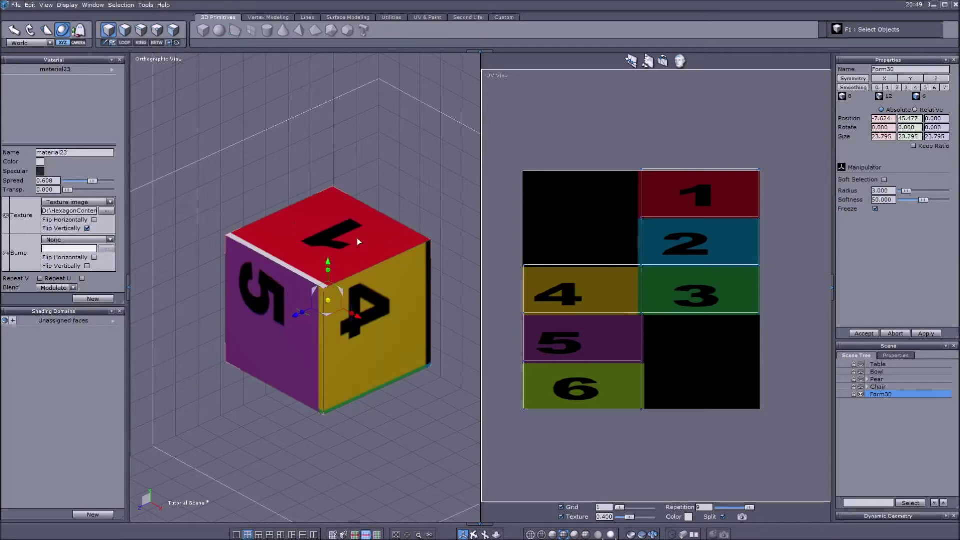
click(474, 535)
drag(280, 296, 115, 239)
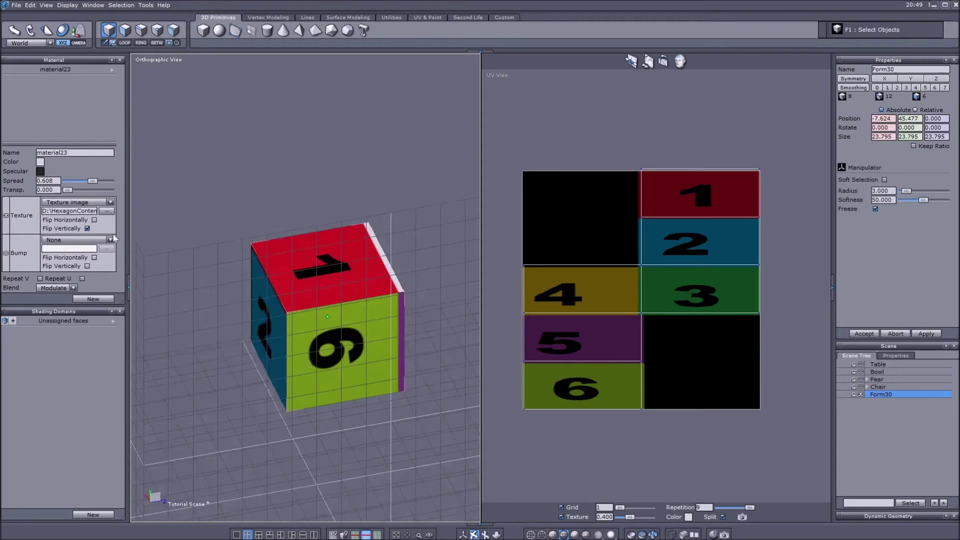
drag(304, 314, 350, 287)
drag(334, 191, 357, 259)
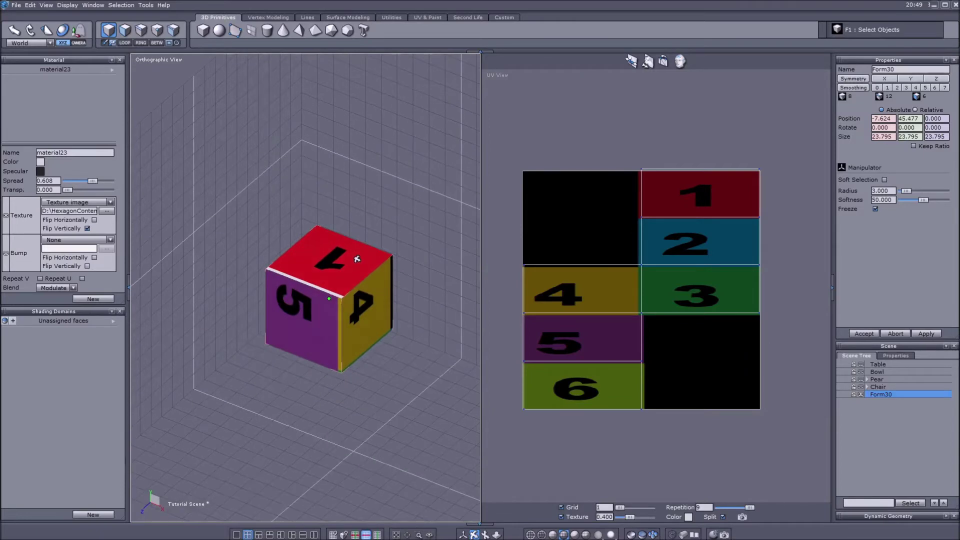
Turn off the texture's vertical flip and mirror all the cube's UV points horizontally back onto the numbered tiles.
click(463, 535)
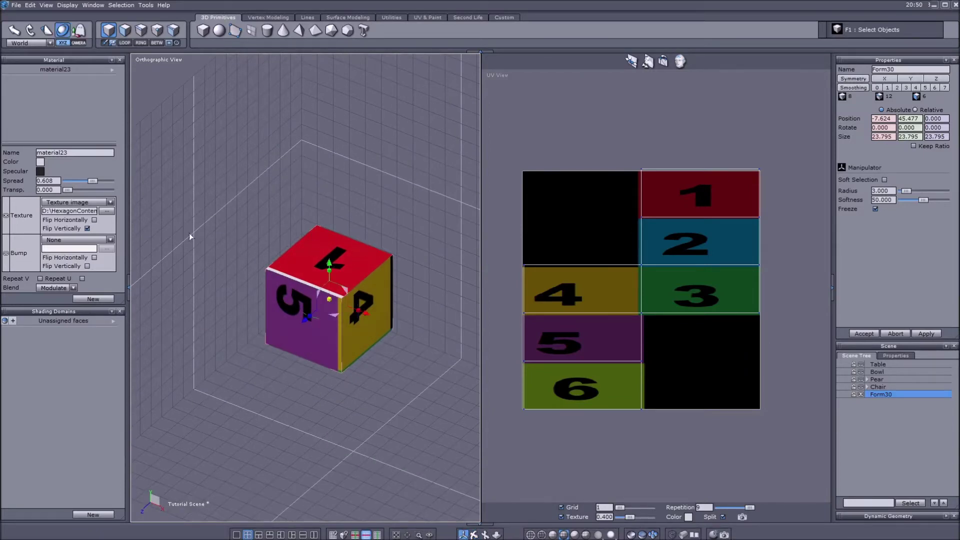
click(94, 220)
click(87, 228)
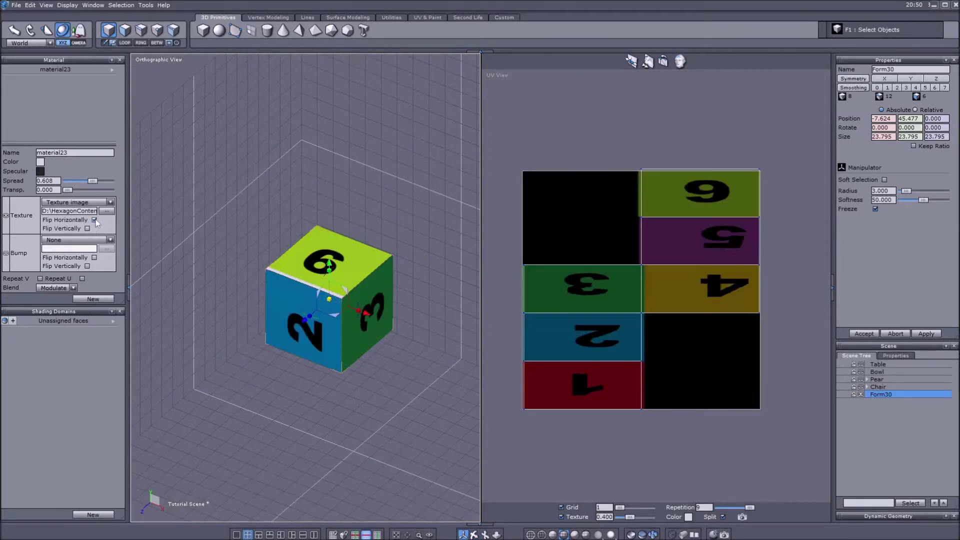
click(94, 220)
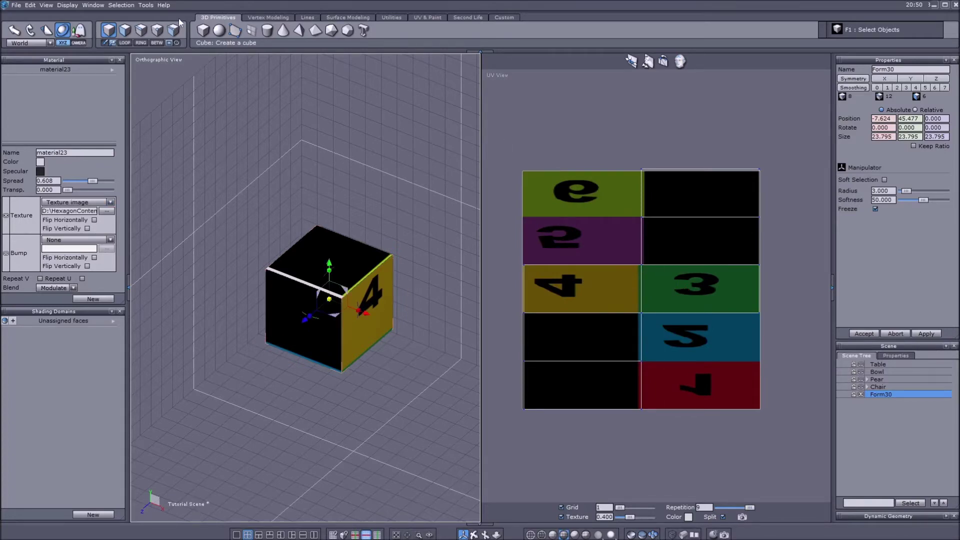
click(157, 31)
click(156, 31)
drag(502, 140, 798, 483)
drag(675, 288, 608, 306)
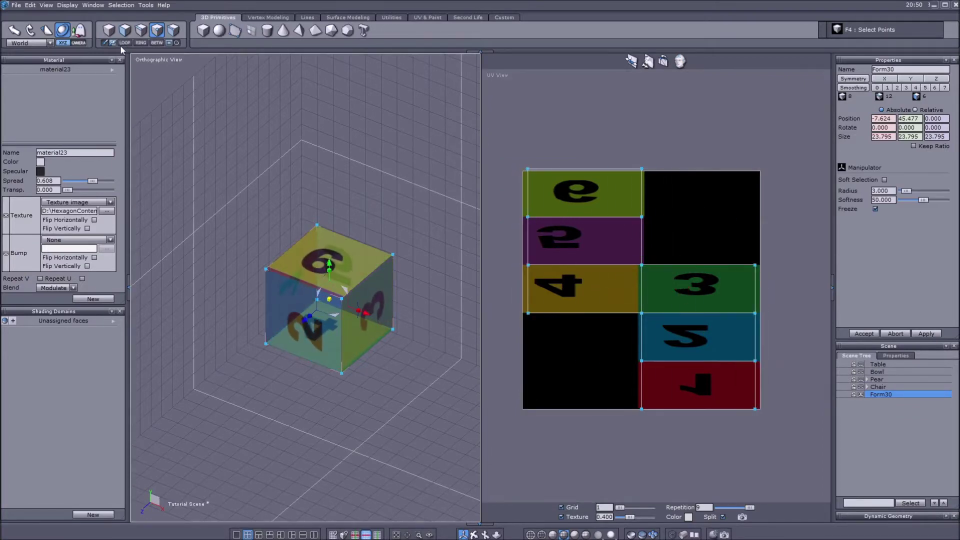
Delete the numbered cube and make the Table object visible.
key(F1)
key(Delete)
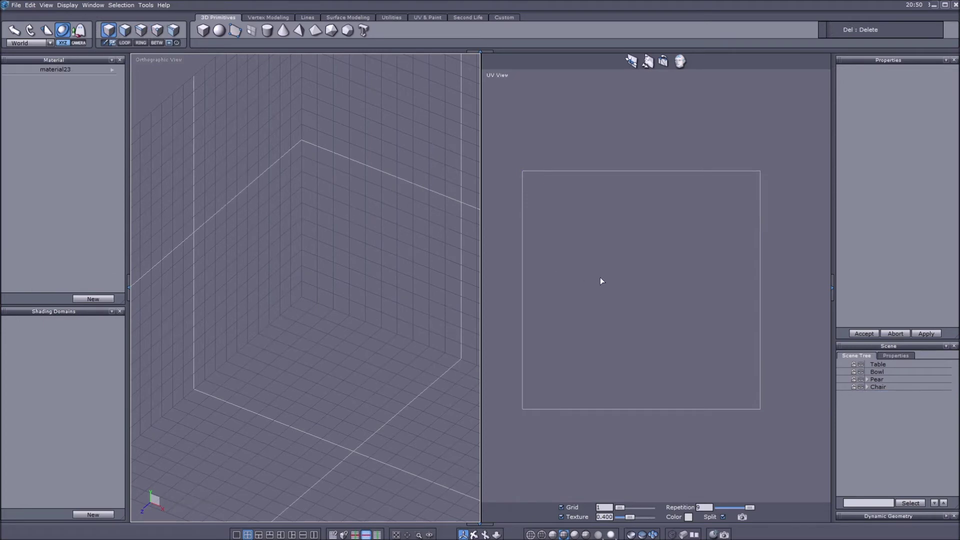
click(861, 365)
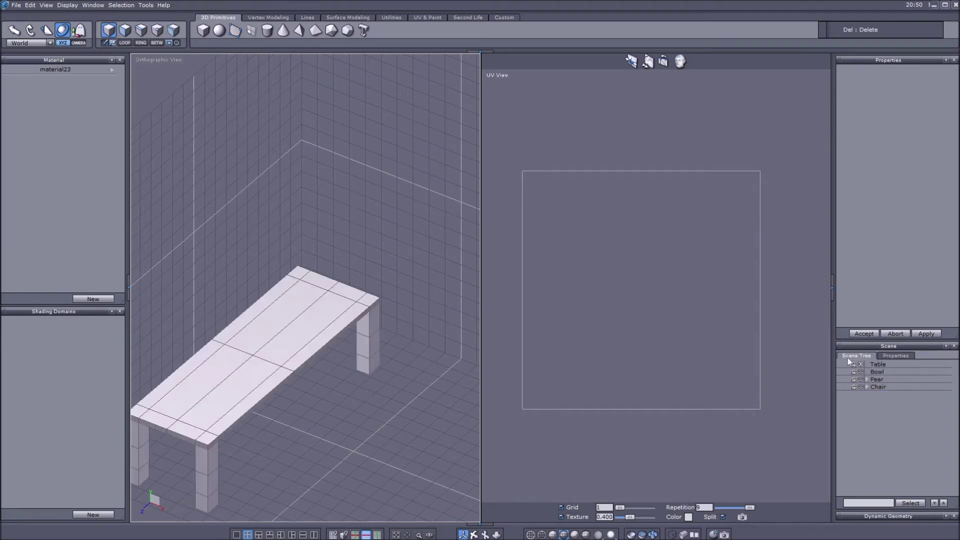
Select the Table and move it along the X axis to a position of about -3.9.
click(878, 365)
scroll(316, 334, down, 3)
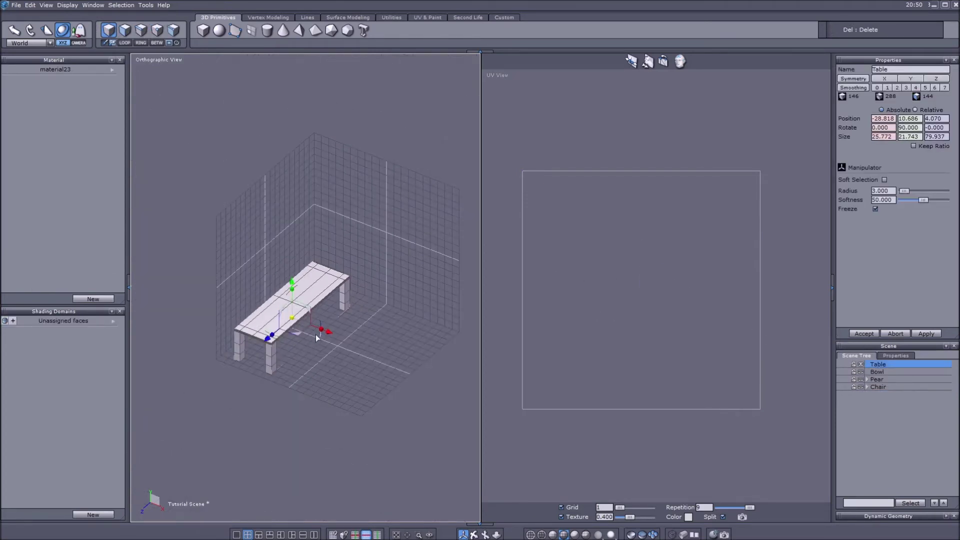
drag(335, 322, 387, 342)
Select the tabletop faces and examine the table's top, legs and underside.
click(474, 534)
middle_drag(432, 457, 406, 412)
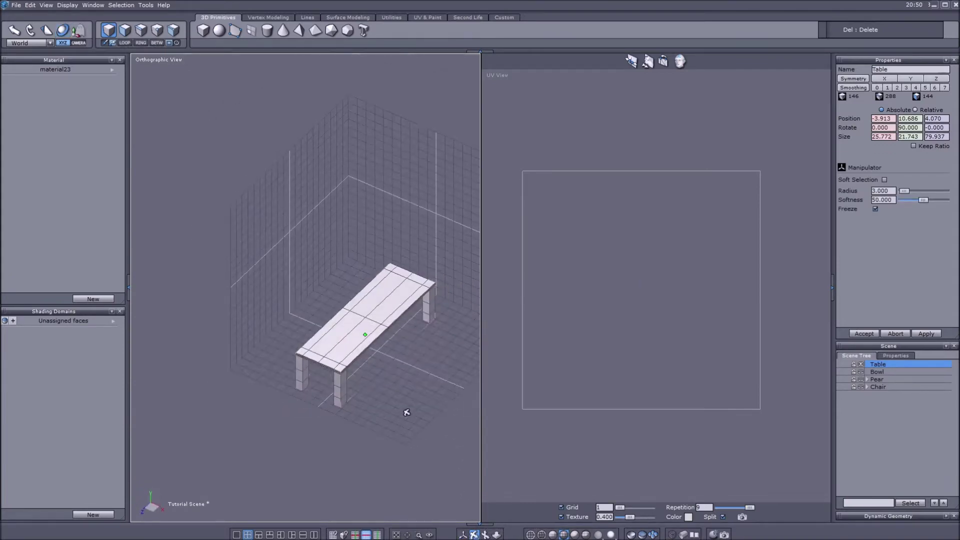
scroll(399, 339, up, 3)
mouse_move(378, 333)
middle_down()
mouse_move(399, 294)
mouse_move(375, 304)
mouse_move(380, 339)
middle_up()
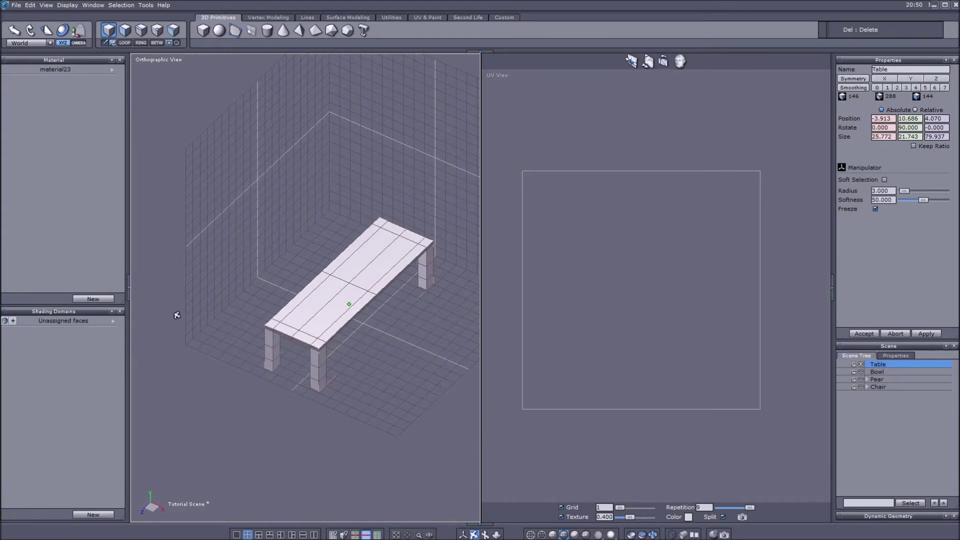
middle_drag(351, 346, 335, 304)
scroll(361, 275, up, 2)
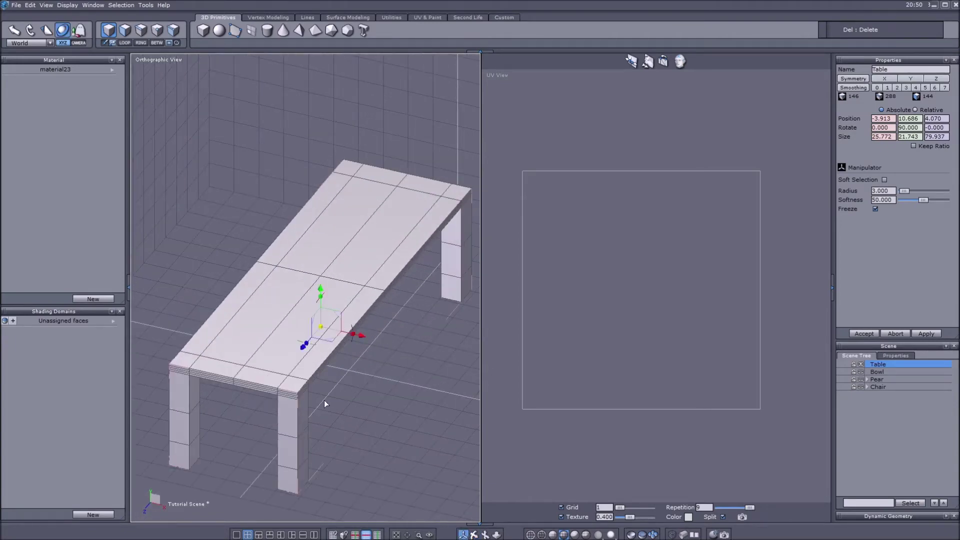
click(125, 30)
mouse_move(345, 167)
mouse_down()
mouse_move(453, 193)
mouse_move(310, 206)
mouse_move(225, 310)
mouse_move(300, 345)
mouse_move(265, 380)
mouse_move(203, 372)
mouse_up()
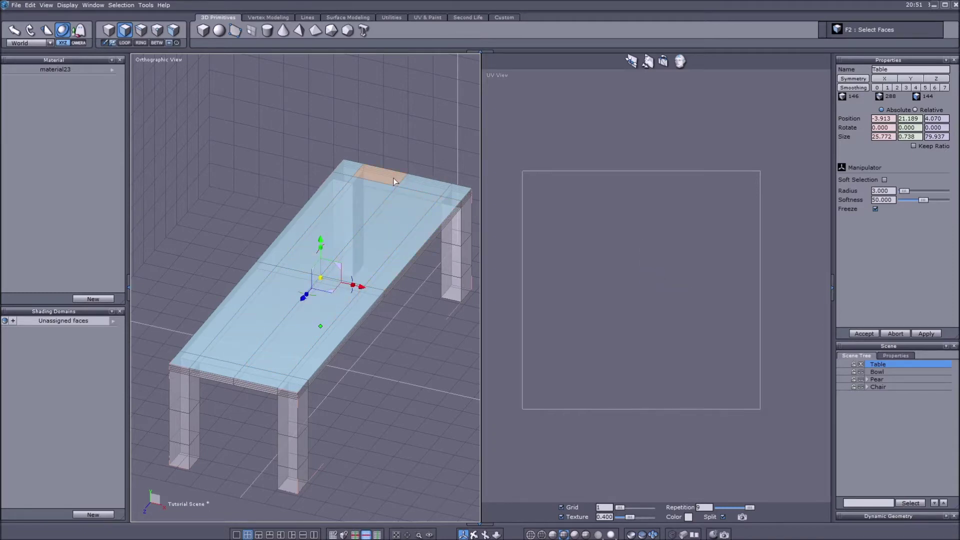
click(474, 535)
drag(353, 373, 324, 384)
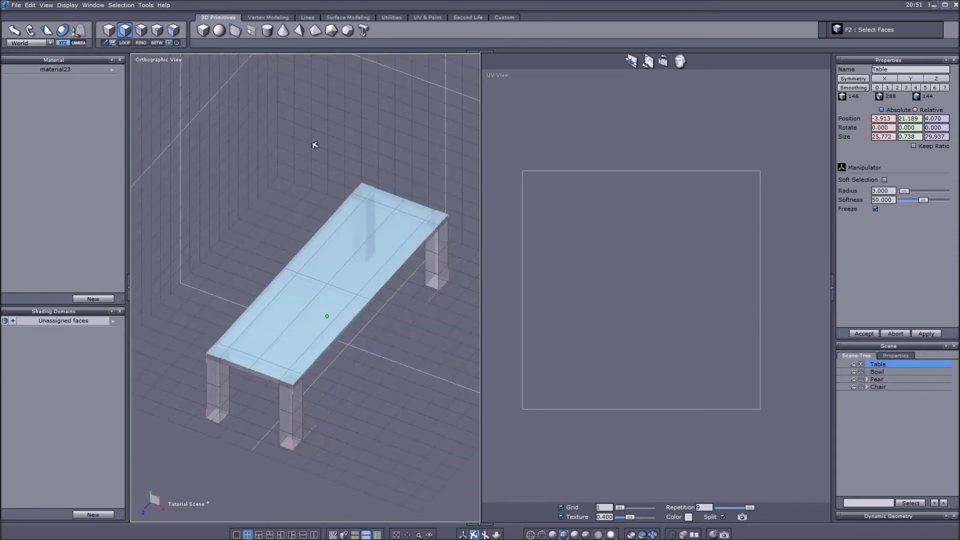
drag(342, 280, 371, 268)
scroll(324, 313, up, 5)
middle_drag(323, 312, 344, 308)
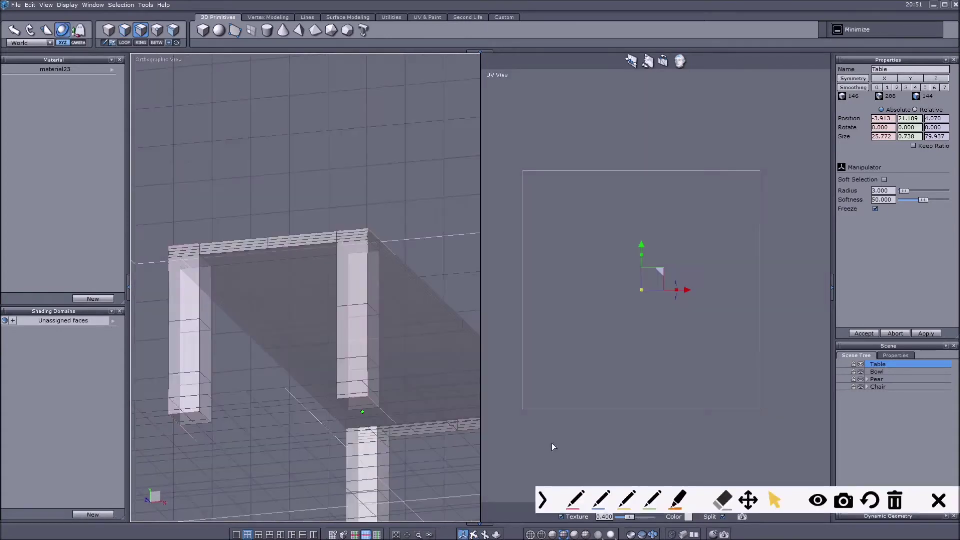
Show the UV & Paint tools and circle the Unfold tool in red with the annotation pen.
click(575, 499)
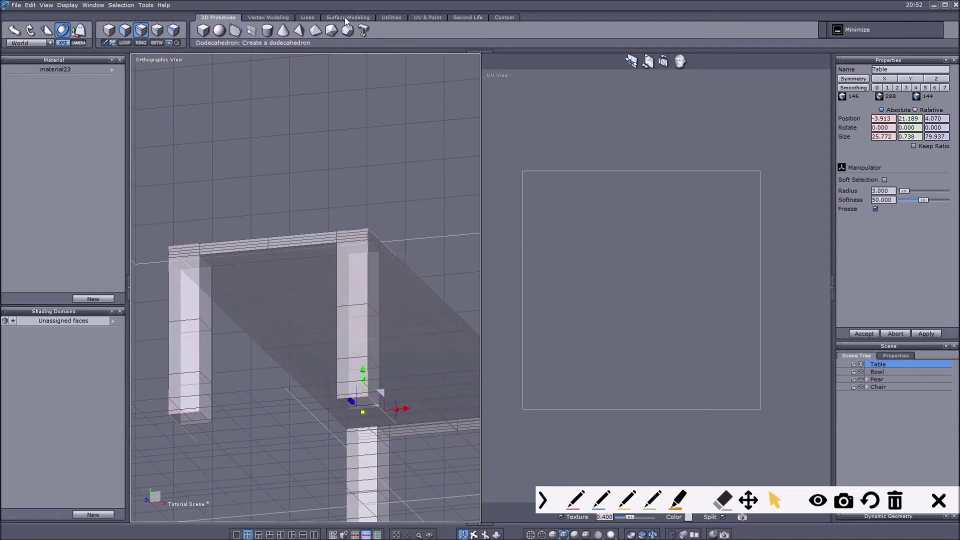
click(393, 17)
click(413, 18)
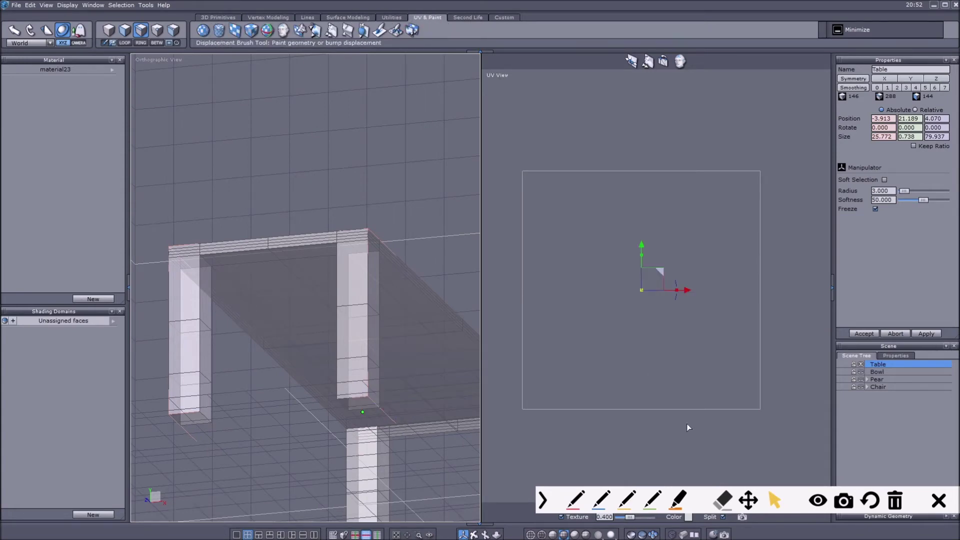
click(576, 499)
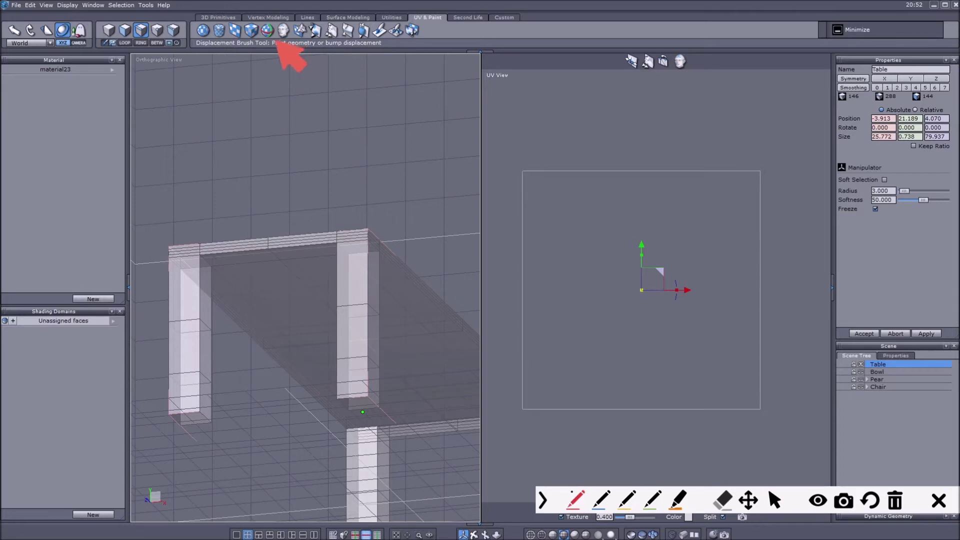
mouse_move(303, 20)
mouse_down()
mouse_move(272, 32)
mouse_move(298, 21)
mouse_up()
click(548, 498)
Unfold the whole table's UVs with the current Seams settings and accept the result.
middle_drag(363, 412, 358, 303)
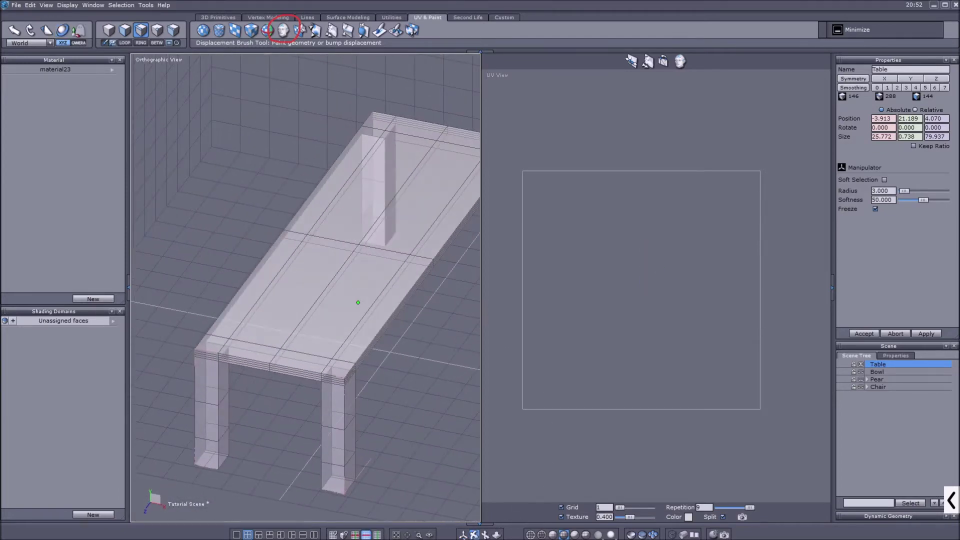
key(F1)
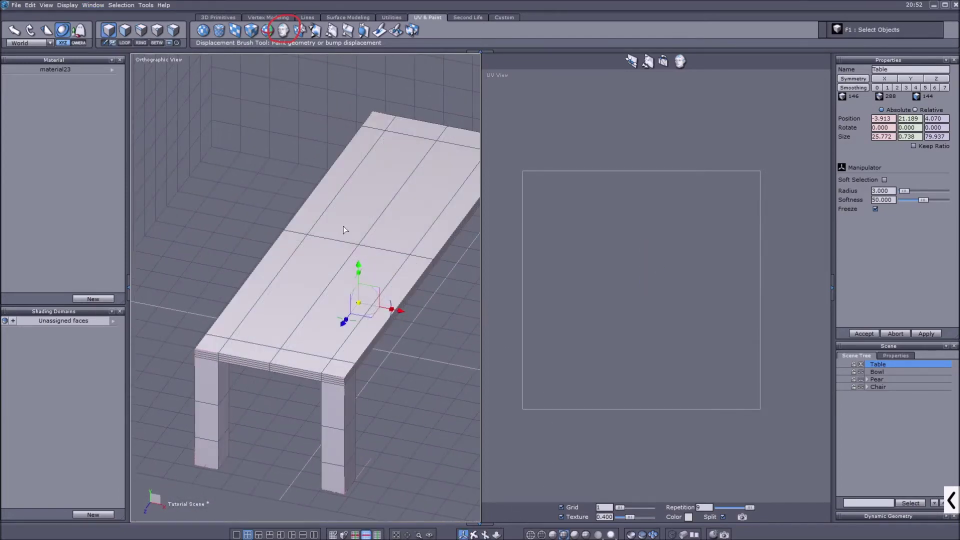
click(299, 30)
click(845, 164)
scroll(682, 319, up, 3)
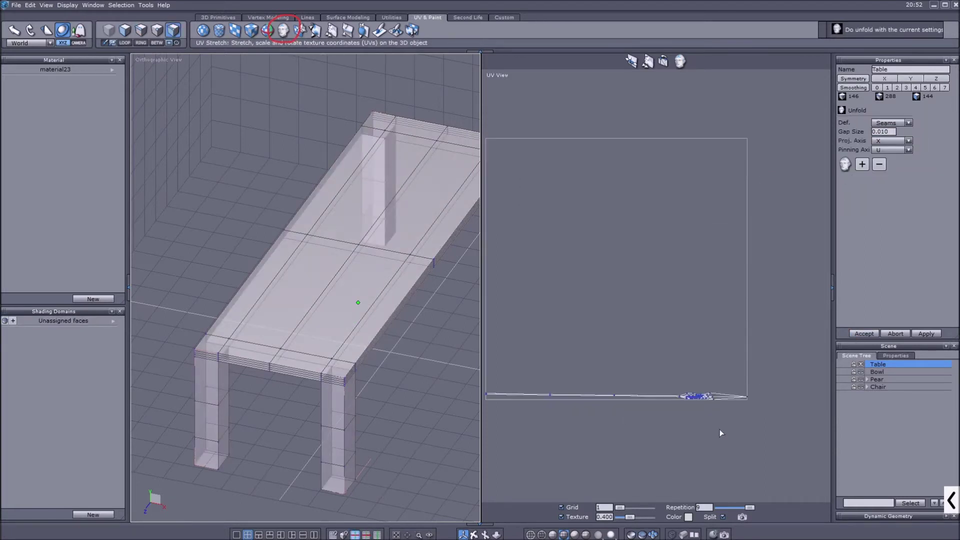
scroll(591, 308, down, 5)
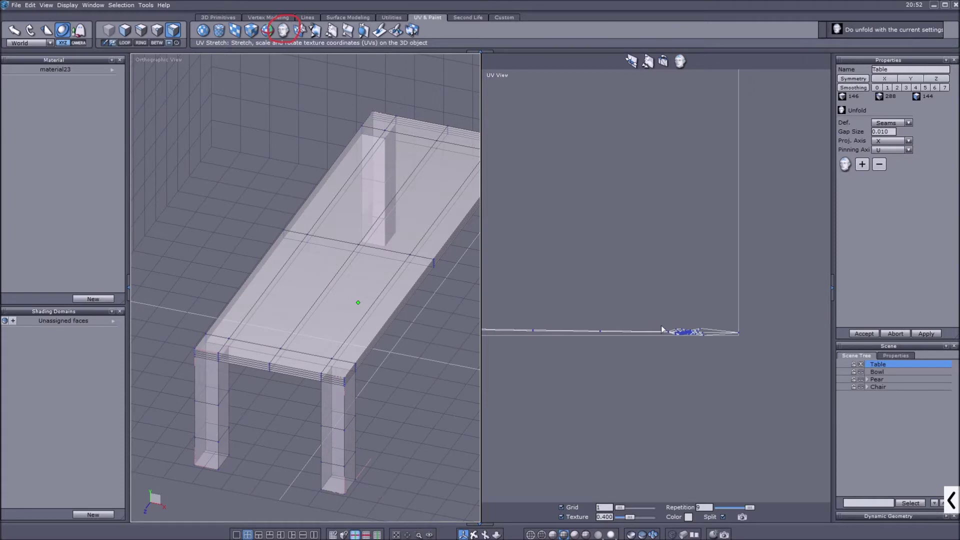
click(864, 334)
Select all the table's UV points and stretch the flattened layout vertically.
click(156, 30)
drag(531, 307, 750, 390)
drag(674, 316, 681, 214)
scroll(634, 214, up, 5)
scroll(595, 190, down, 2)
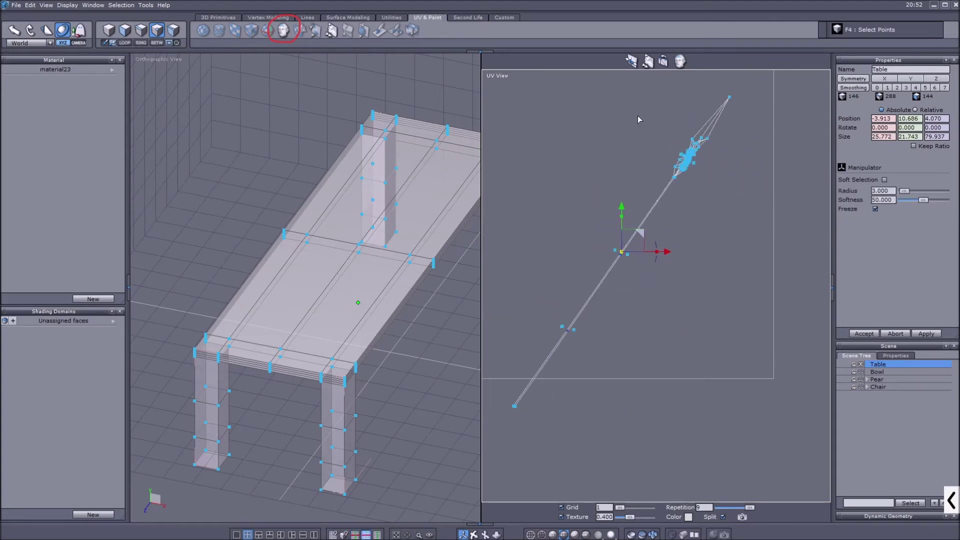
Select the dense cluster of UV points and enlarge it to spread the tangled points apart.
drag(637, 126, 683, 187)
scroll(721, 171, up, 3)
click(689, 175)
scroll(682, 186, down, 3)
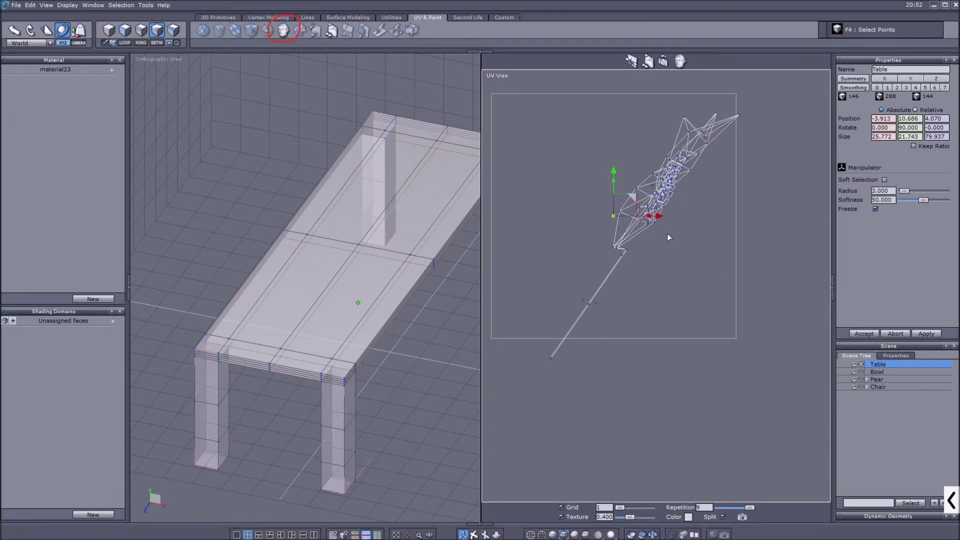
Examine the tangled UV layout and compare it with the table's top, legs and underside.
middle_drag(669, 237, 713, 253)
scroll(435, 246, down, 3)
scroll(435, 246, up, 4)
click(473, 534)
drag(310, 310, 350, 240)
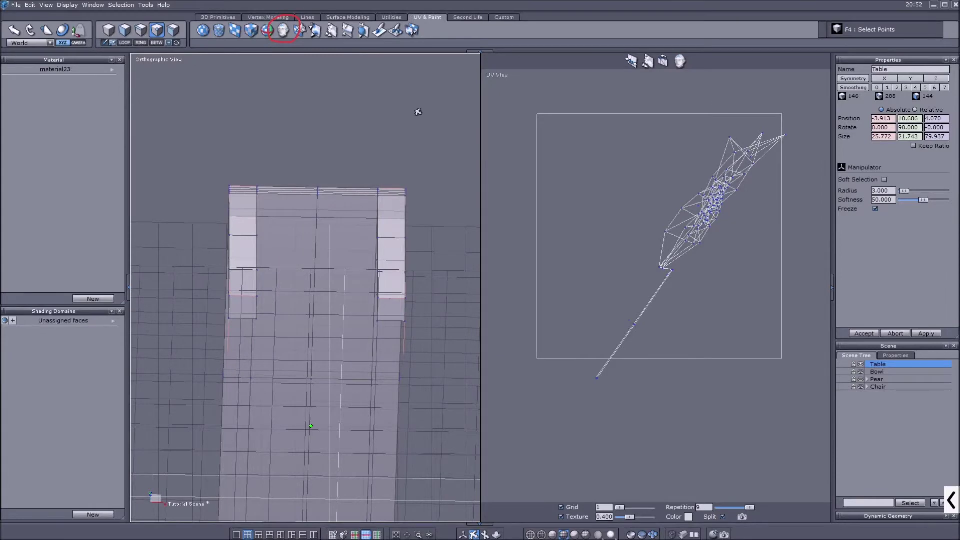
drag(354, 289, 312, 363)
click(464, 535)
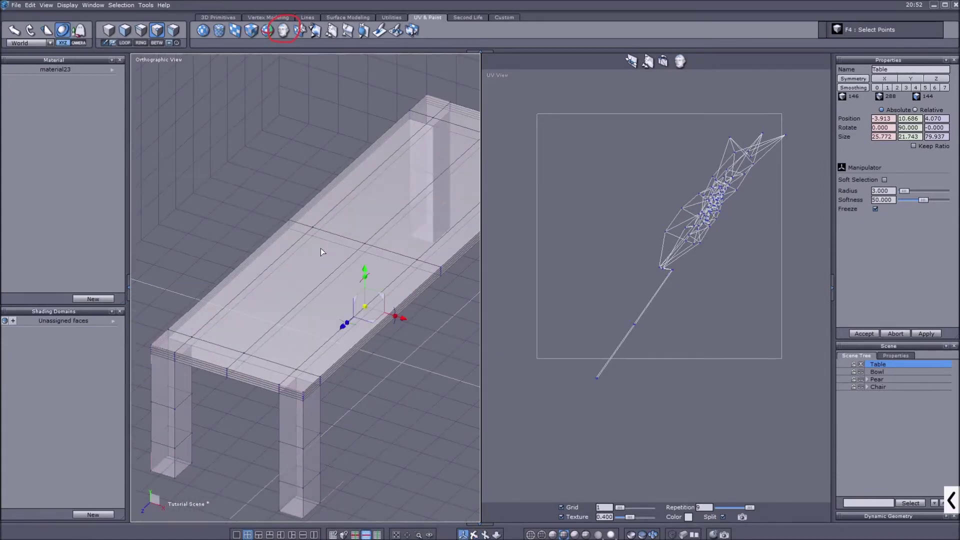
scroll(310, 235, down, 5)
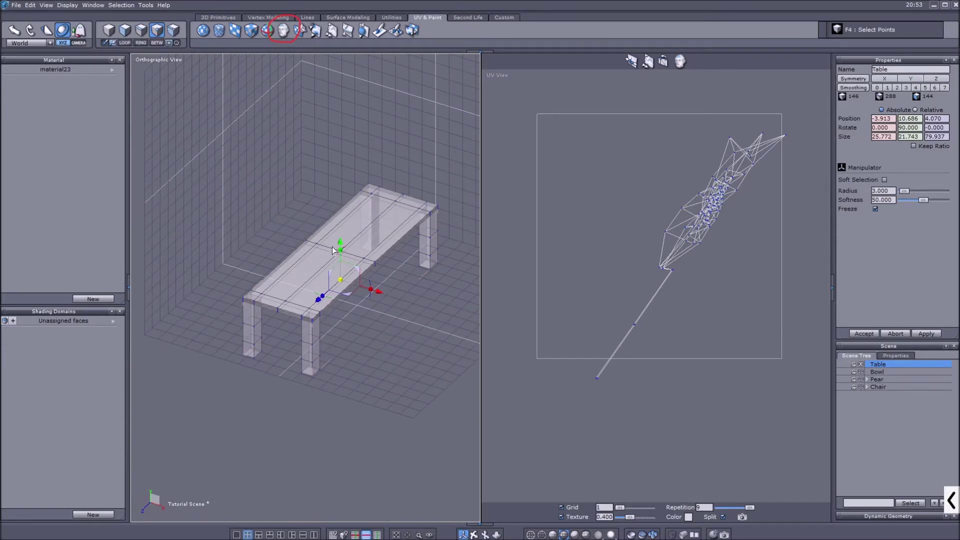
Raise the table to a Y position of 71.408 and bring its underside into view.
drag(337, 243, 450, 459)
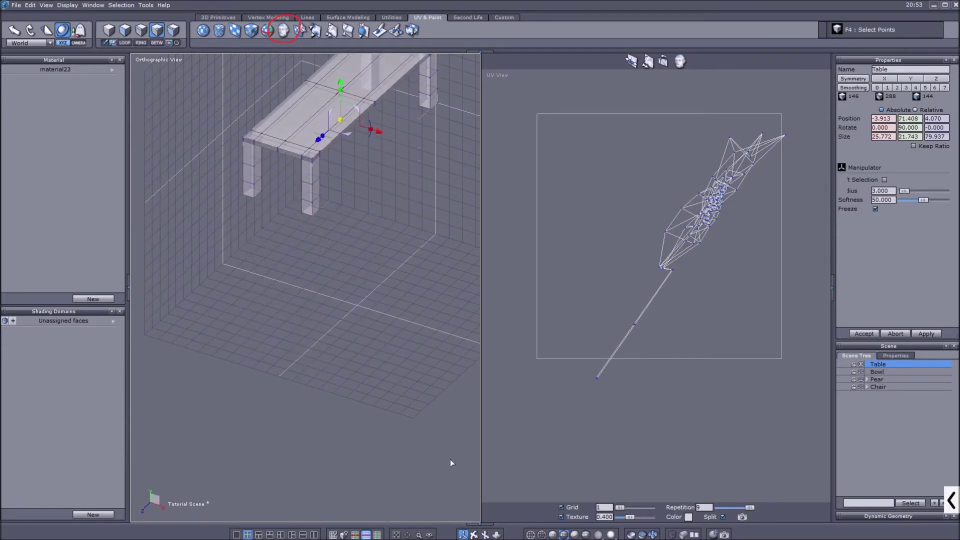
click(474, 534)
mouse_move(360, 320)
mouse_down()
mouse_move(354, 193)
mouse_move(373, 177)
mouse_move(343, 388)
mouse_move(349, 330)
mouse_up()
click(463, 535)
Select the edges outlining the long rectangular underside panel of the tabletop between the four legs.
click(109, 30)
click(141, 30)
click(294, 109)
click(326, 111)
shift+click(254, 278)
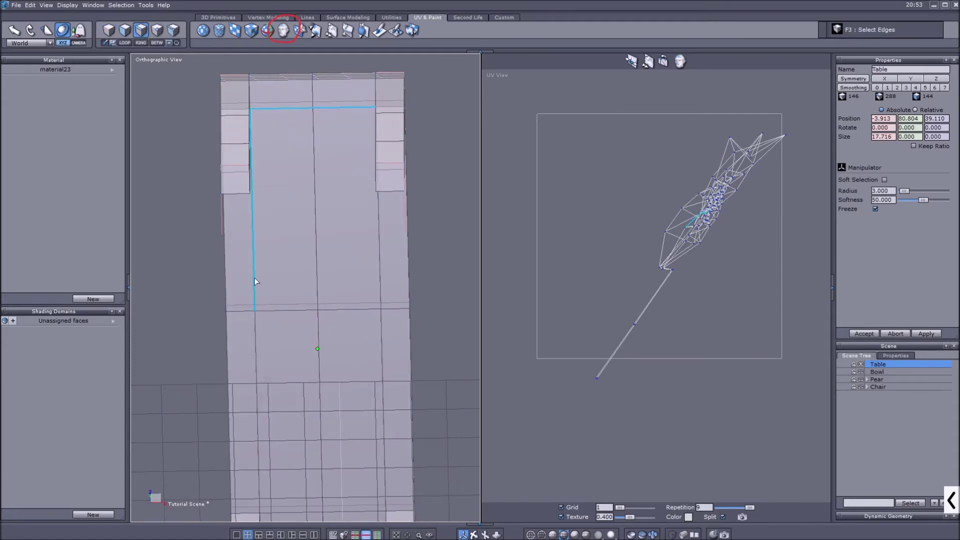
shift+click(258, 326)
shift+click(381, 264)
shift+click(381, 345)
shift+click(383, 435)
scroll(370, 314, down, 3)
scroll(357, 403, up, 2)
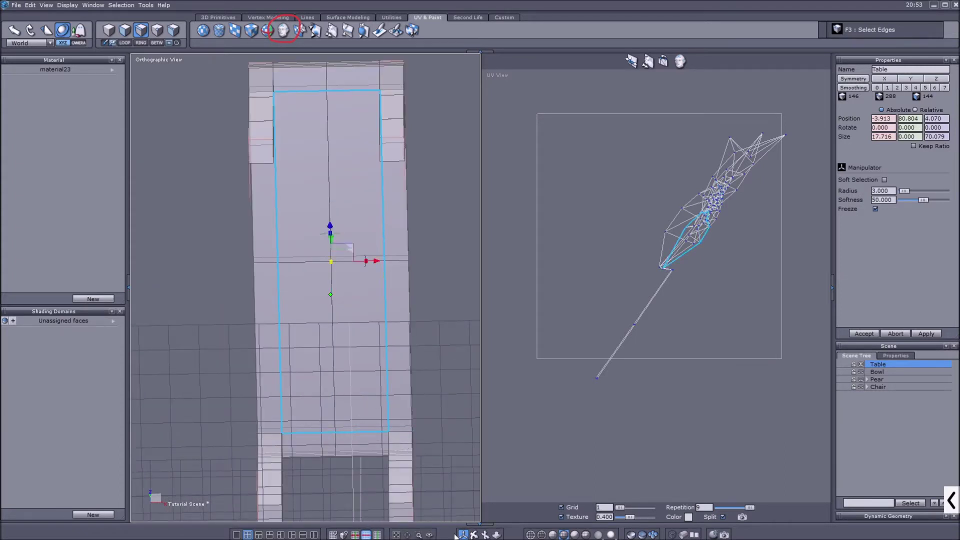
Add the outer edges where the first corner leg meets the tabletop to the seam edge selection.
click(474, 534)
scroll(376, 334, down, 2)
drag(376, 334, 306, 235)
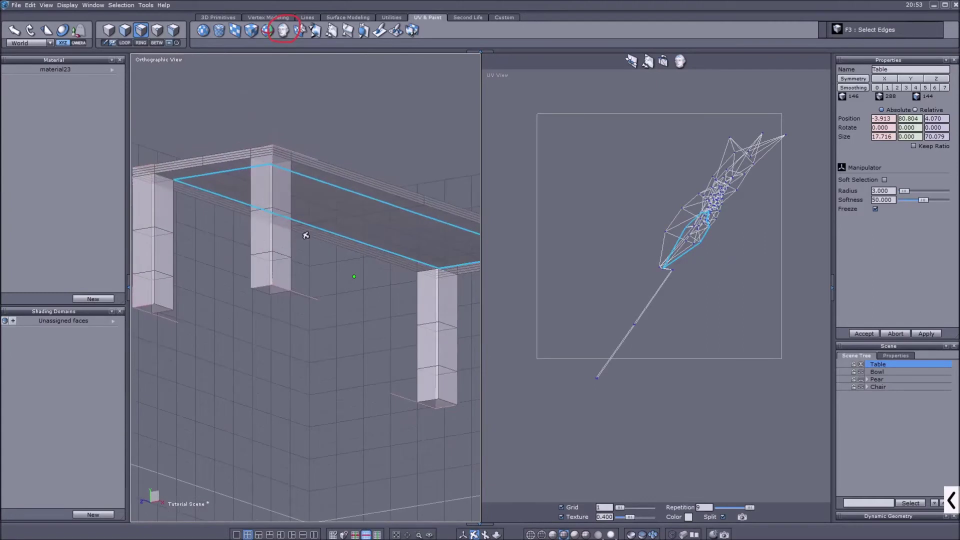
scroll(286, 158, up, 5)
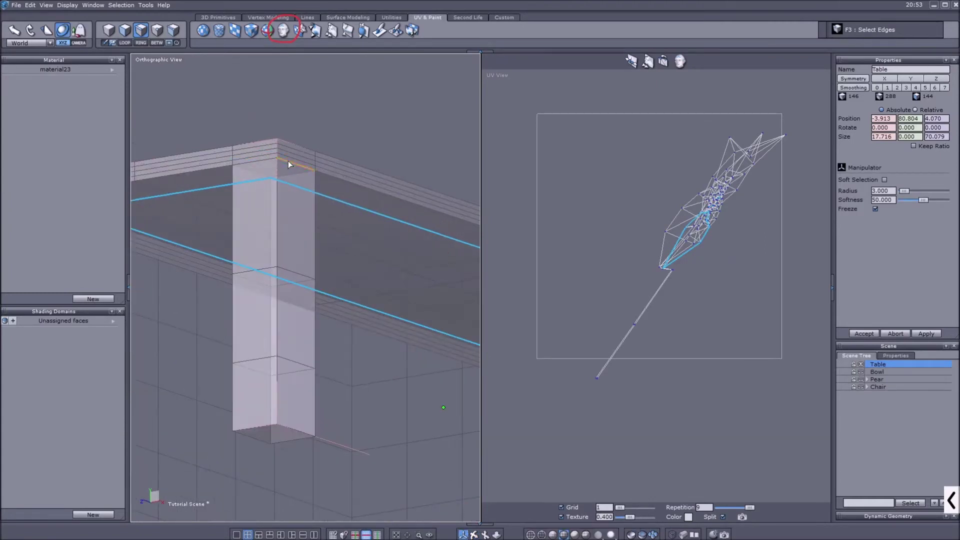
shift+click(289, 162)
shift+click(260, 162)
scroll(272, 151, down, 3)
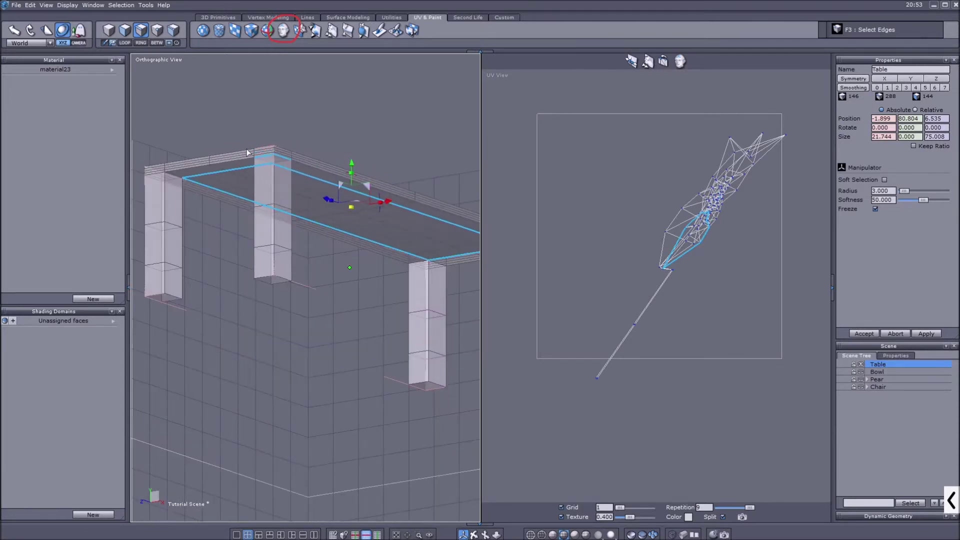
Add the edges around the top of the other leg at the same short end to the selection.
scroll(273, 170, up, 4)
scroll(317, 188, down, 3)
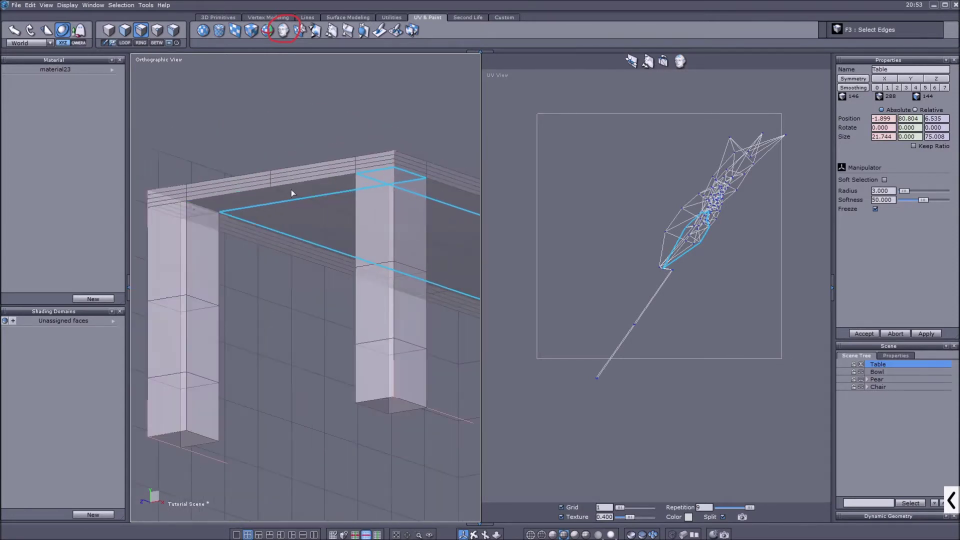
scroll(209, 204, up, 4)
shift+click(317, 233)
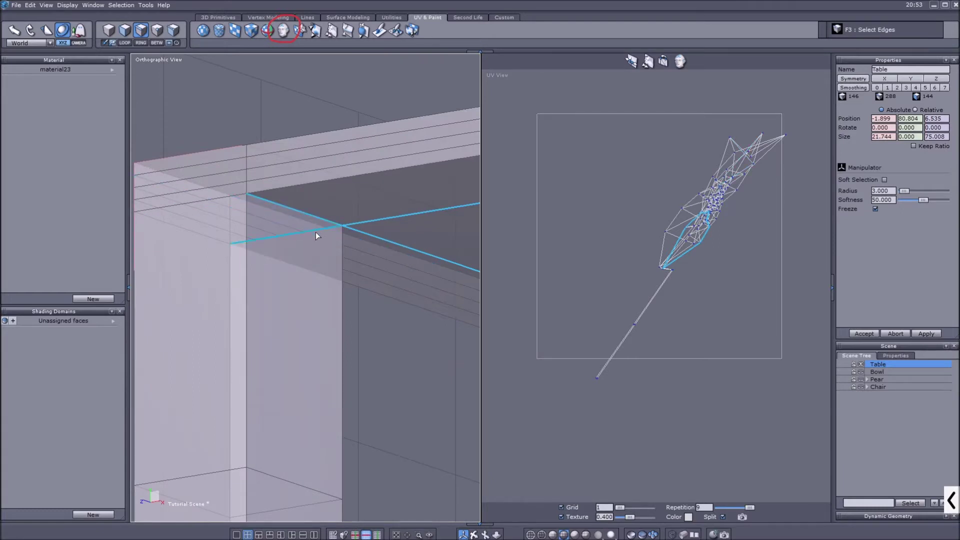
shift+click(181, 228)
shift+click(176, 214)
Add the edges around the top of the nearer leg at the opposite short end to the selection.
scroll(176, 206, down, 3)
scroll(233, 229, up, 2)
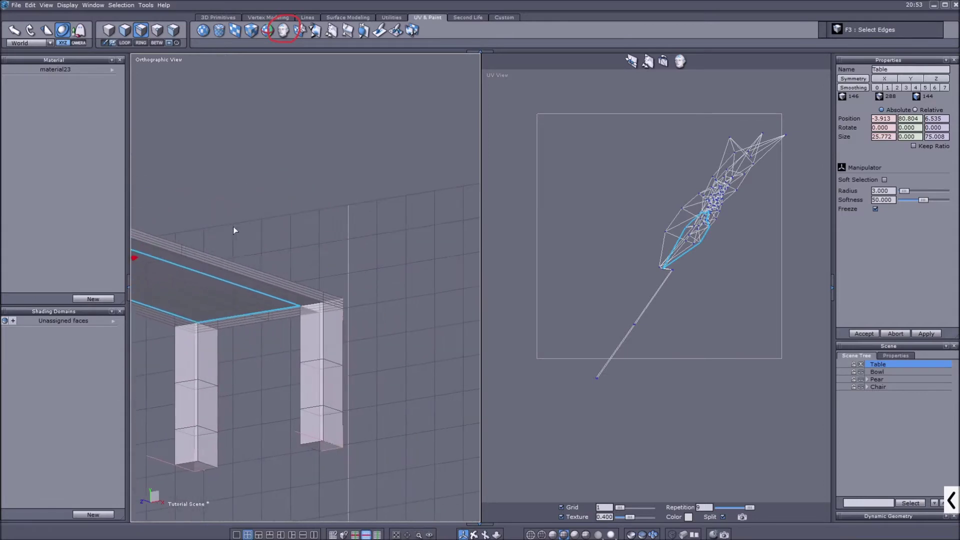
scroll(171, 340, up, 2)
scroll(279, 200, up, 3)
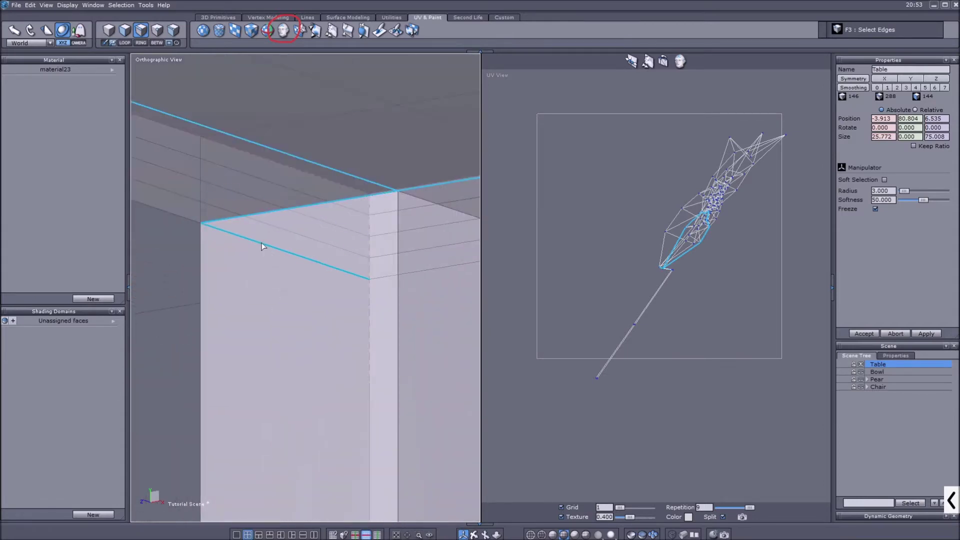
scroll(317, 267, down, 2)
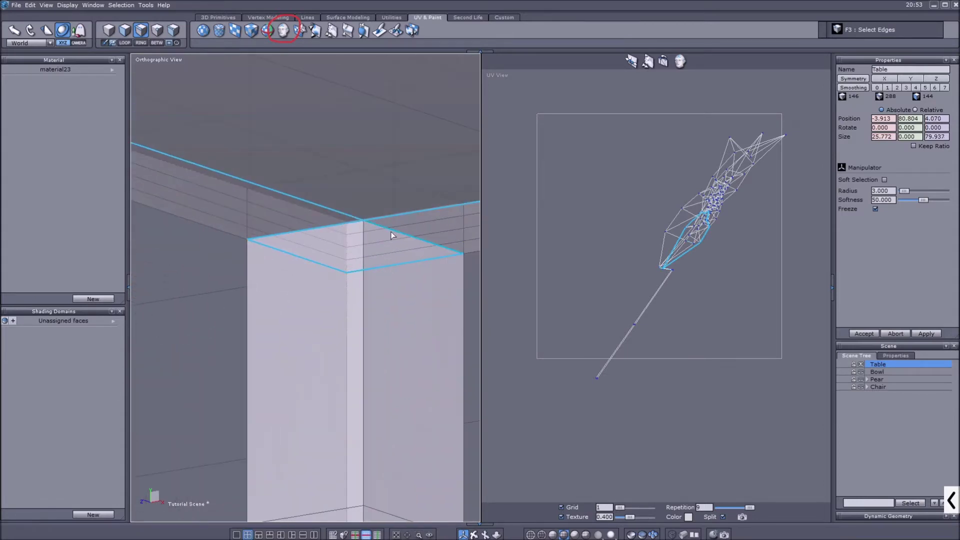
Add the edges around the top of the fourth, remaining leg to complete the seam selection.
scroll(391, 232, down, 4)
scroll(399, 239, up, 5)
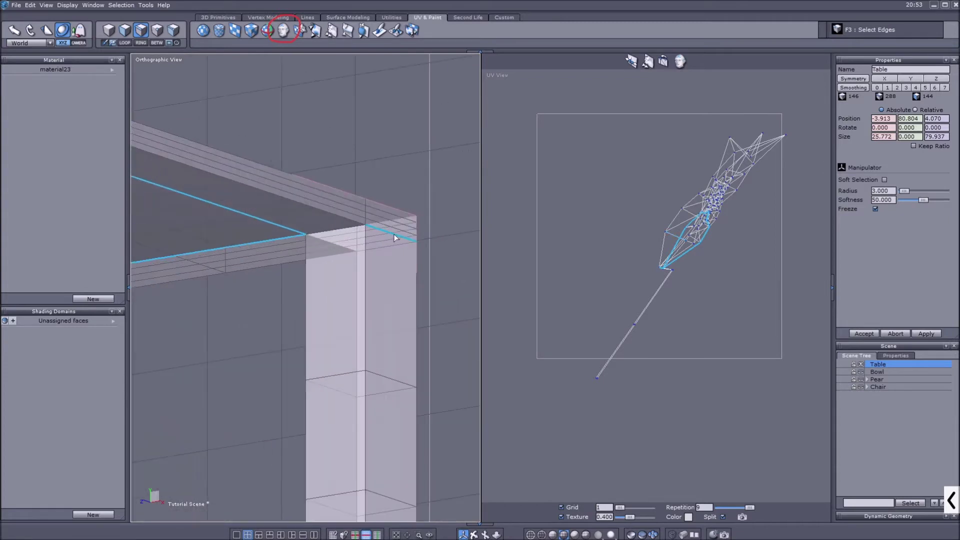
scroll(329, 228, up, 2)
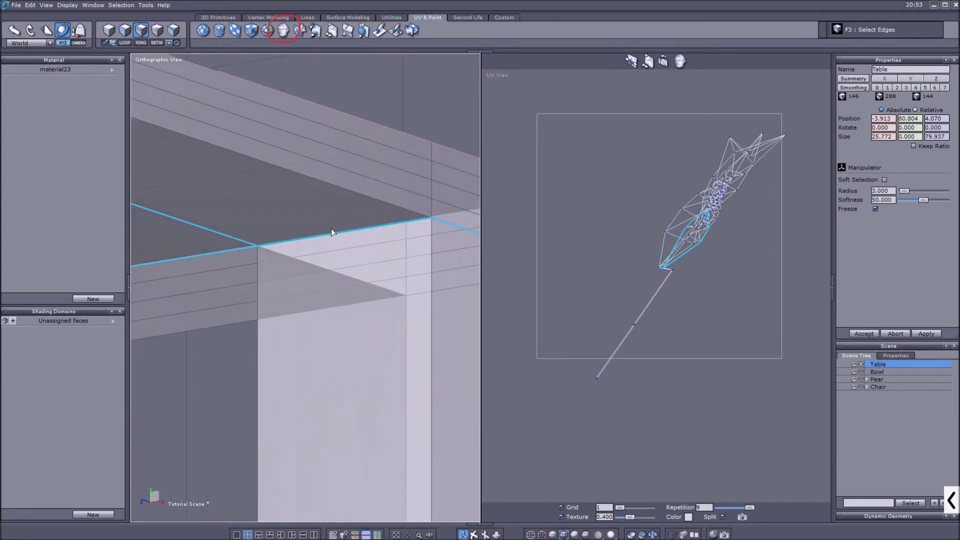
scroll(270, 247, up, 2)
shift+click(282, 244)
shift+click(283, 252)
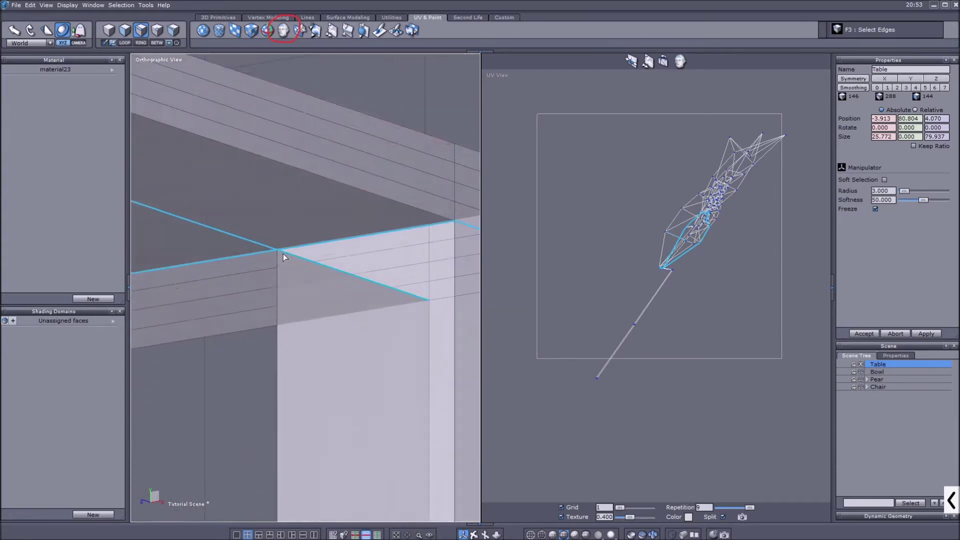
scroll(283, 254, down, 2)
scroll(313, 261, down, 3)
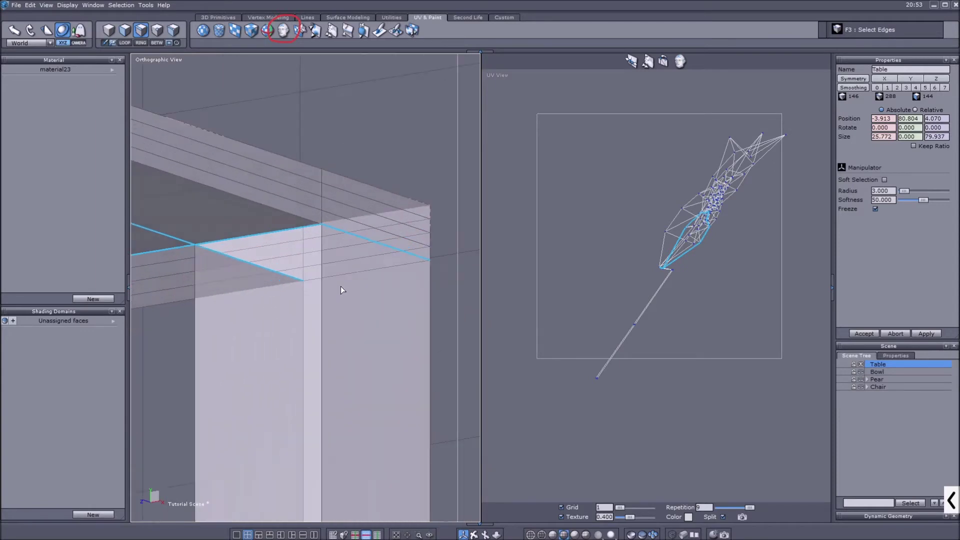
Start Unfold, add the selected underside and leg-top edges as seams, and unfold the table's UVs.
scroll(353, 274, down, 3)
scroll(393, 314, down, 3)
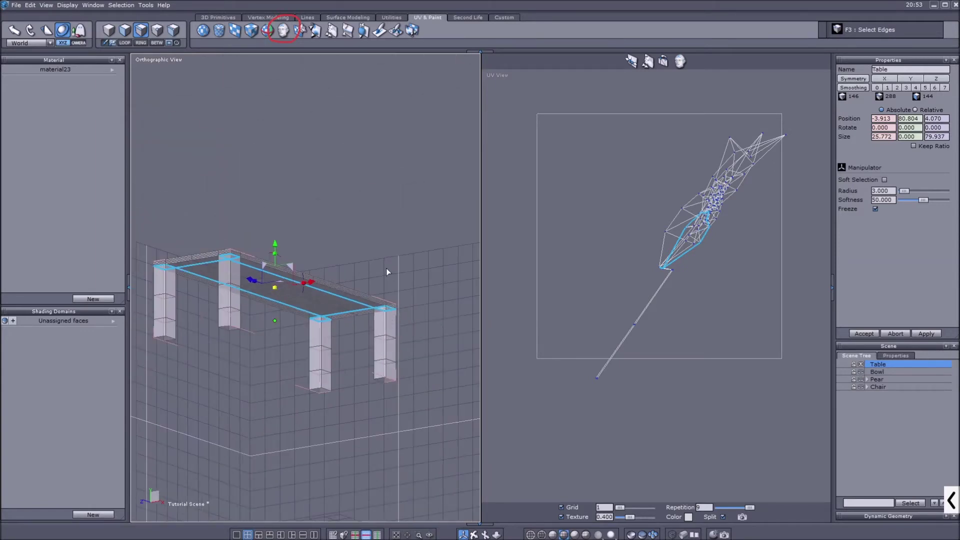
scroll(386, 268, up, 2)
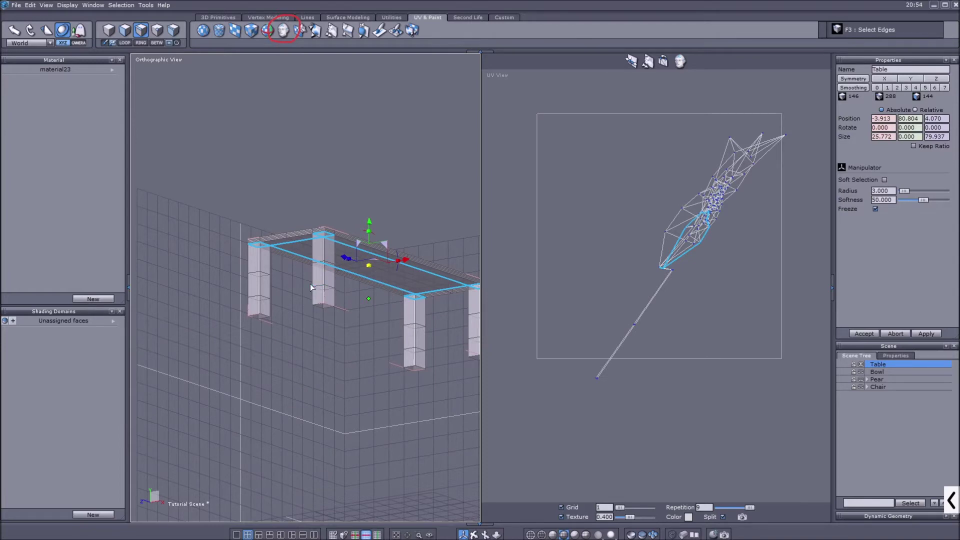
click(283, 30)
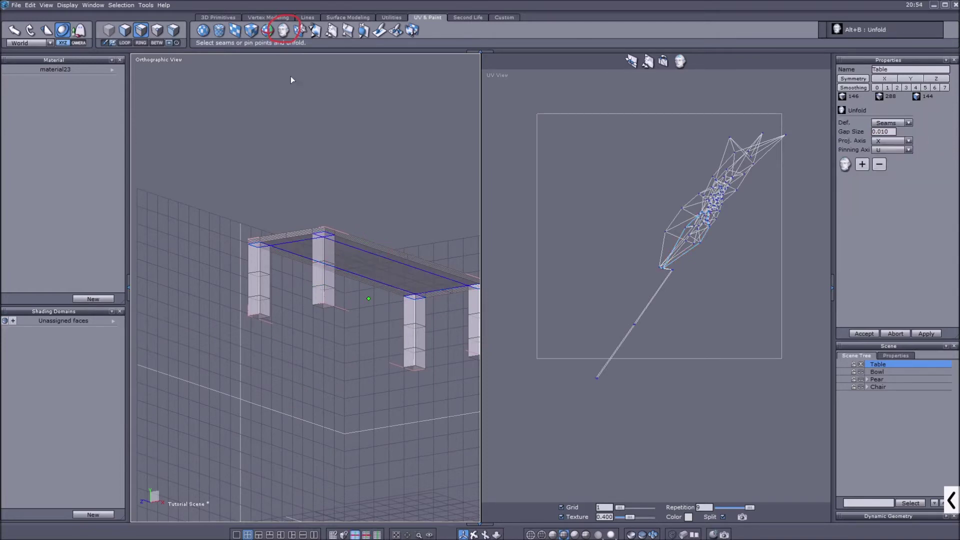
click(861, 165)
click(845, 164)
Inspect the separated UV islands of the tabletop, underside panel and legs, and accept the unfold.
scroll(570, 328, up, 5)
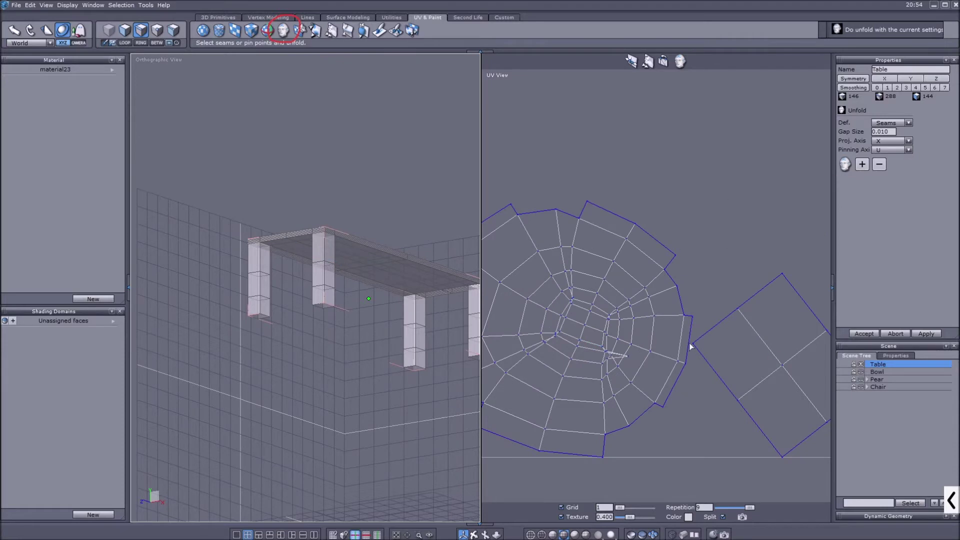
scroll(550, 270, down, 5)
middle_drag(729, 278, 627, 286)
scroll(735, 297, up, 5)
scroll(710, 291, down, 5)
middle_drag(523, 275, 595, 280)
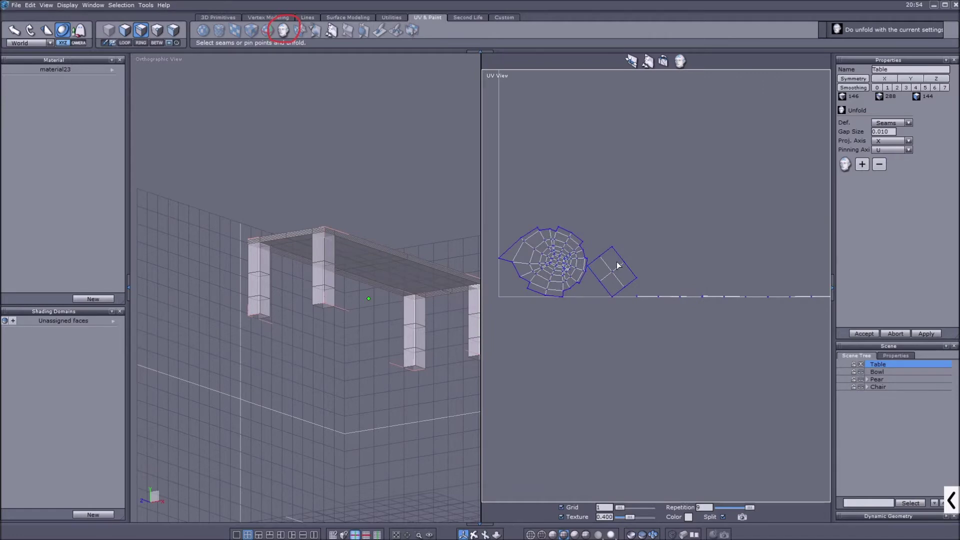
click(850, 335)
Select the inner vertical corner edge and three bottom edges of the table's near right leg as seam edges.
drag(474, 535, 326, 353)
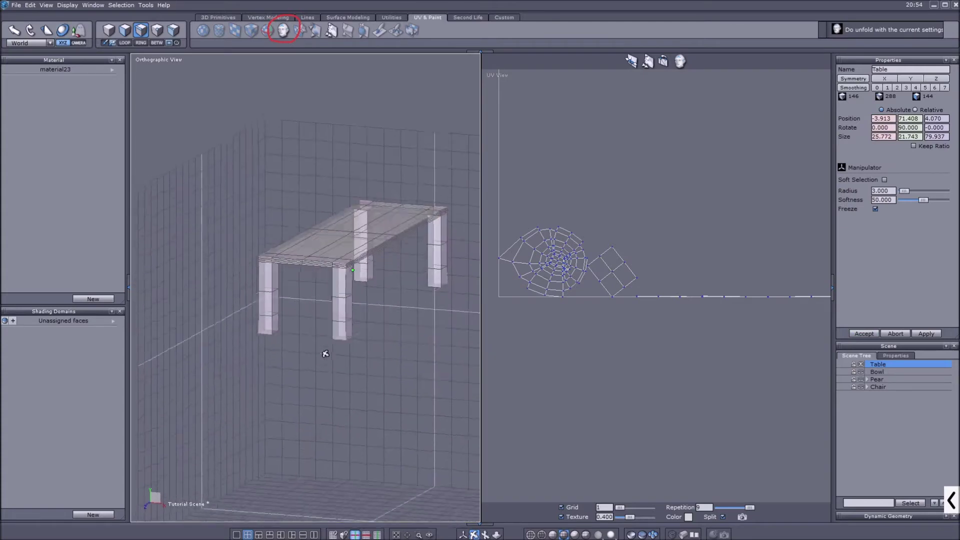
scroll(325, 354, up, 10)
middle_drag(413, 351, 451, 463)
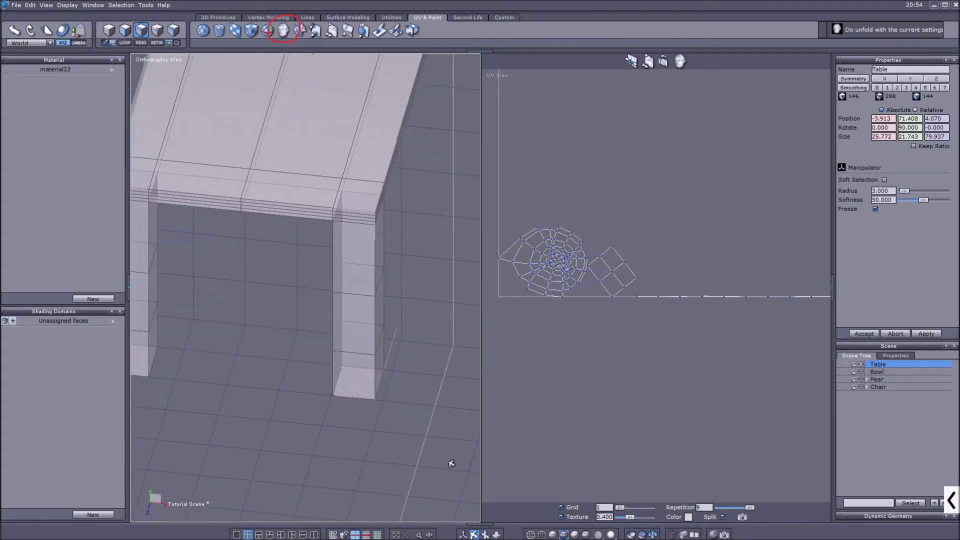
click(463, 535)
click(142, 31)
scroll(345, 246, up, 2)
shift+click(339, 299)
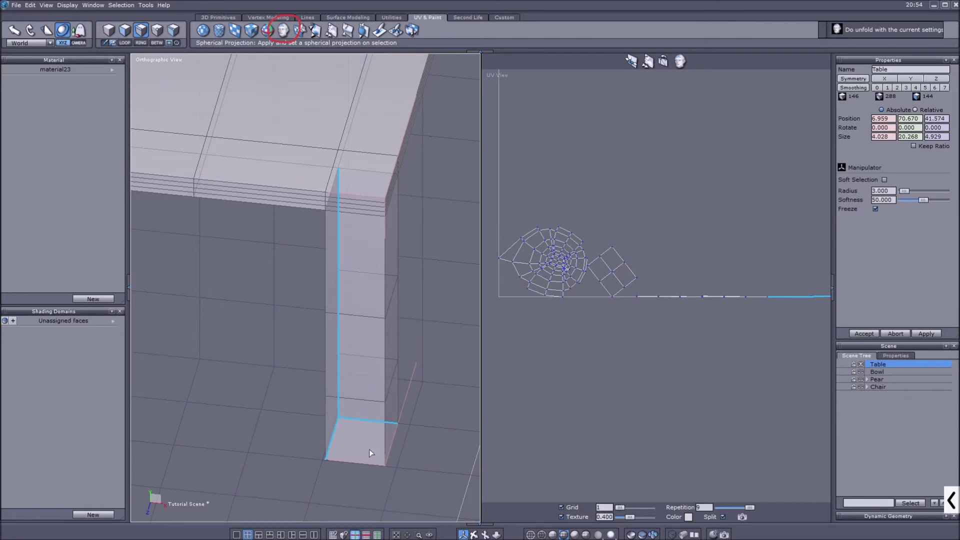
Add the inner vertical corner edge and three bottom edges of the near left leg to the selection.
scroll(374, 437, down, 4)
scroll(232, 279, up, 4)
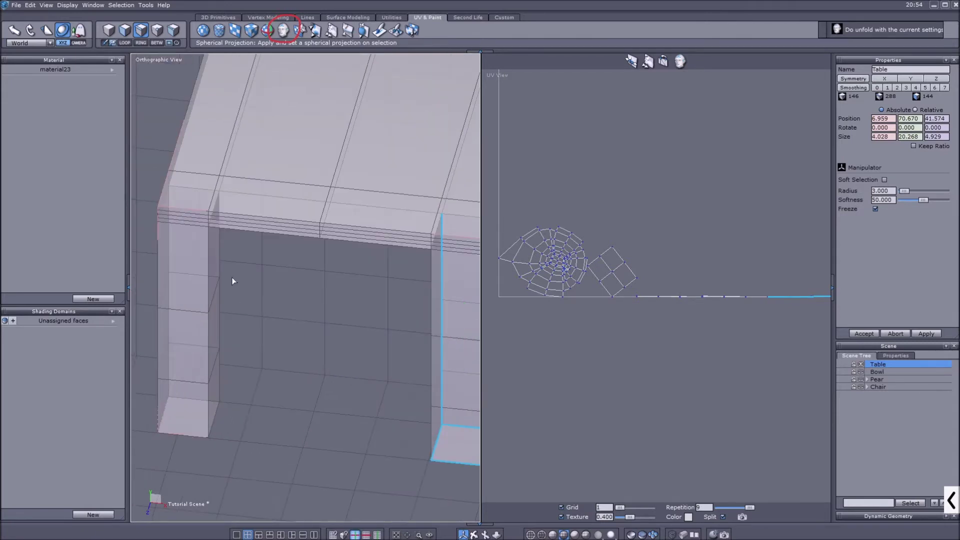
shift+click(221, 295)
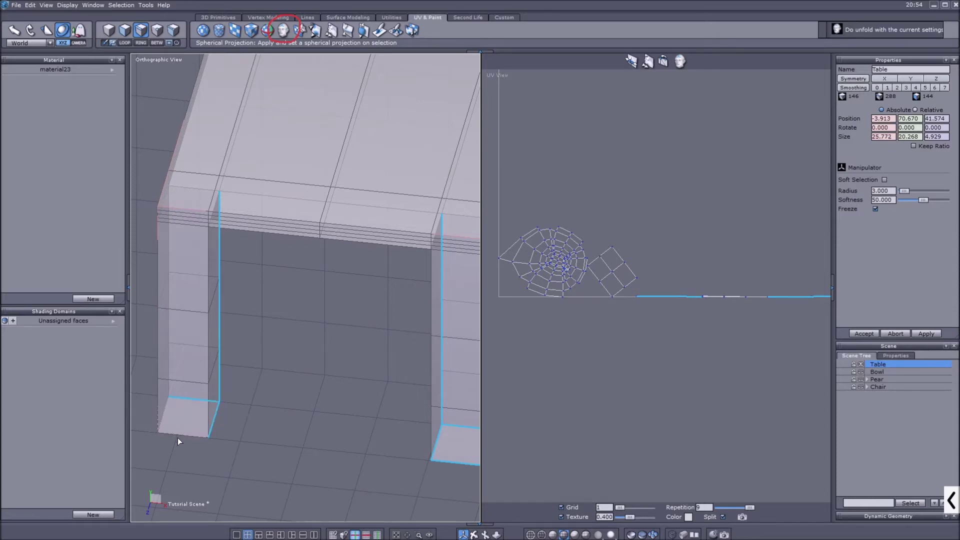
Add the inner vertical edge and three bottom edges of the far left leg to the selection.
scroll(336, 400, down, 4)
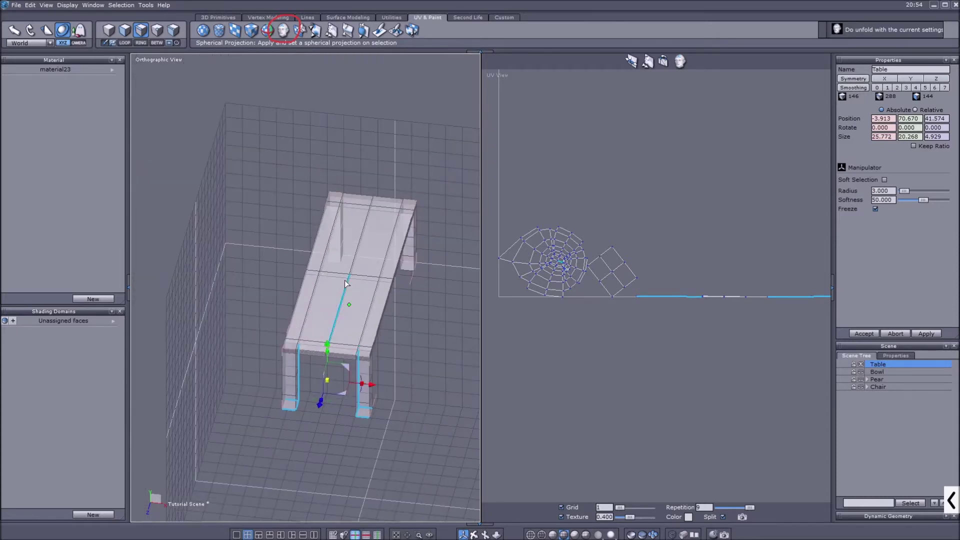
scroll(340, 205, up, 4)
shift+click(332, 186)
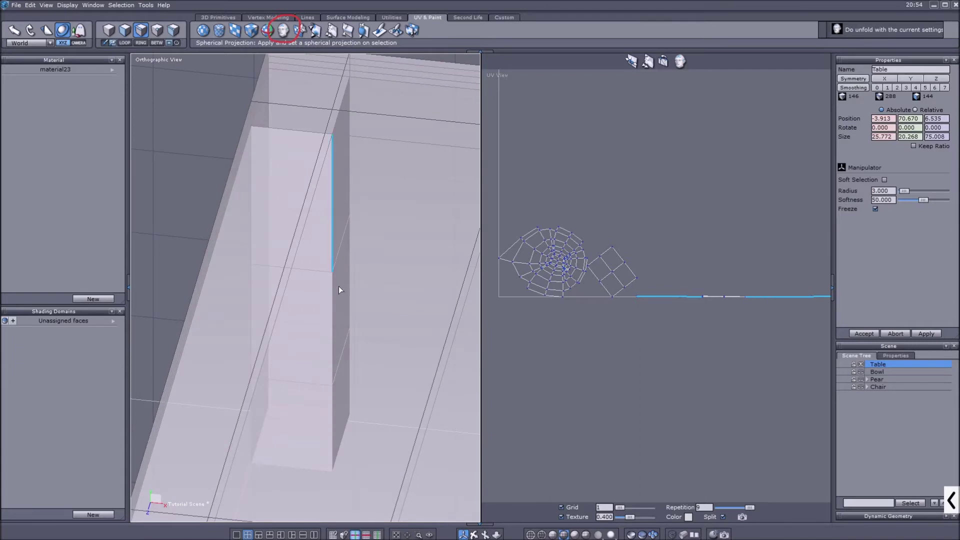
shift+click(326, 456)
shift+click(311, 464)
Add the inner vertical edge and three bottom edges of the far right leg to the selection.
scroll(280, 401, down, 5)
scroll(426, 433, up, 4)
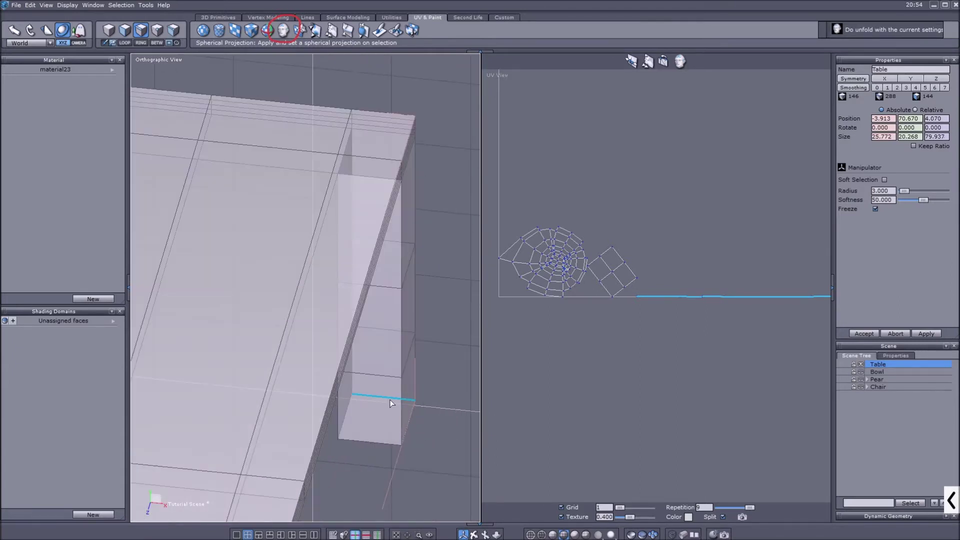
shift+click(337, 219)
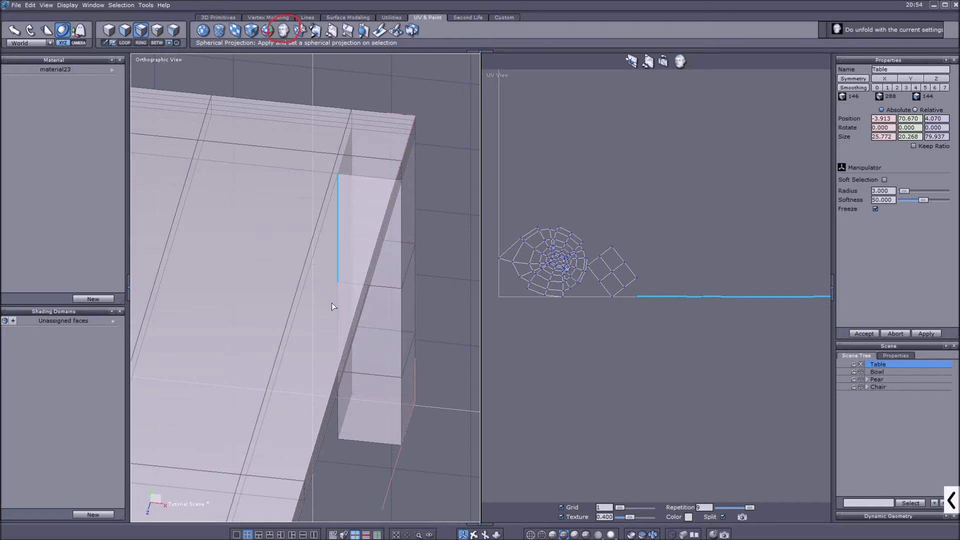
shift+click(338, 419)
shift+click(377, 427)
Start Unfold with the selected vertical and bottom edges of all four legs as seams.
scroll(421, 364, down, 4)
middle_drag(405, 382, 399, 324)
key(alt+b)
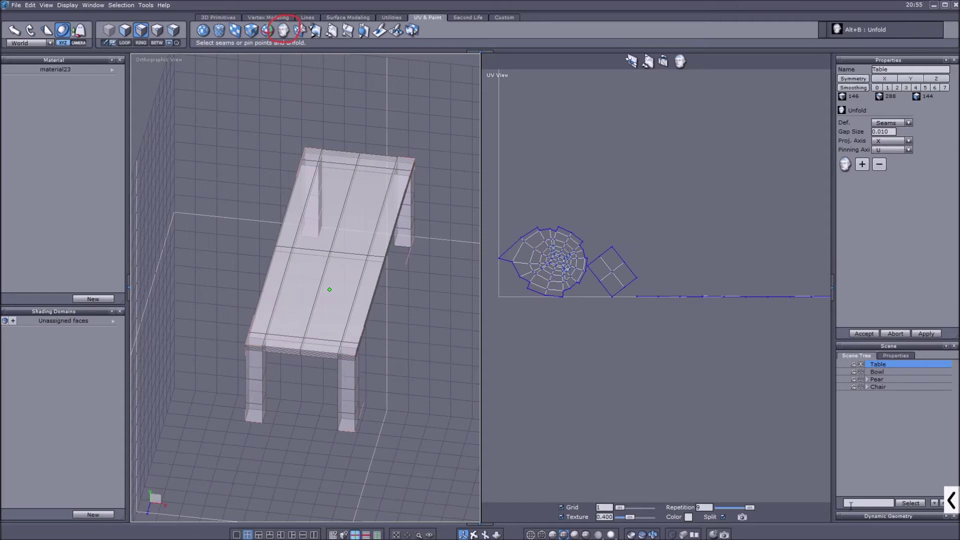
click(951, 499)
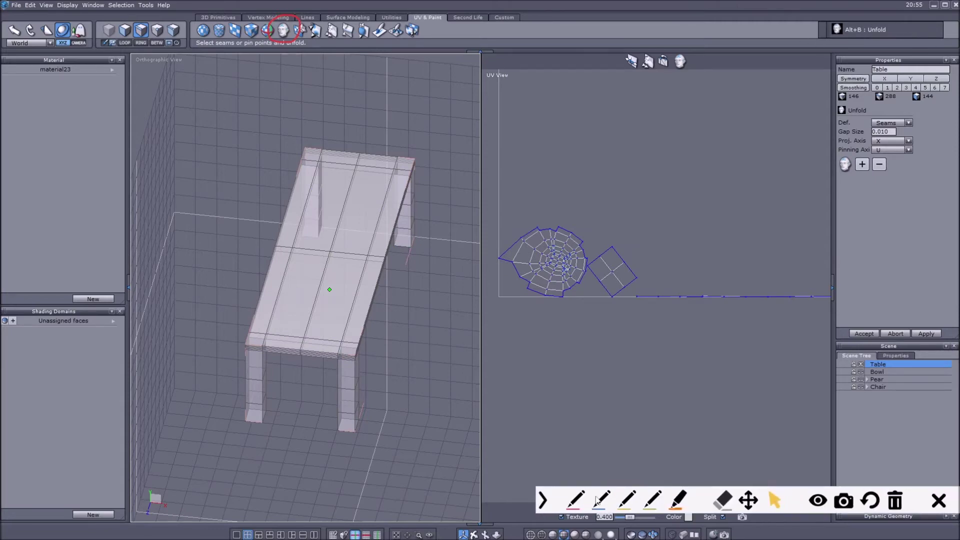
mouse_move(849, 37)
mouse_down()
mouse_move(906, 42)
mouse_move(903, 16)
mouse_move(825, 30)
mouse_move(850, 44)
mouse_up()
click(775, 501)
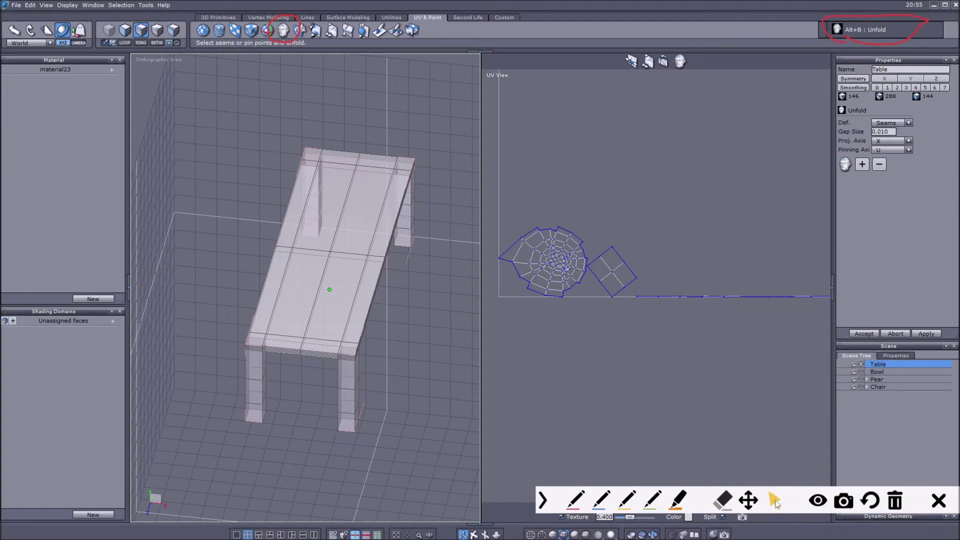
click(543, 500)
Unfold the table's UVs using the new leg seams and accept the result.
click(845, 164)
click(864, 334)
Reopen Unfold to inspect the outlines of the leg islands in the UV layout, and close it by accepting.
scroll(334, 370, up, 2)
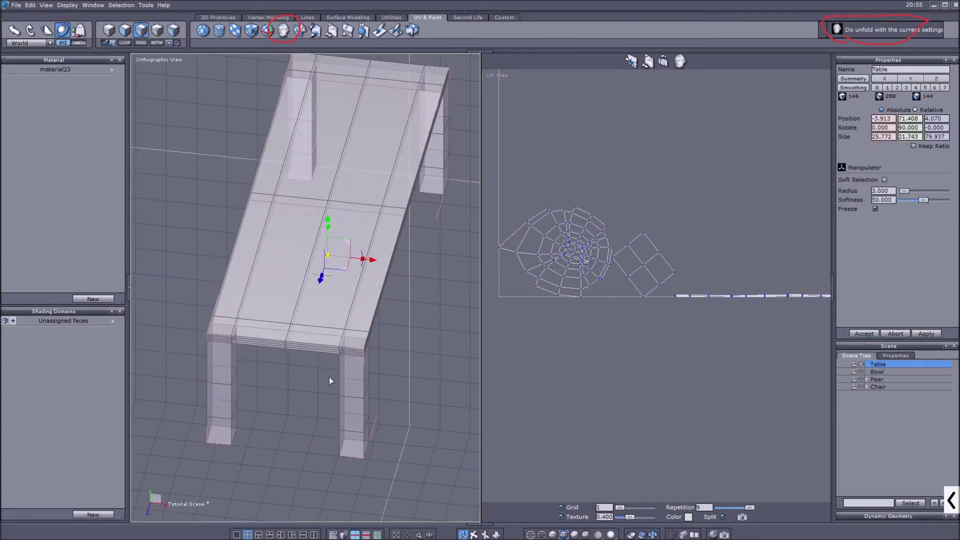
key(alt+b)
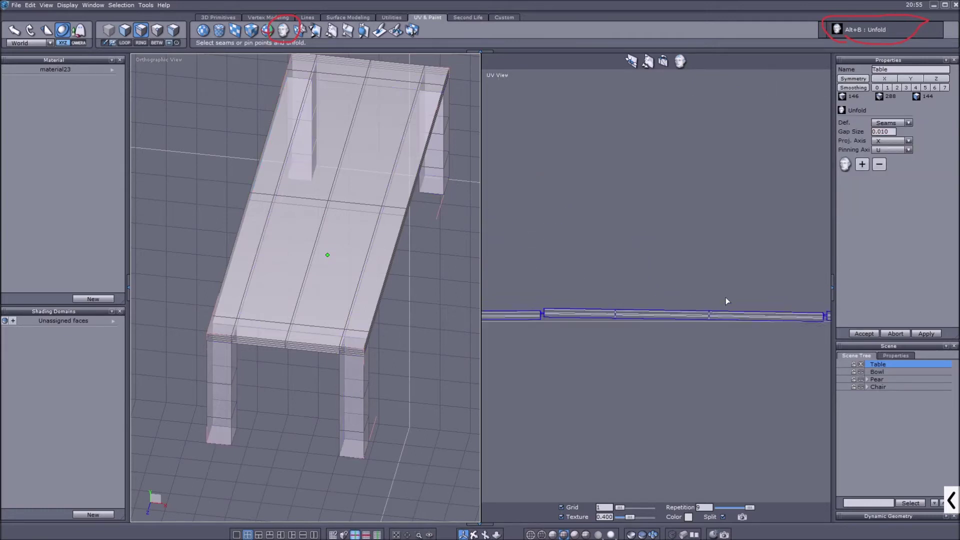
click(863, 333)
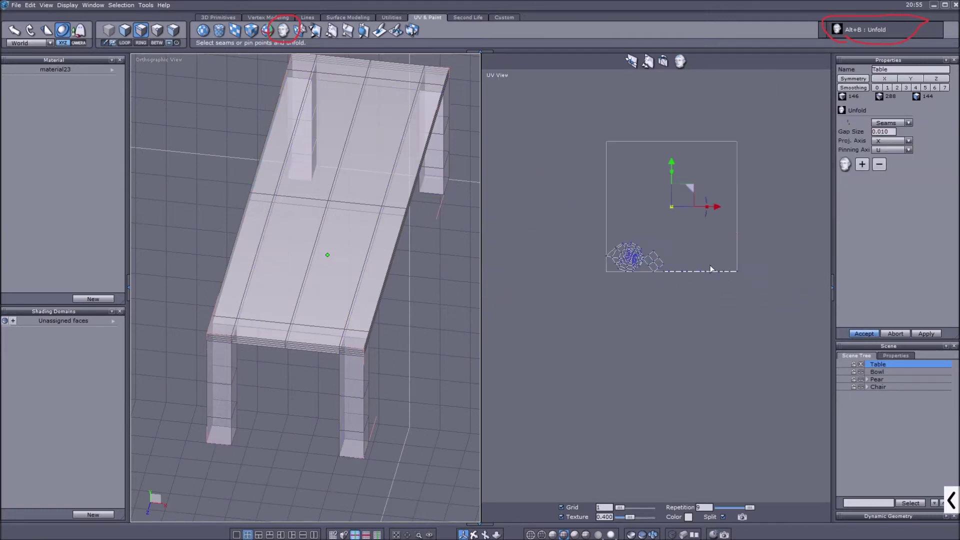
Select all faces of the tabletop island in the UV view and move the island below the UV square.
middle_drag(731, 177, 644, 252)
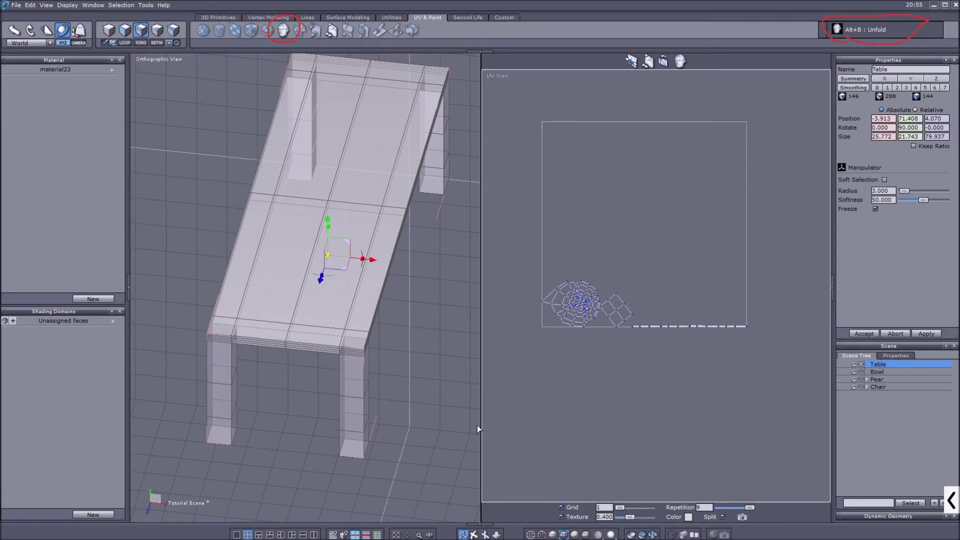
middle_drag(242, 381, 222, 340)
key(F2)
middle_drag(255, 187, 428, 170)
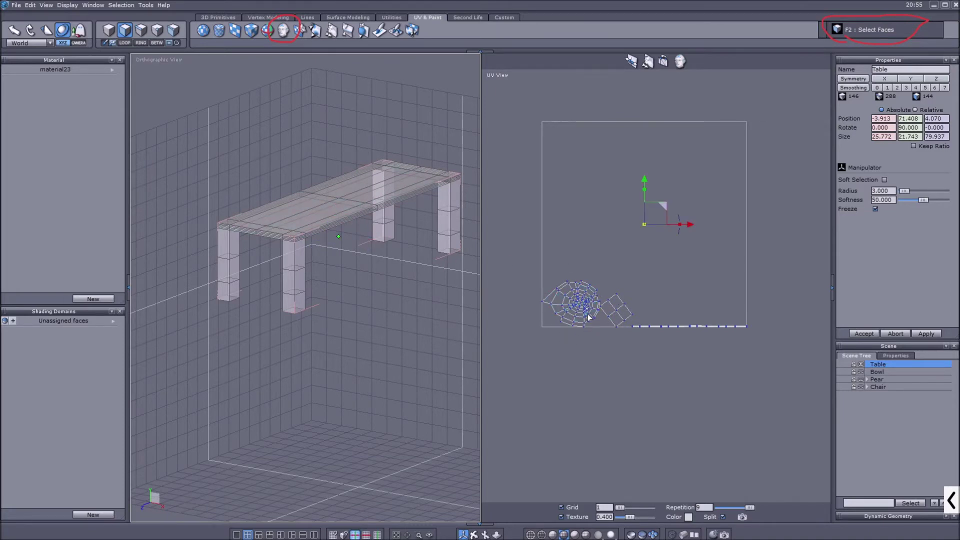
scroll(564, 285, up, 2)
drag(509, 255, 622, 384)
drag(593, 296, 593, 386)
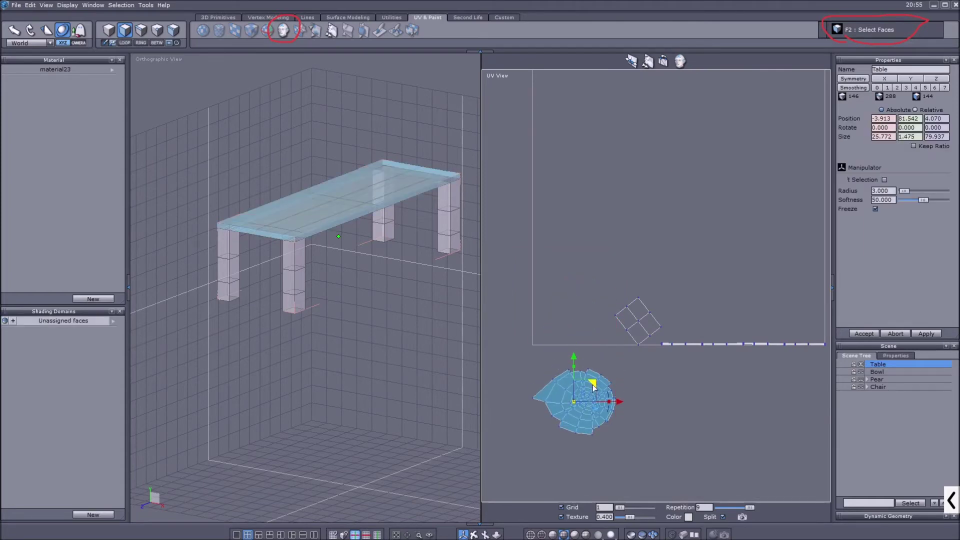
Select the four-face island of the table's large inner faces and move it below the UV square, beside the tabletop island.
click(473, 534)
drag(380, 340, 377, 261)
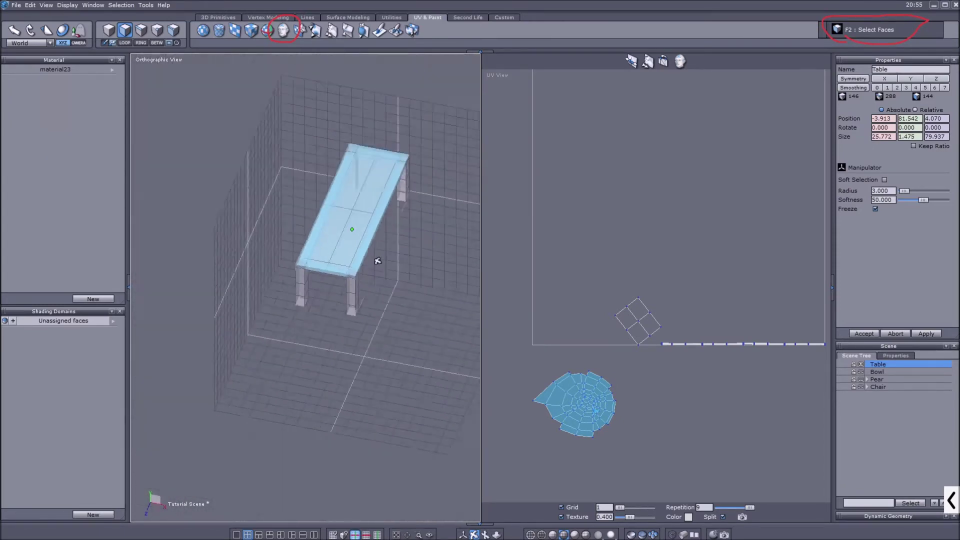
scroll(377, 261, up, 2)
click(463, 534)
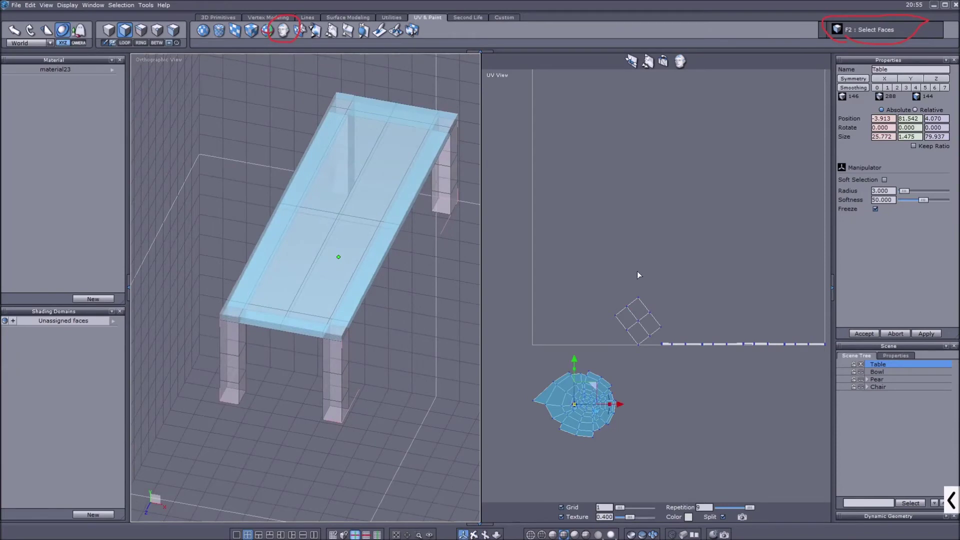
drag(593, 265, 661, 353)
scroll(656, 323, up, 3)
click(580, 277)
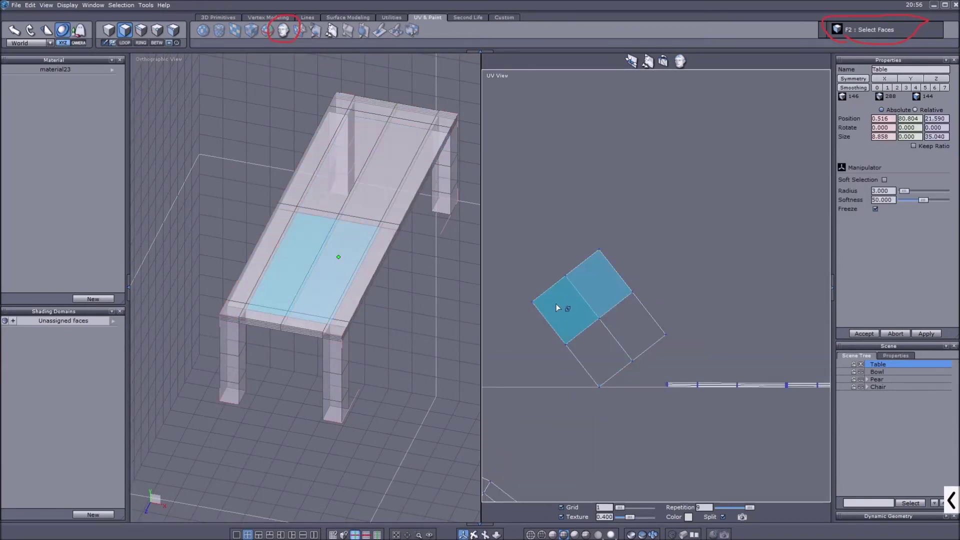
click(605, 320)
scroll(616, 303, down, 5)
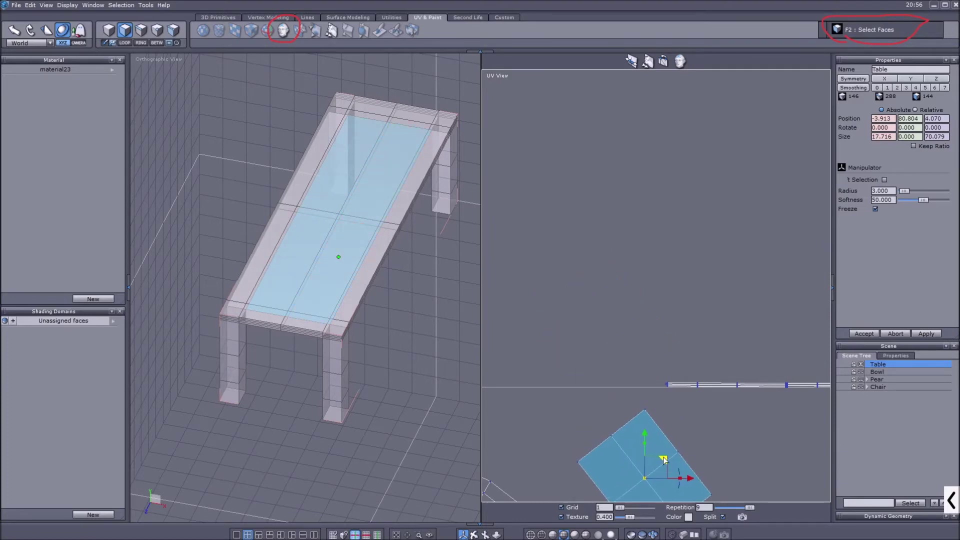
drag(644, 374, 669, 401)
scroll(644, 356, up, 4)
scroll(621, 351, down, 4)
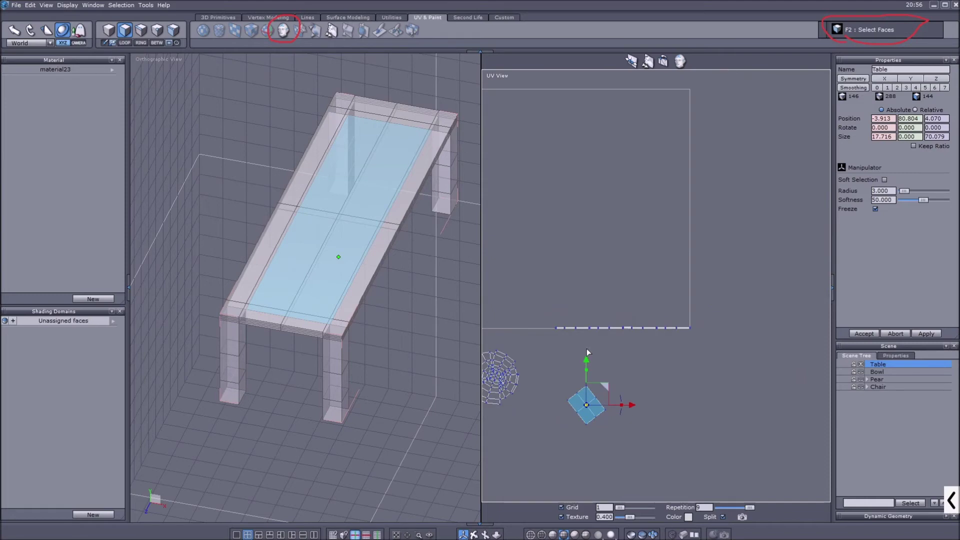
Move the four leg islands outside the UV square, and raise the island of one leg at the near end above the row.
click(615, 325)
drag(646, 312, 808, 238)
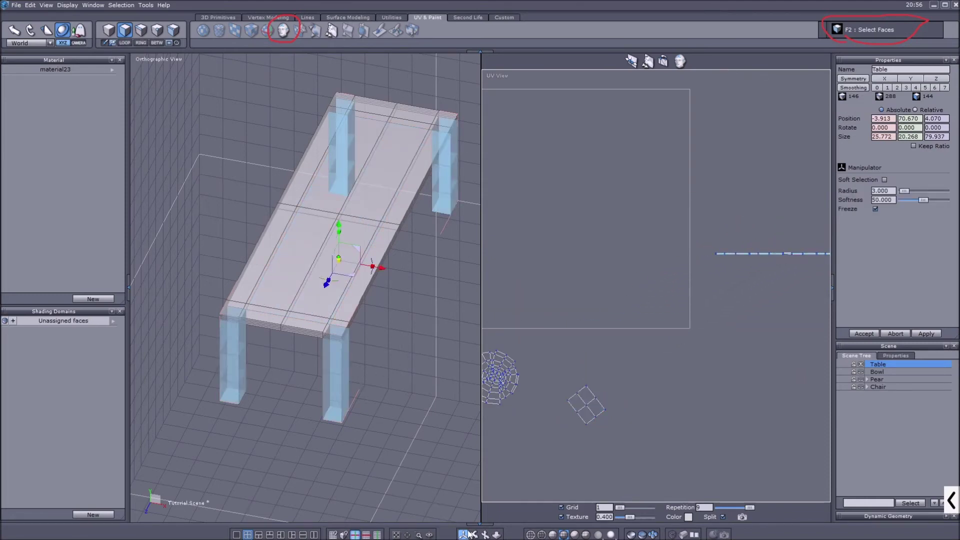
middle_drag(343, 398, 438, 307)
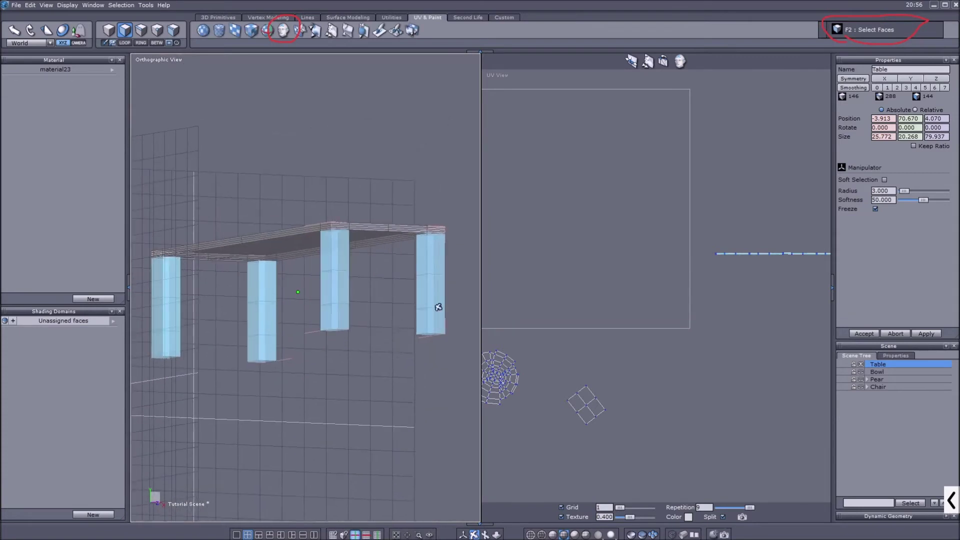
scroll(467, 277, up, 5)
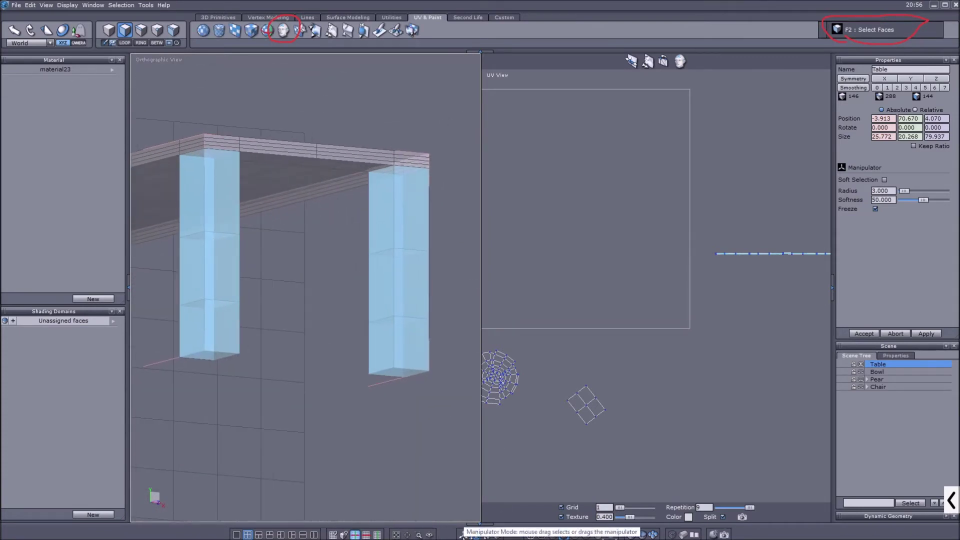
drag(356, 163, 452, 431)
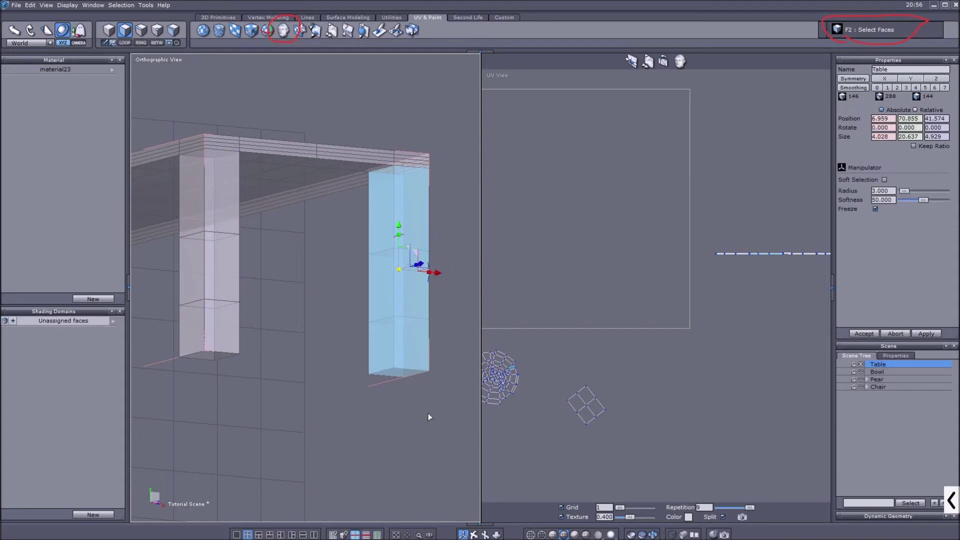
click(474, 535)
drag(332, 279, 415, 489)
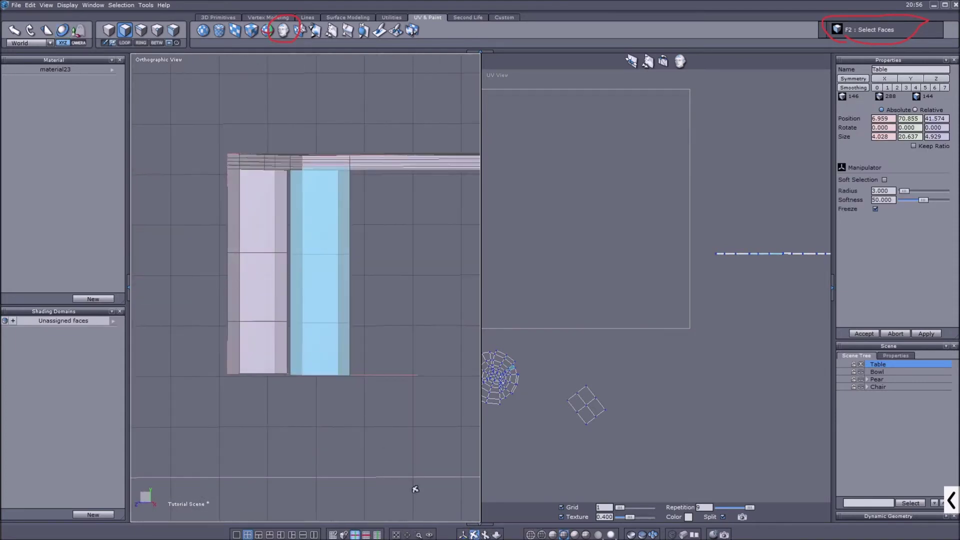
click(463, 535)
click(319, 170)
drag(697, 262, 706, 191)
Select all faces of the other leg at that end and shift its UV island up, apart from the remaining row.
drag(195, 172, 289, 388)
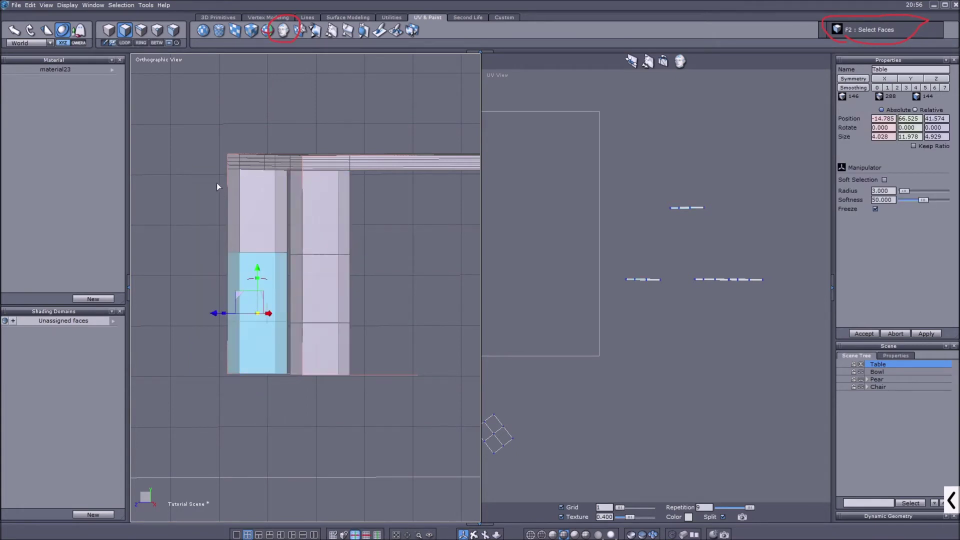
drag(216, 167, 289, 271)
scroll(720, 291, down, 3)
scroll(570, 342, up, 3)
scroll(570, 341, down, 1)
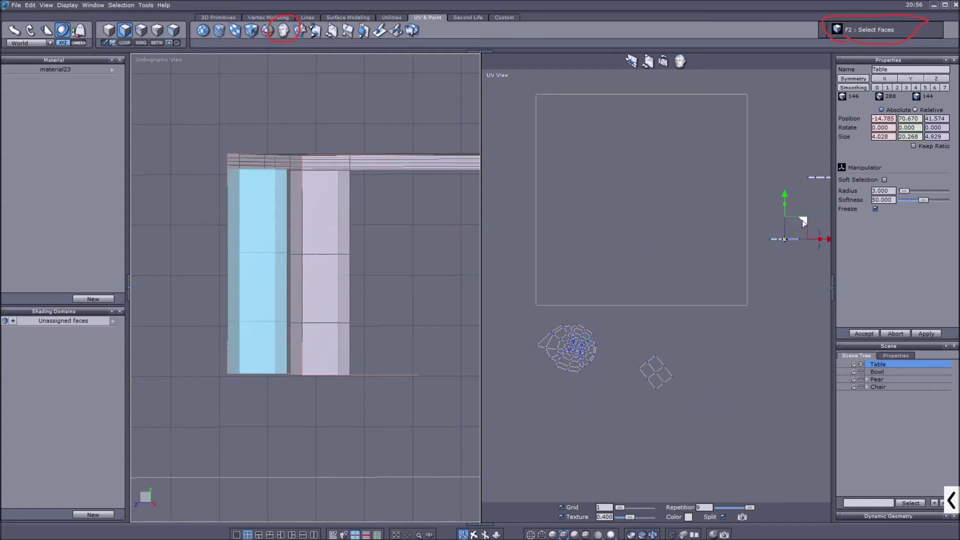
scroll(720, 267, up, 8)
scroll(251, 260, down, 5)
scroll(361, 266, up, 5)
Select one leg at the opposite end of the table and separate its UV island from the last leg's island.
click(333, 235)
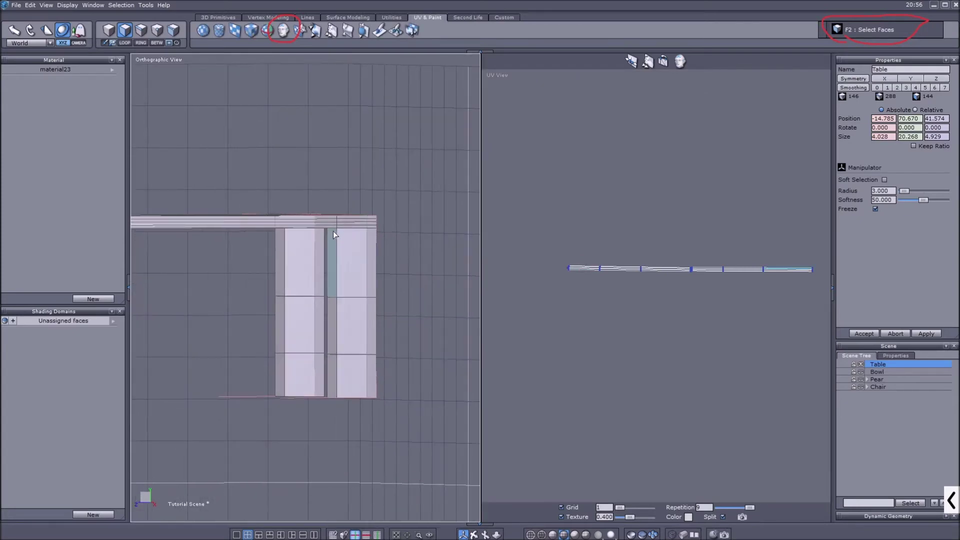
drag(325, 226, 408, 401)
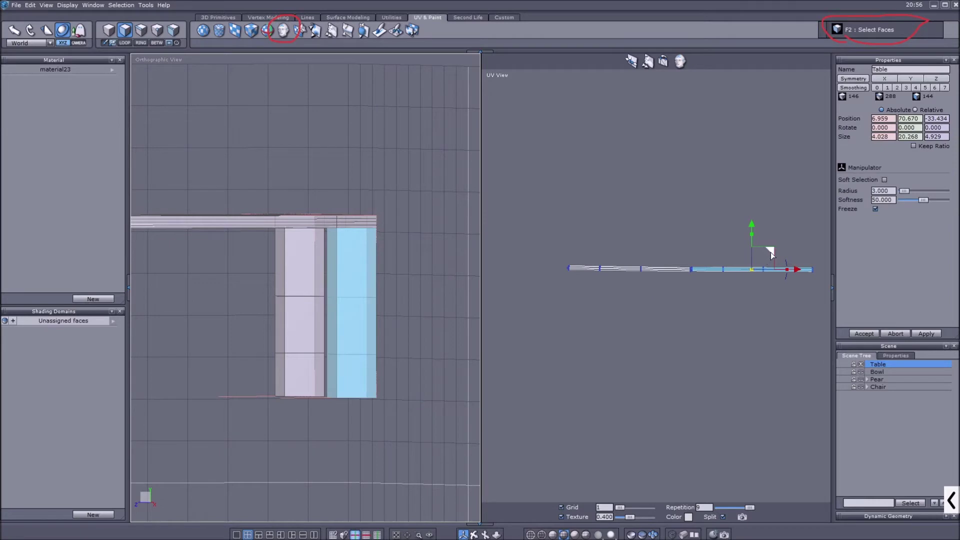
click(629, 255)
middle_drag(613, 295, 786, 317)
middle_drag(521, 310, 676, 301)
scroll(676, 302, down, 4)
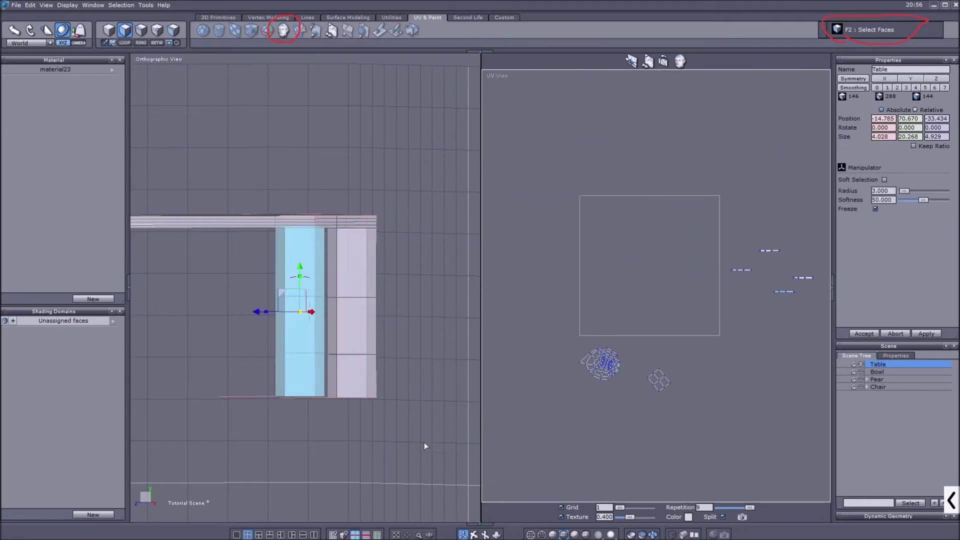
Examine the whole table from above alongside the separated islands in the UV view.
click(485, 535)
scroll(320, 296, down, 4)
middle_drag(320, 296, 360, 318)
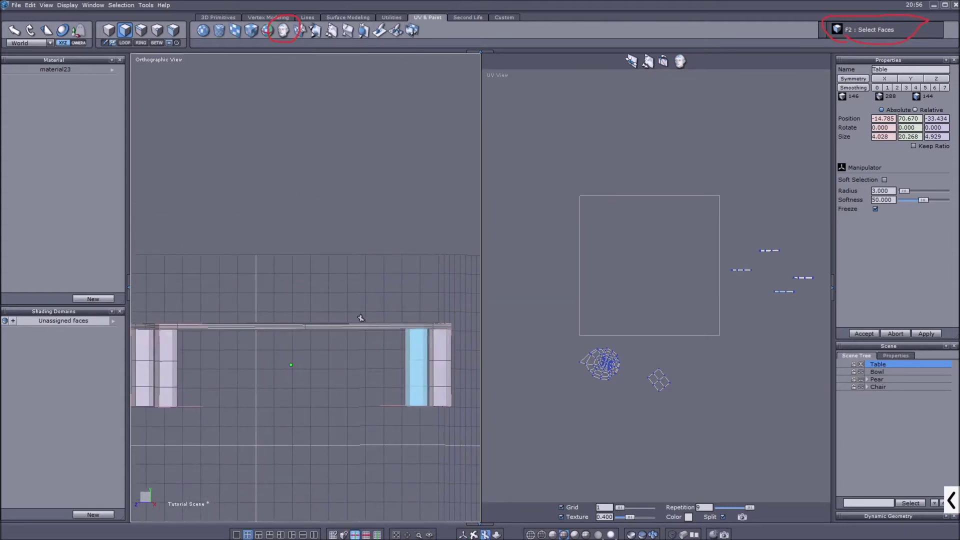
click(474, 535)
drag(279, 298, 323, 359)
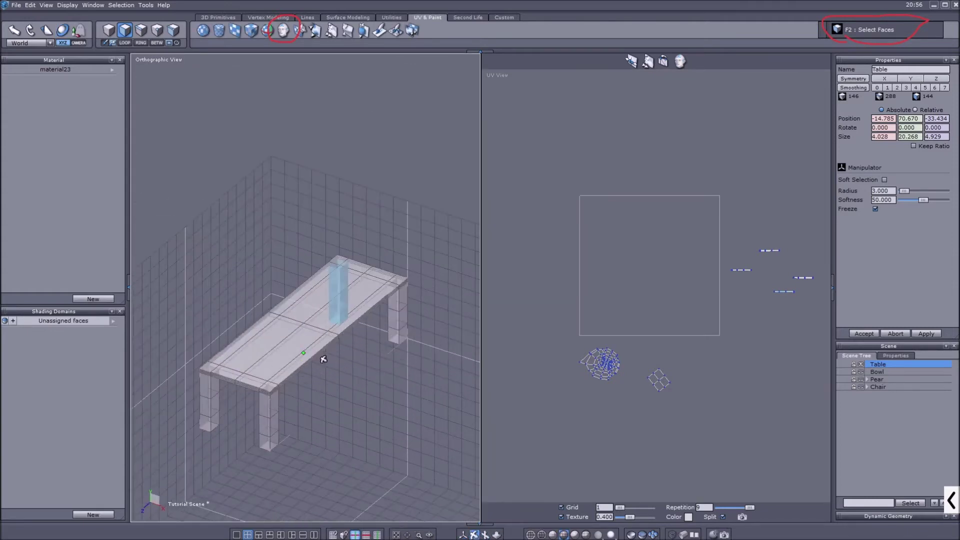
click(463, 535)
scroll(607, 366, up, 4)
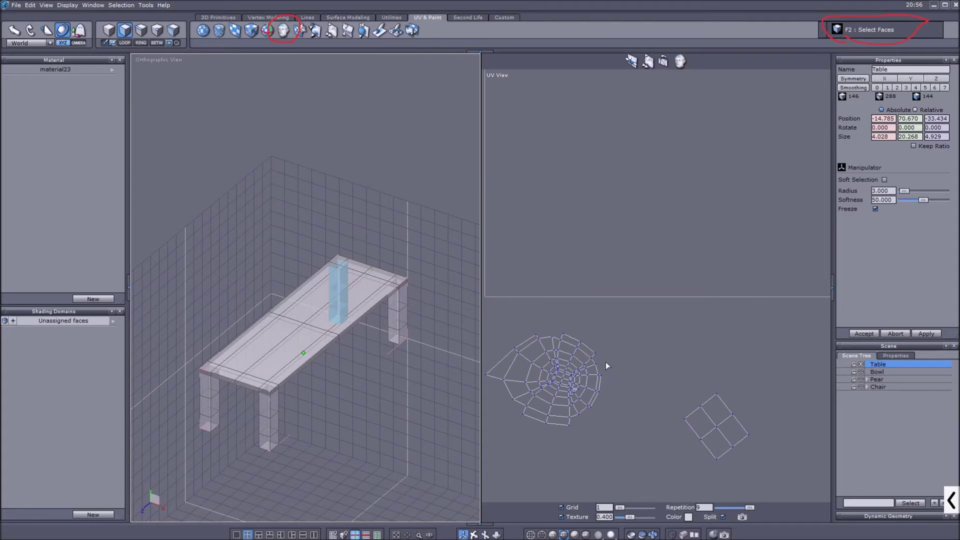
scroll(571, 328, down, 3)
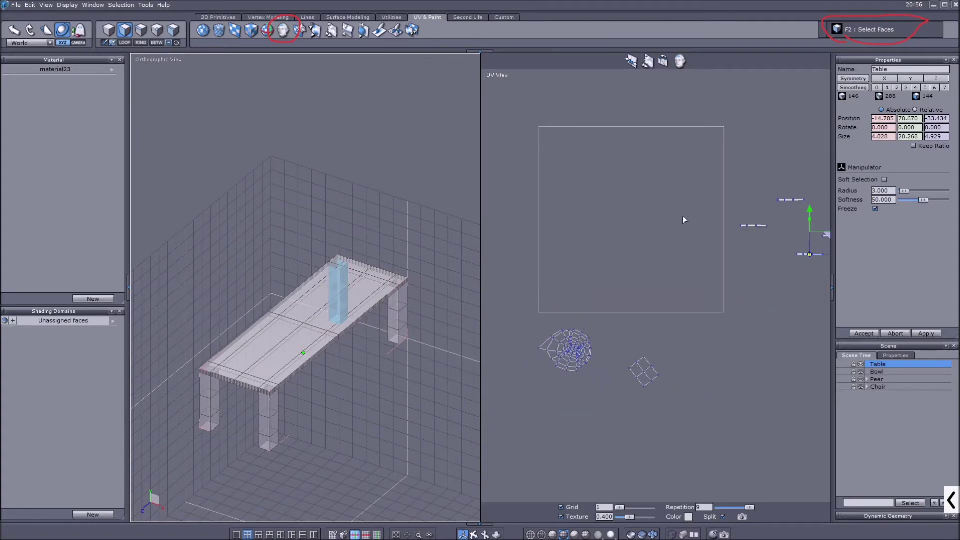
Rotate the four-face island until its edges stand upright and level below the UV square.
middle_drag(630, 178, 616, 179)
scroll(631, 377, up, 3)
mouse_move(625, 348)
mouse_down()
mouse_move(644, 374)
mouse_move(613, 365)
mouse_move(678, 292)
mouse_move(712, 277)
mouse_move(677, 360)
mouse_up()
scroll(613, 365, down, 2)
key(ctrl+z)
scroll(675, 363, down, 2)
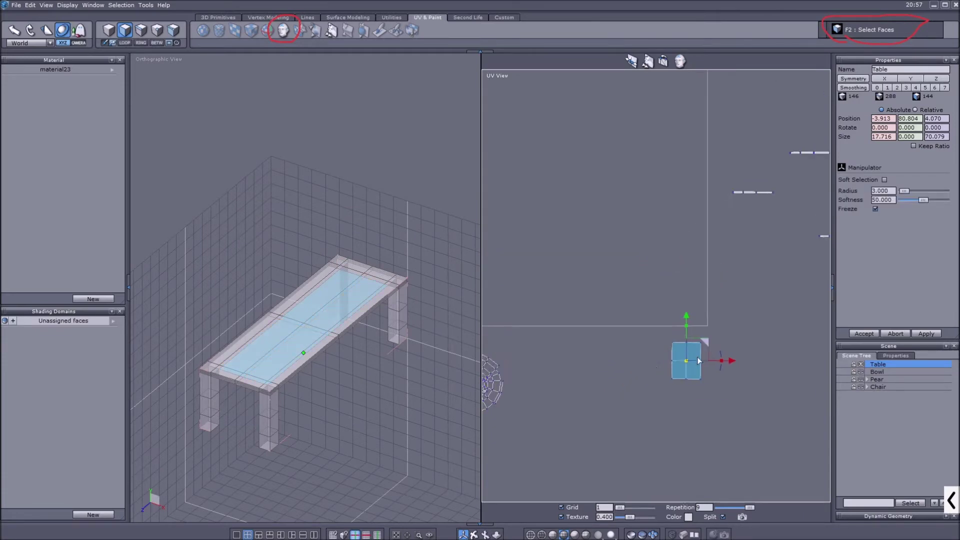
Move the tabletop island back inside the UV square and rotate it a quarter turn so its pointed corner faces up.
middle_drag(675, 362, 786, 356)
drag(498, 329, 650, 436)
drag(599, 351, 634, 208)
scroll(633, 210, up, 5)
scroll(603, 340, down, 4)
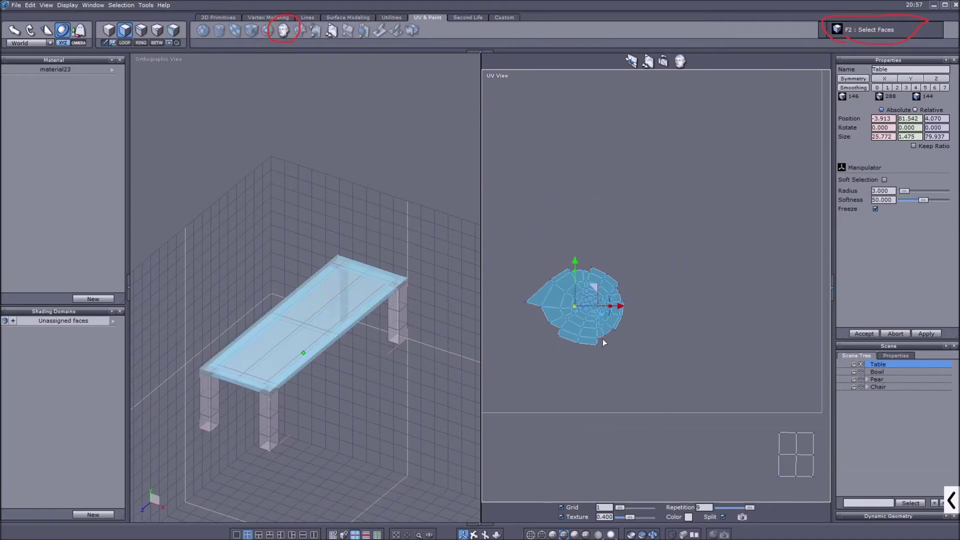
scroll(602, 340, down, 1)
scroll(602, 340, up, 1)
drag(597, 302, 642, 303)
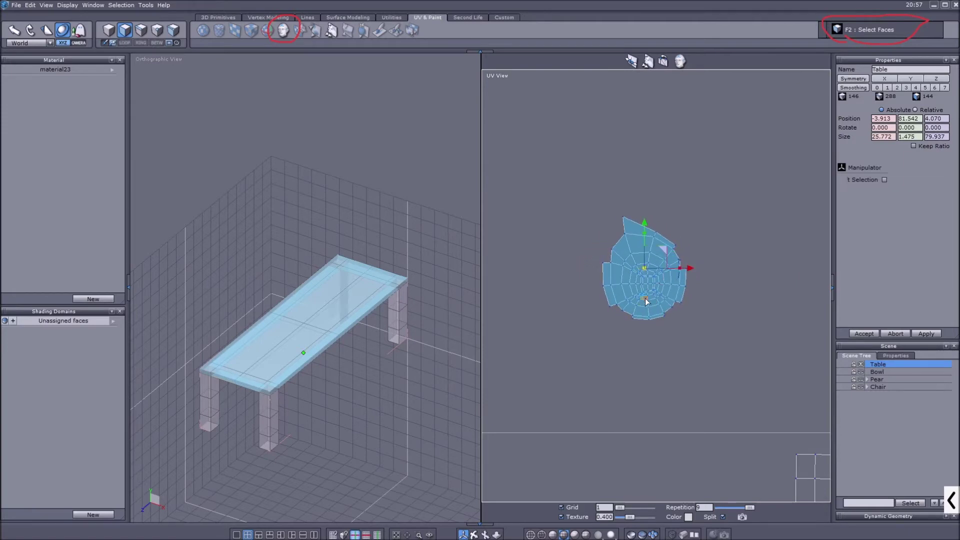
Select the edge loop across the middle of the tabletop and flatten it into a straight horizontal line in the UV view.
scroll(639, 305, up, 3)
key(F3)
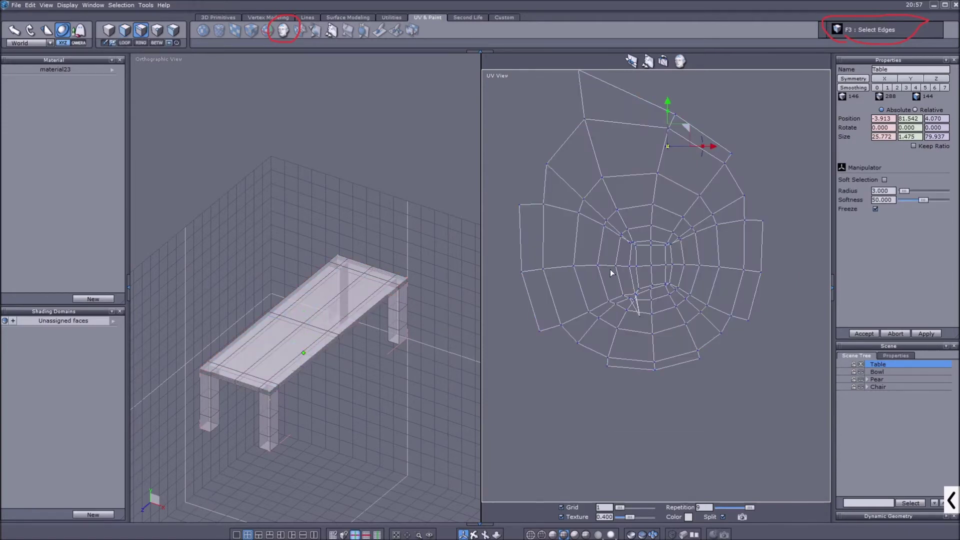
scroll(612, 271, down, 2)
scroll(622, 274, up, 2)
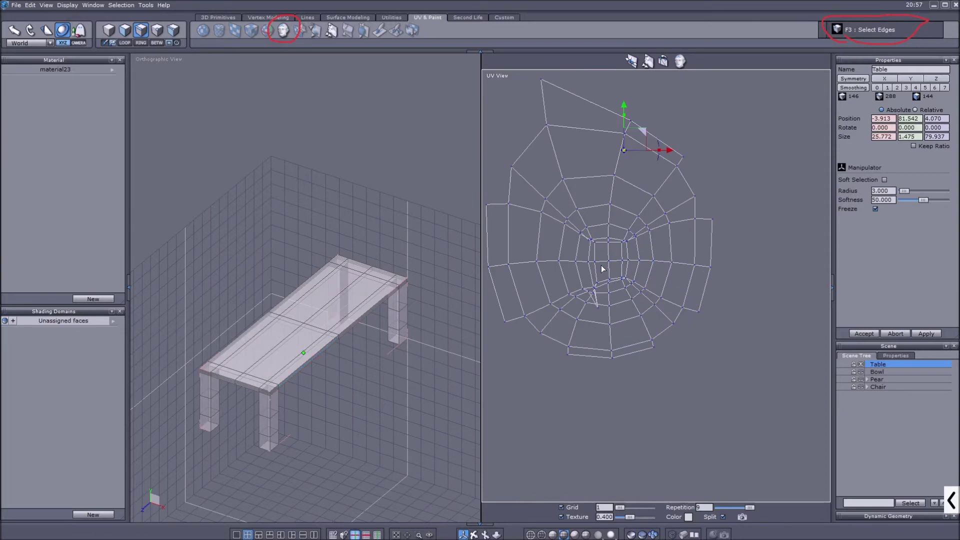
click(565, 264)
key(l)
scroll(303, 326, up, 2)
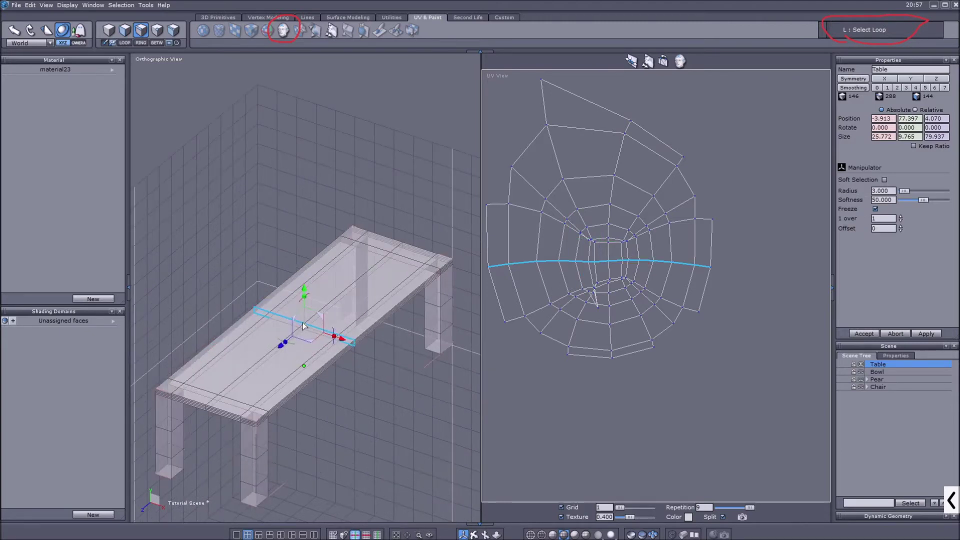
scroll(303, 326, up, 2)
drag(603, 231, 600, 292)
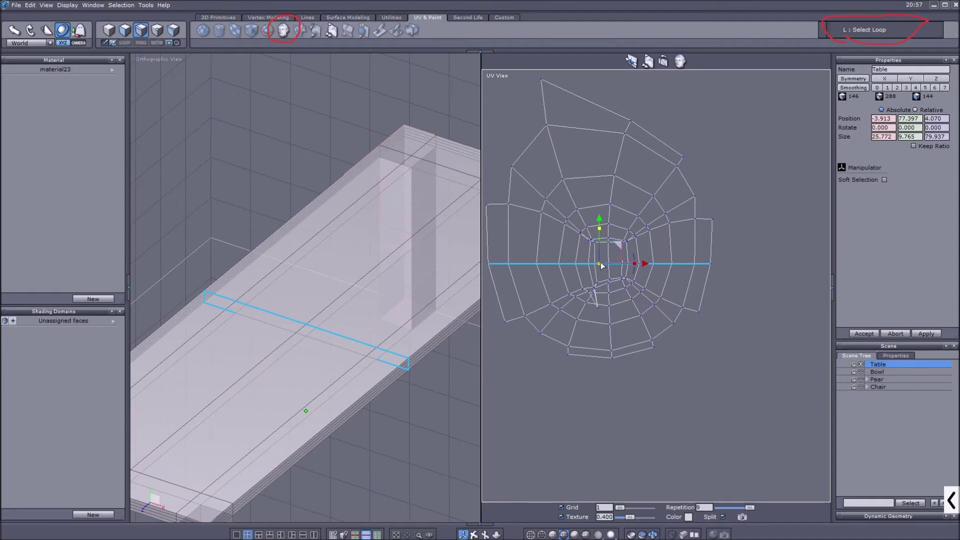
Select the crosswise loop near the tabletop's far end with its two outer edges and flatten it just above the middle line.
right_drag(271, 311, 352, 262)
click(396, 201)
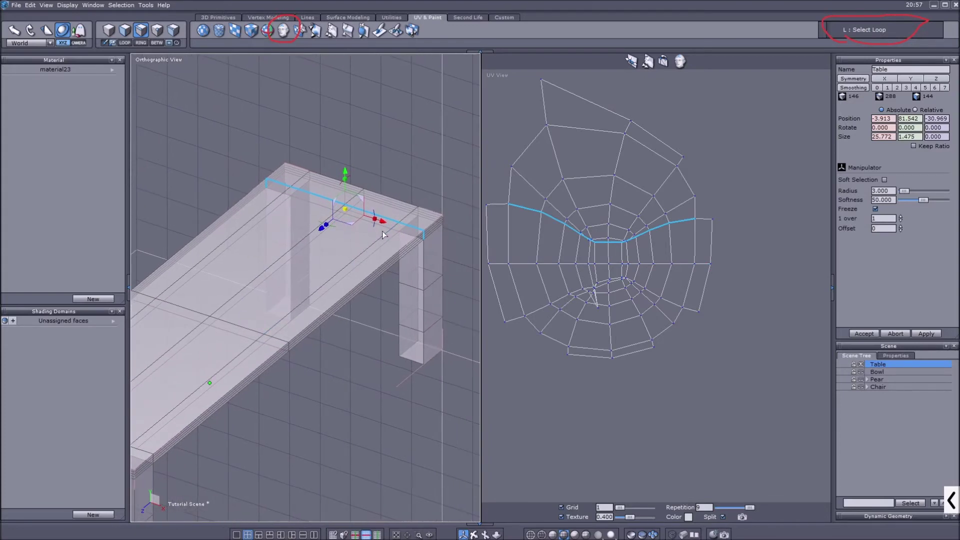
shift+click(497, 206)
shift+click(705, 220)
middle_drag(633, 229, 678, 246)
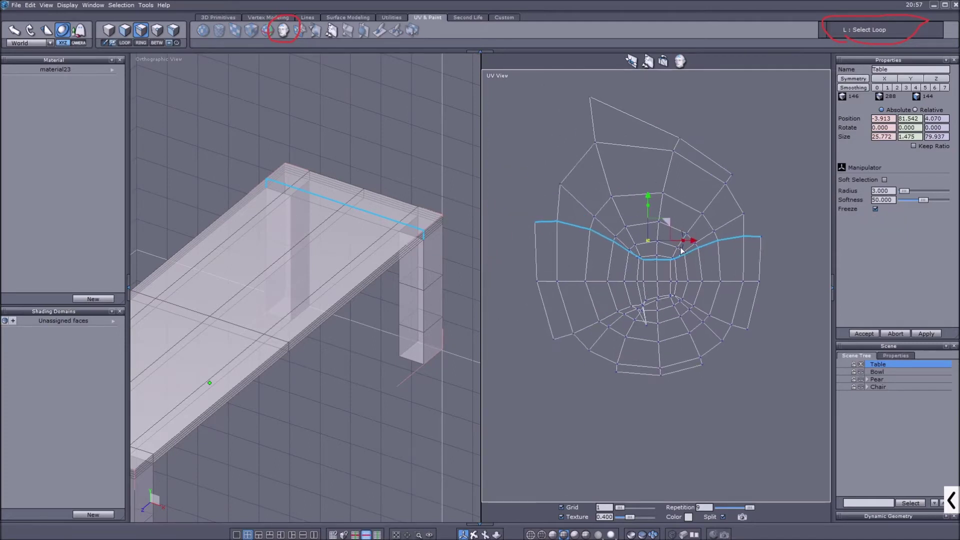
drag(649, 207, 652, 268)
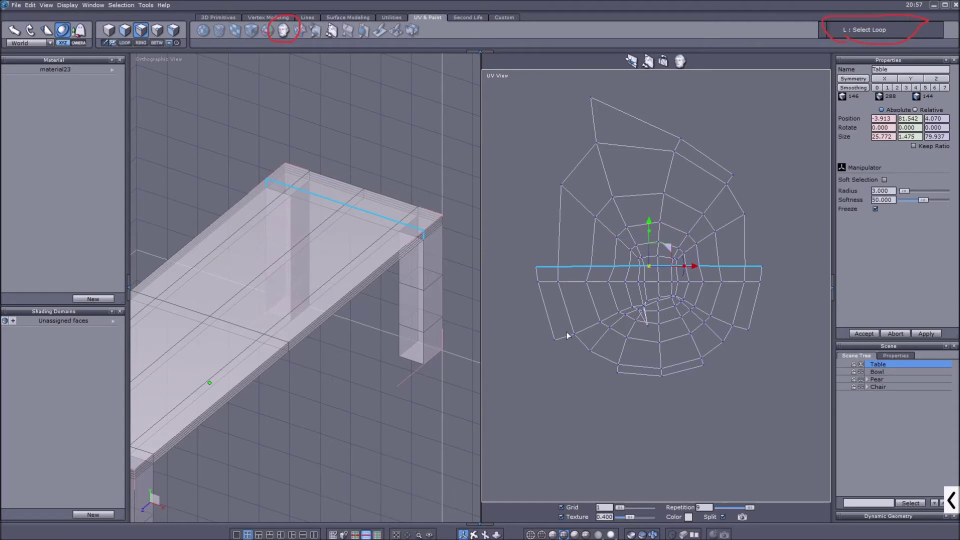
Select the row of edges below the island's middle line, flatten it straight and place it just under that line.
click(590, 331)
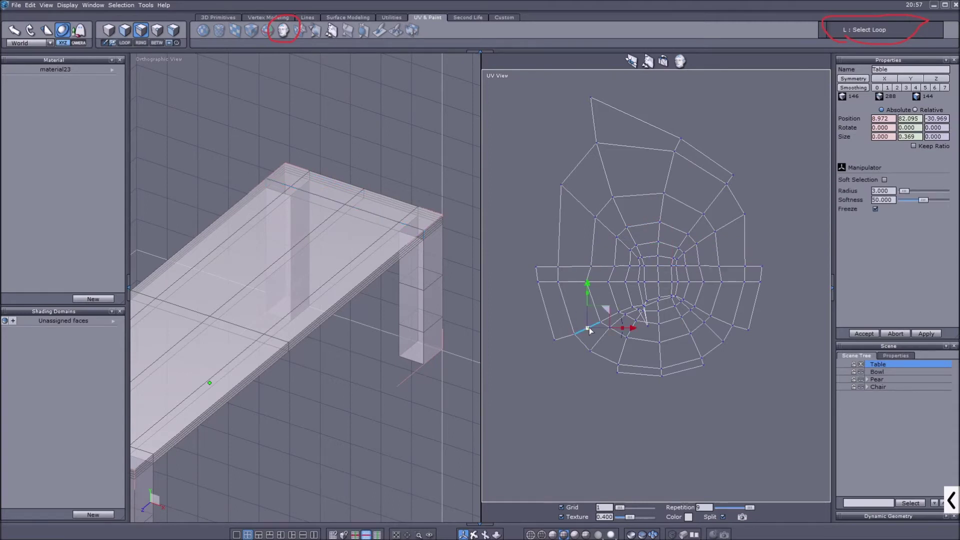
click(749, 326)
drag(653, 285, 657, 250)
scroll(340, 191, up, 3)
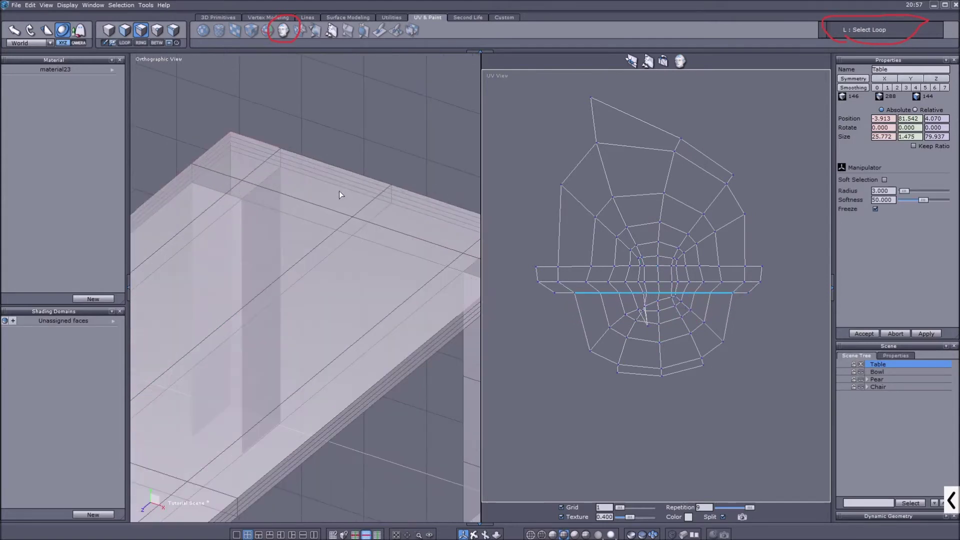
scroll(340, 191, down, 2)
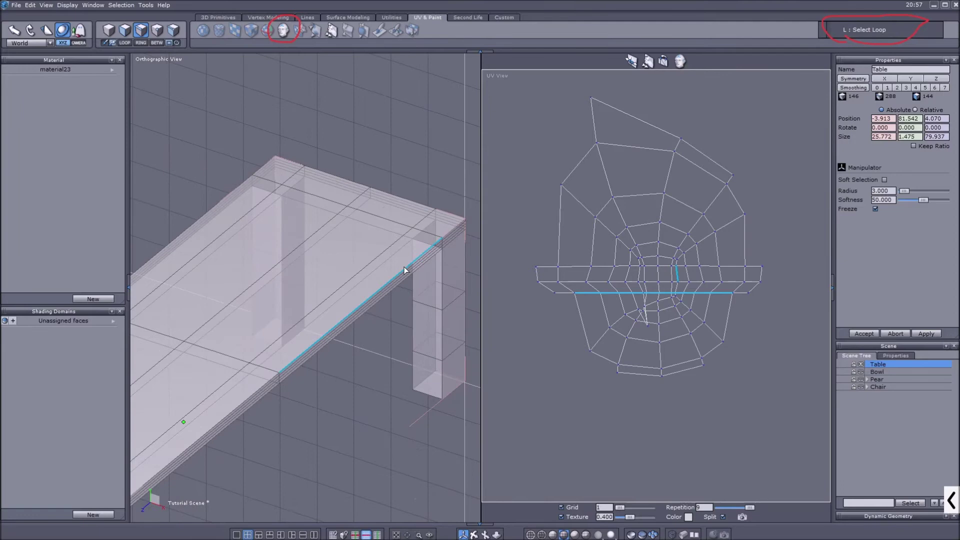
Select the lengthwise edge loop through the middle of the tabletop island and flatten it into a straight vertical line in the UV view.
scroll(404, 269, down, 2)
key(l)
scroll(650, 255, down, 3)
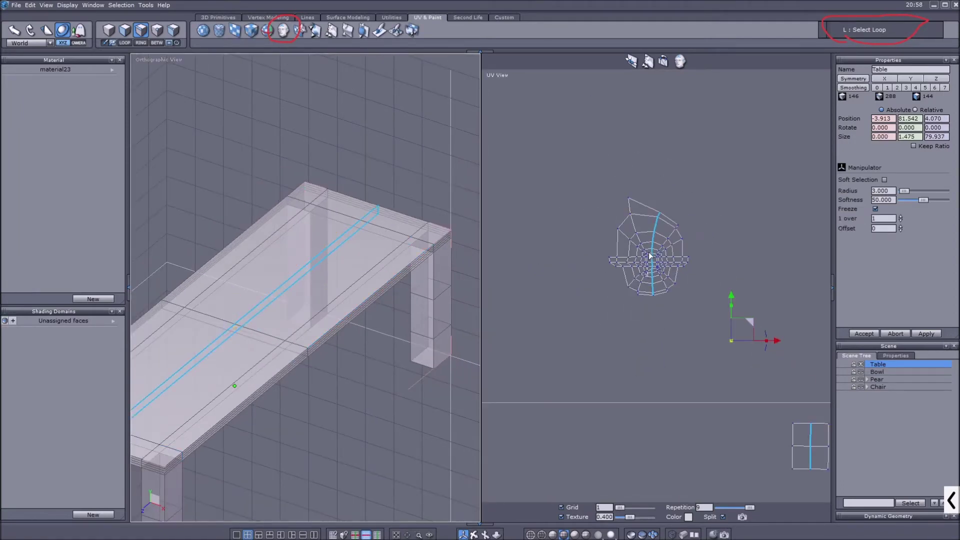
scroll(663, 267, up, 3)
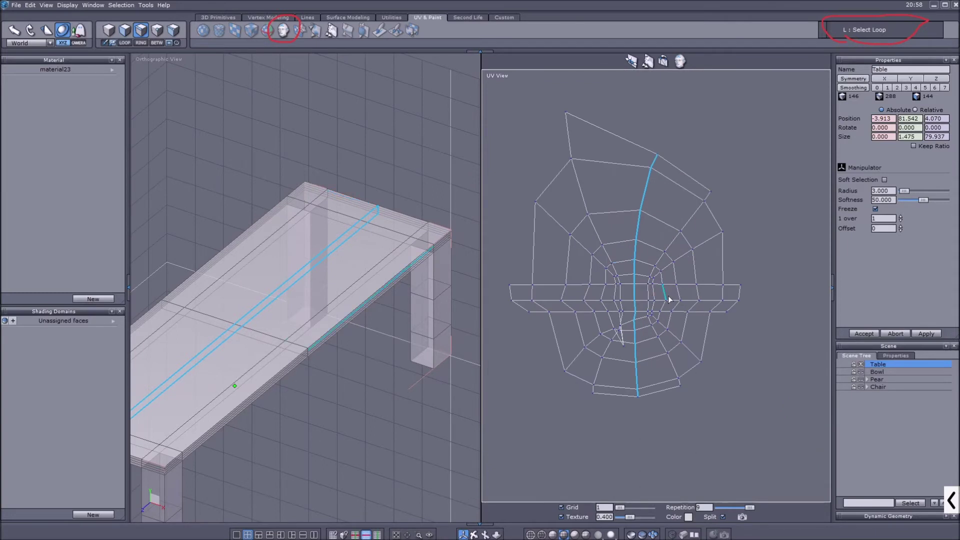
scroll(634, 284, down, 3)
scroll(634, 264, up, 3)
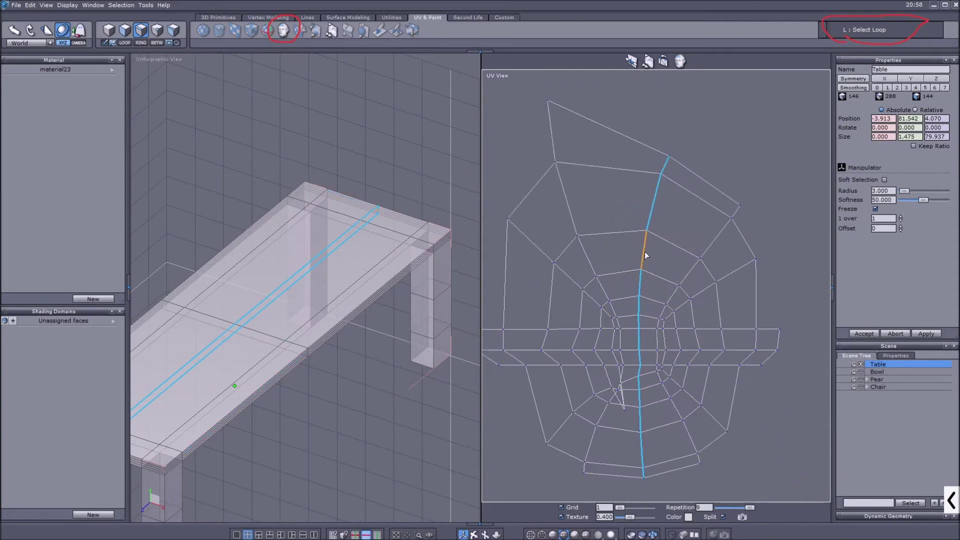
click(643, 255)
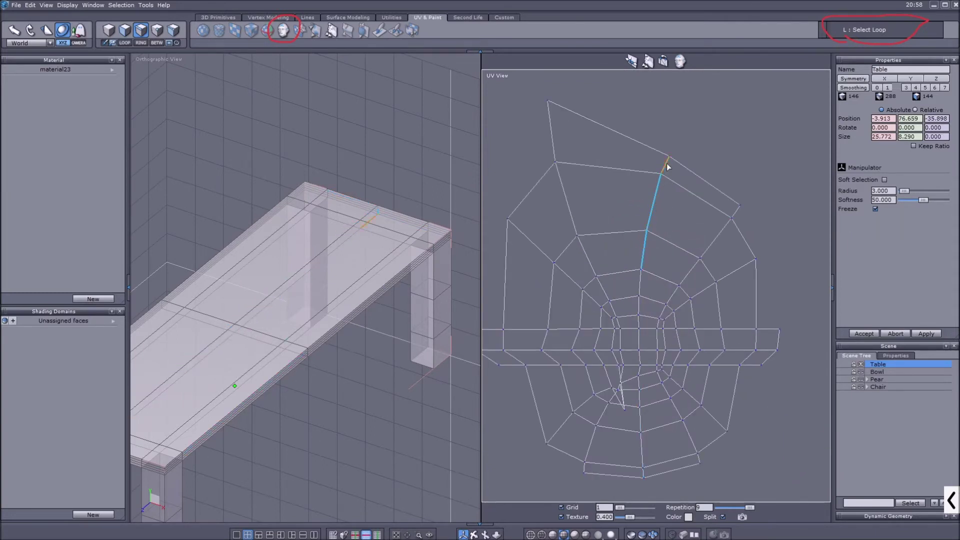
shift+click(640, 318)
scroll(269, 321, down, 2)
scroll(613, 397, down, 2)
middle_drag(651, 423, 569, 292)
scroll(569, 292, down, 3)
scroll(625, 318, up, 5)
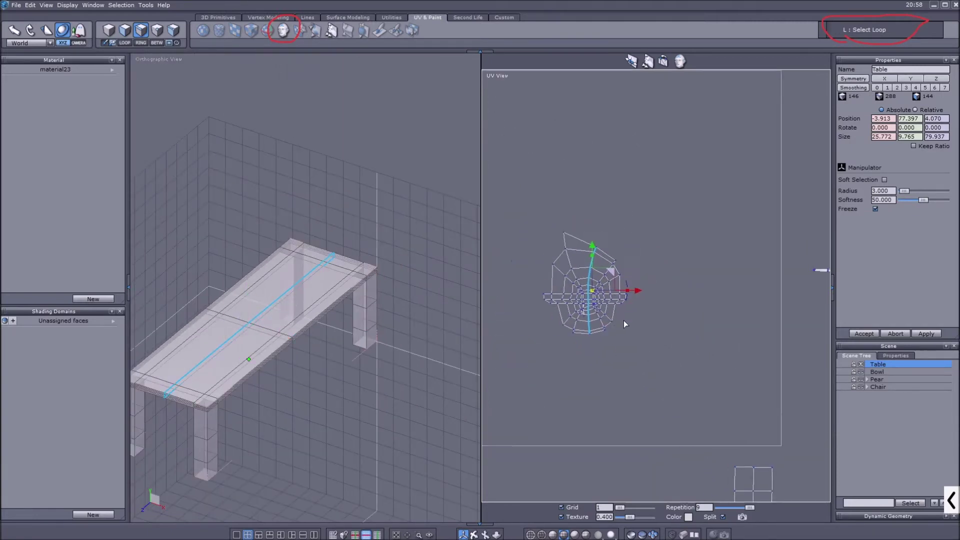
mouse_move(653, 320)
mouse_down()
mouse_move(584, 320)
mouse_move(680, 328)
mouse_move(650, 324)
mouse_up()
Select the slanted outer edges at the island's upper end and flatten them into a straight horizontal line.
scroll(617, 300, down, 3)
click(617, 198)
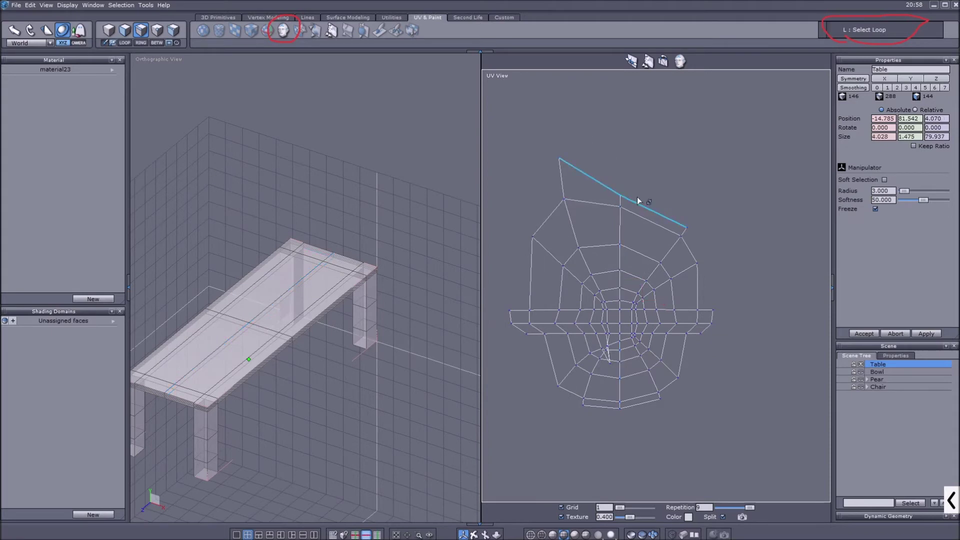
scroll(620, 198, up, 3)
mouse_move(623, 165)
mouse_down()
mouse_move(624, 126)
mouse_move(624, 172)
mouse_up()
scroll(614, 191, down, 2)
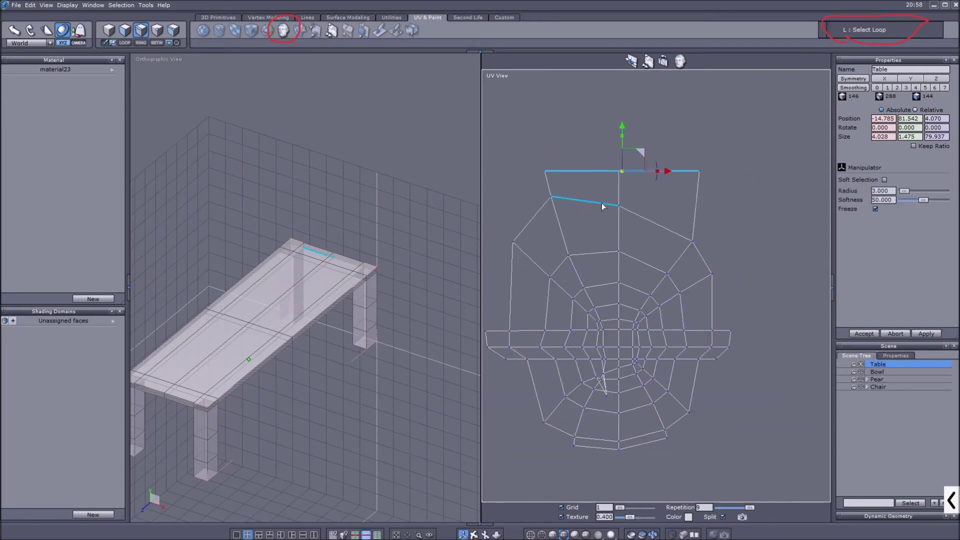
scroll(339, 240, up, 3)
Select the two nearest curved edge rows above the island's straightened middle rows and flatten each into a horizontal line.
click(474, 534)
scroll(358, 272, down, 3)
middle_drag(358, 272, 322, 306)
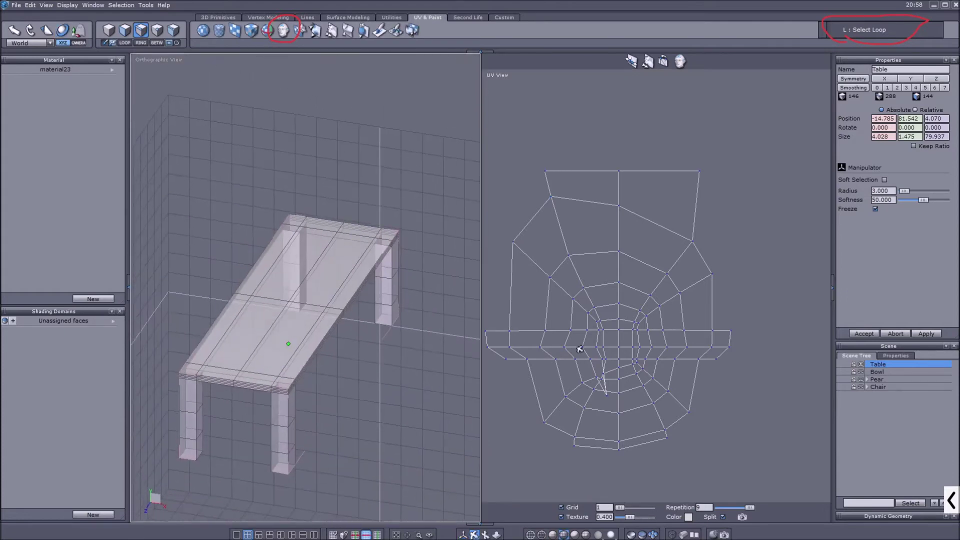
click(463, 535)
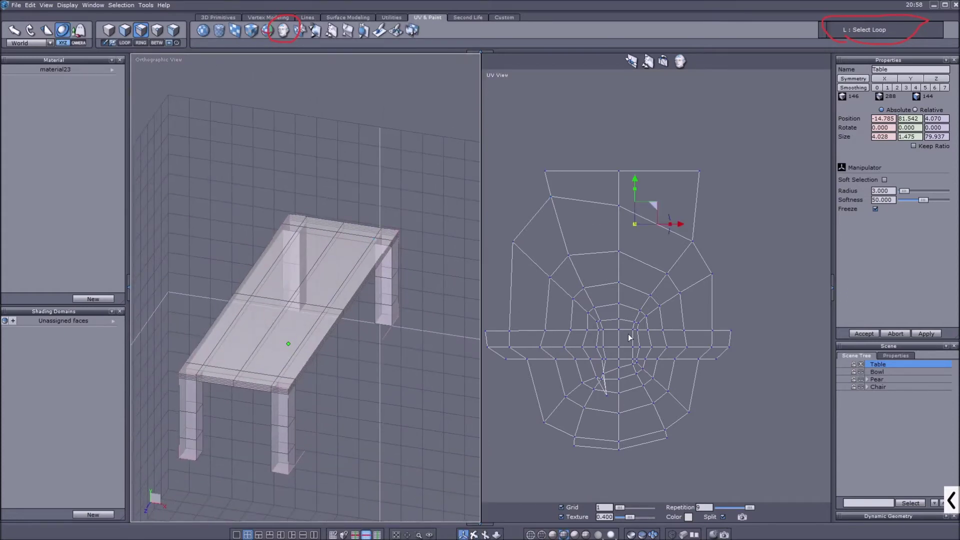
scroll(616, 323, up, 3)
click(570, 315)
shift+click(631, 319)
scroll(605, 314, up, 2)
drag(605, 280, 608, 315)
key(ctrl+z)
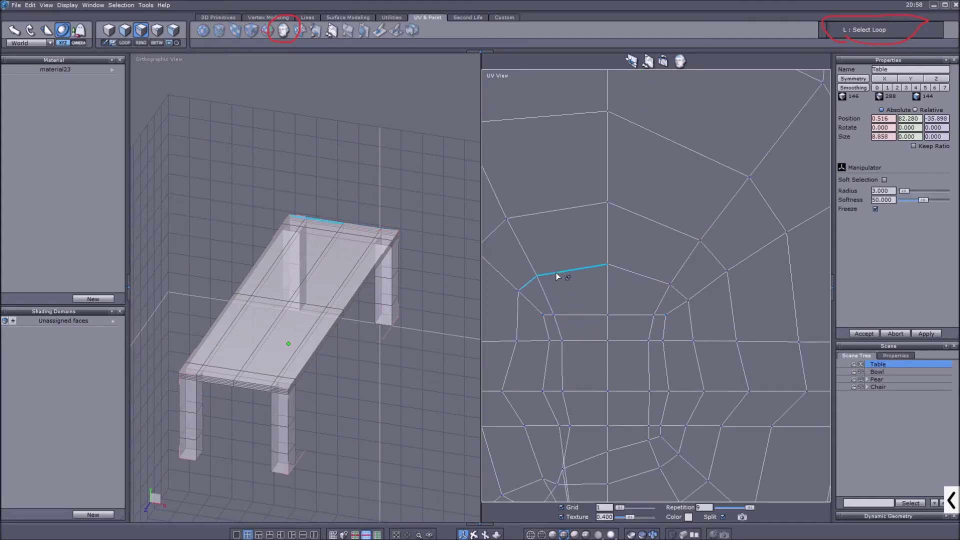
shift+click(609, 258)
drag(605, 250, 605, 280)
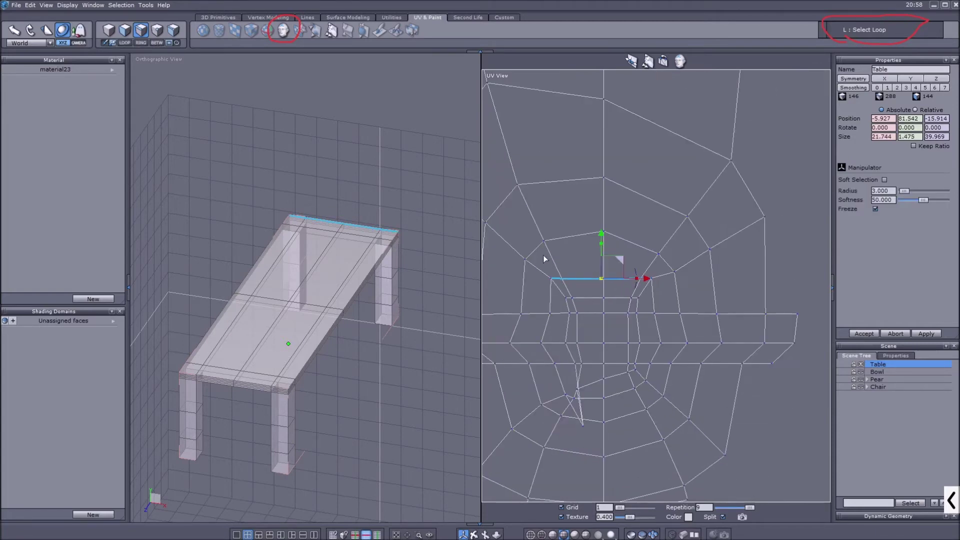
Flatten the next two curved edge rows outward toward the island's upper end into horizontal lines and move them down.
click(511, 238)
click(574, 221)
click(690, 261)
drag(600, 212, 603, 258)
click(517, 201)
click(568, 185)
click(645, 202)
click(679, 226)
drag(600, 179, 603, 210)
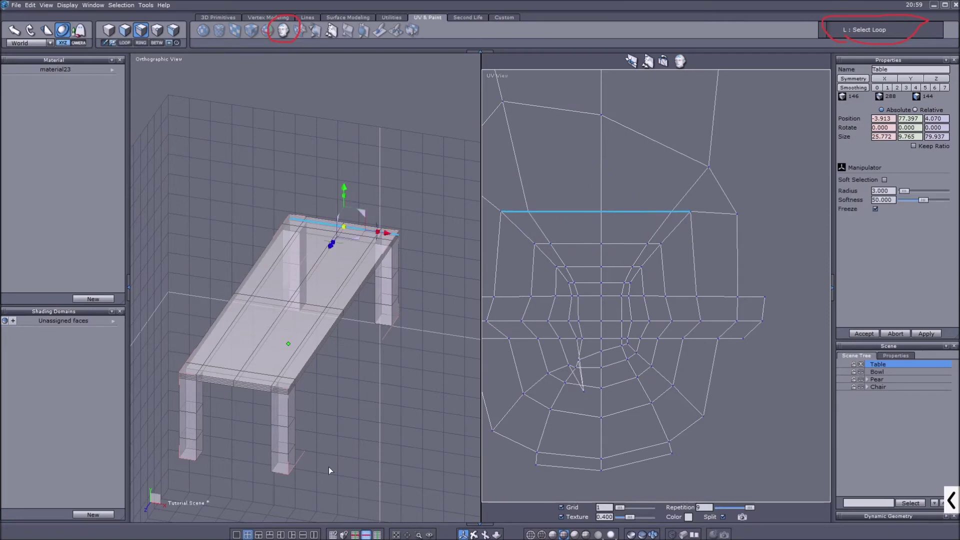
click(236, 534)
middle_drag(411, 226, 445, 324)
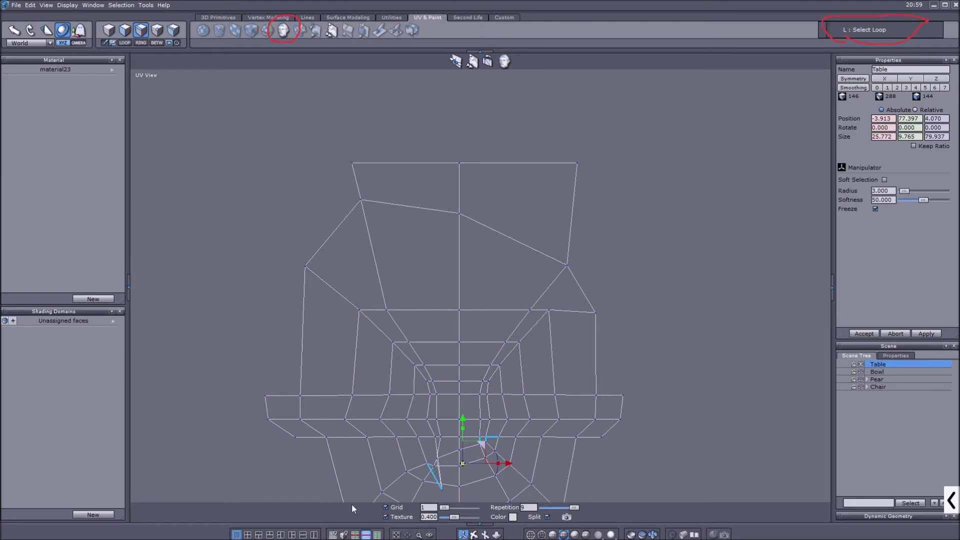
click(314, 534)
scroll(618, 221, up, 5)
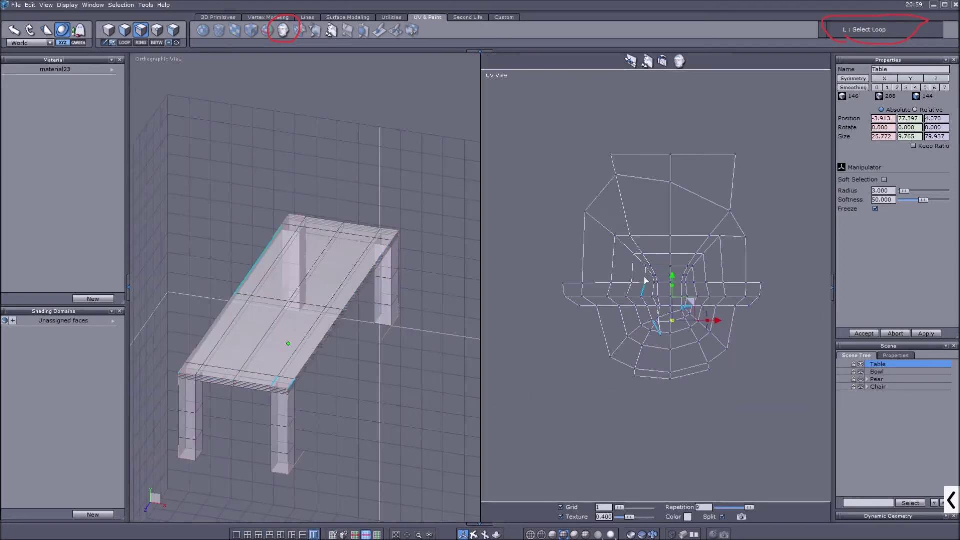
Select the central edges of the second row from the island's upper end and flatten them into a straight horizontal line.
click(569, 160)
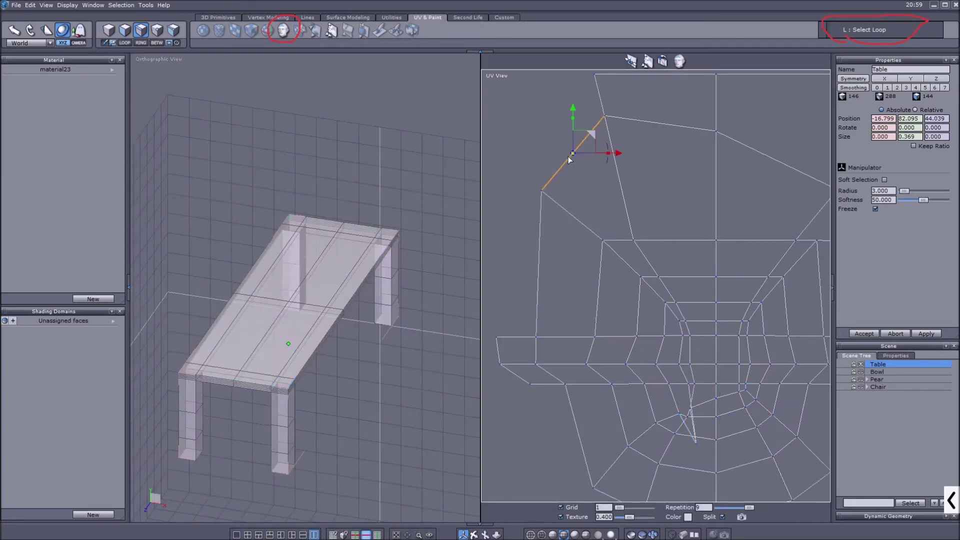
click(664, 126)
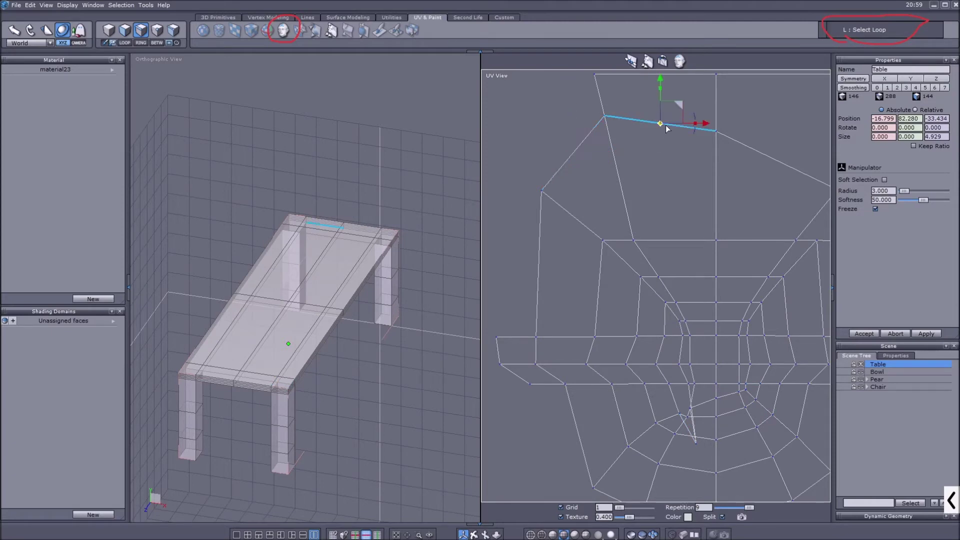
shift+click(740, 145)
scroll(646, 159, down, 2)
shift+click(740, 195)
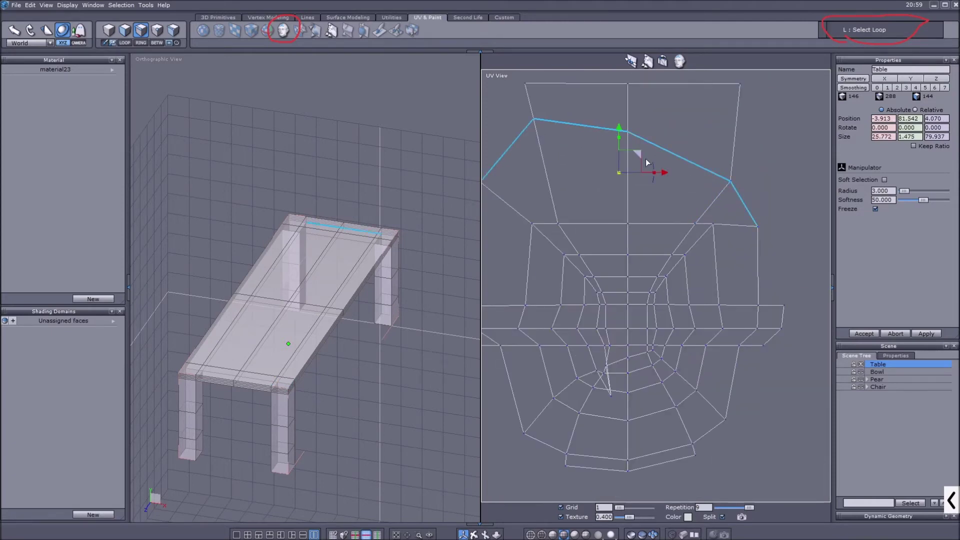
scroll(646, 159, down, 3)
click(602, 166)
scroll(640, 165, up, 2)
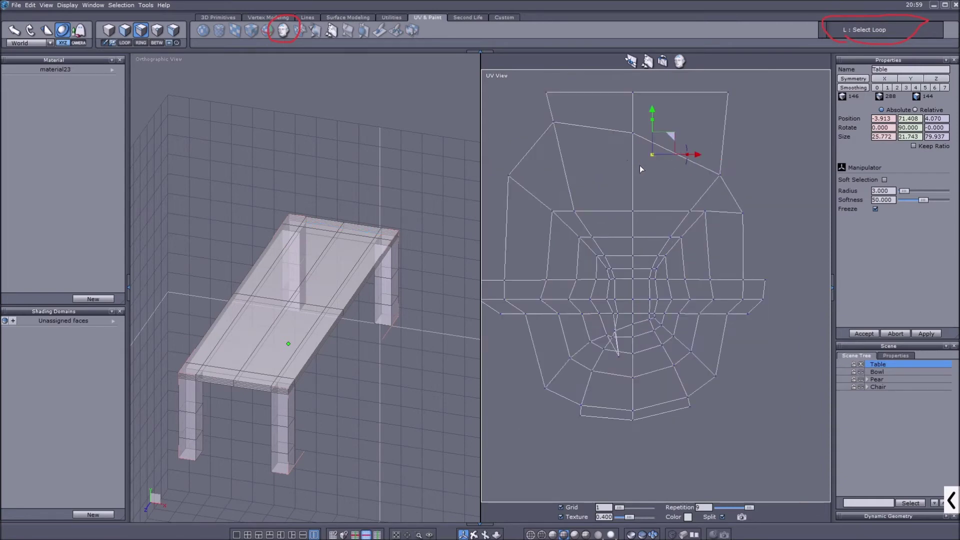
drag(635, 116, 637, 128)
scroll(622, 343, up, 6)
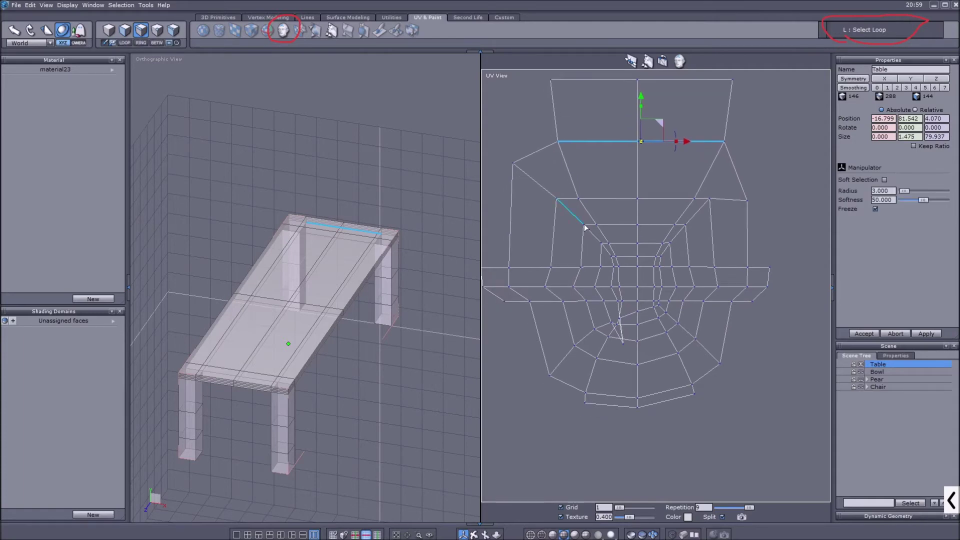
Switch to point selection and move the stray spiked vertex below the island's center back into line with its neighboring points.
click(156, 32)
click(633, 365)
click(632, 349)
click(633, 366)
drag(650, 344, 593, 275)
scroll(593, 275, down, 2)
scroll(620, 275, up, 3)
scroll(656, 276, down, 3)
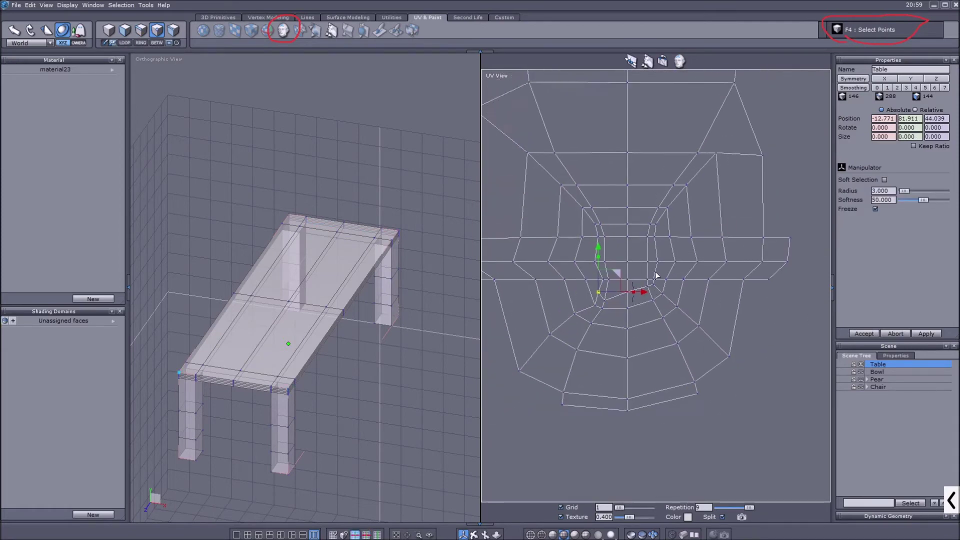
scroll(691, 273, down, 4)
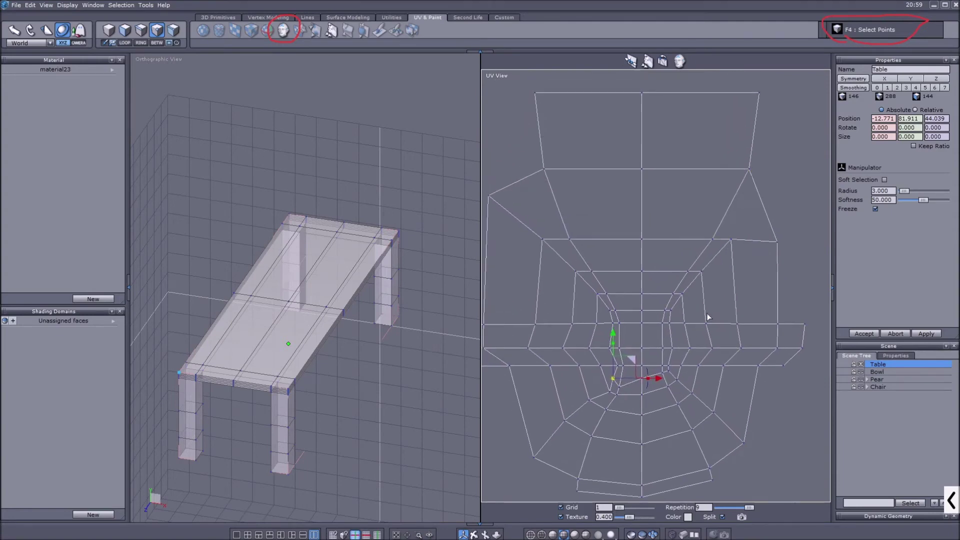
Switch to edge selection, select the slanted innermost edge row below the island's straight middle rows and flatten it horizontally.
scroll(694, 289, up, 4)
click(108, 30)
click(141, 30)
click(614, 319)
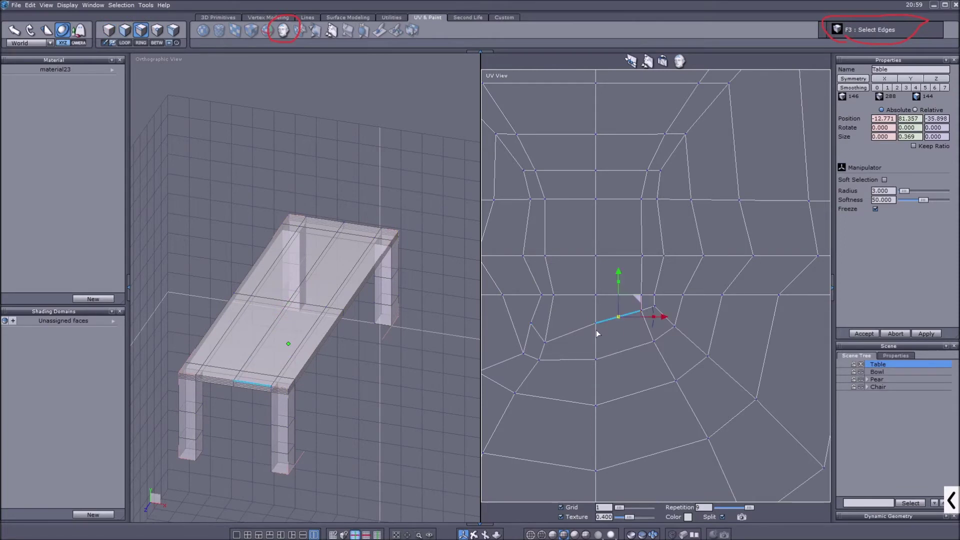
scroll(562, 340, up, 3)
click(541, 330)
drag(579, 329, 567, 304)
click(566, 310)
shift+click(653, 318)
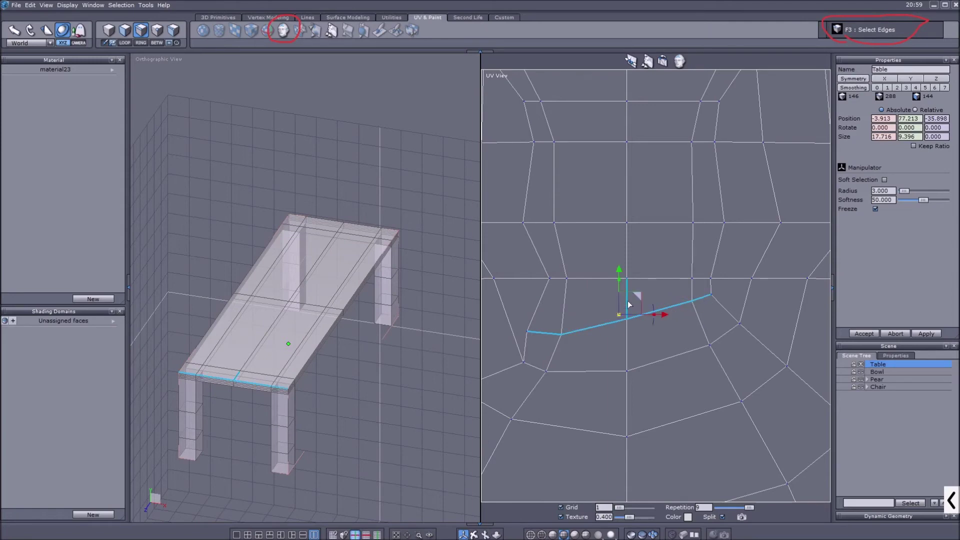
mouse_move(620, 283)
mouse_down()
mouse_move(634, 294)
mouse_move(622, 286)
mouse_up()
scroll(621, 310, down, 7)
click(648, 267)
middle_drag(649, 267, 648, 293)
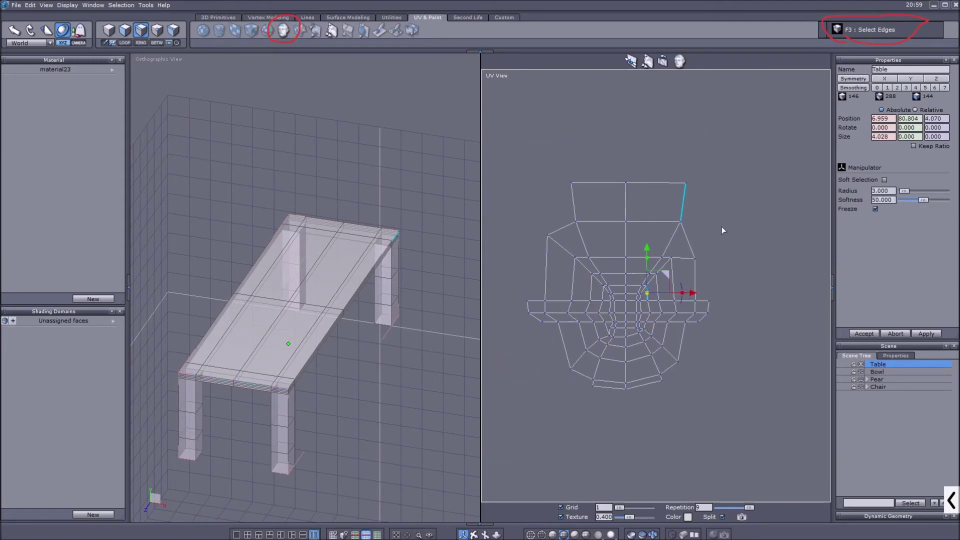
Create a new material, remove material23, and name the new material Table.
click(93, 299)
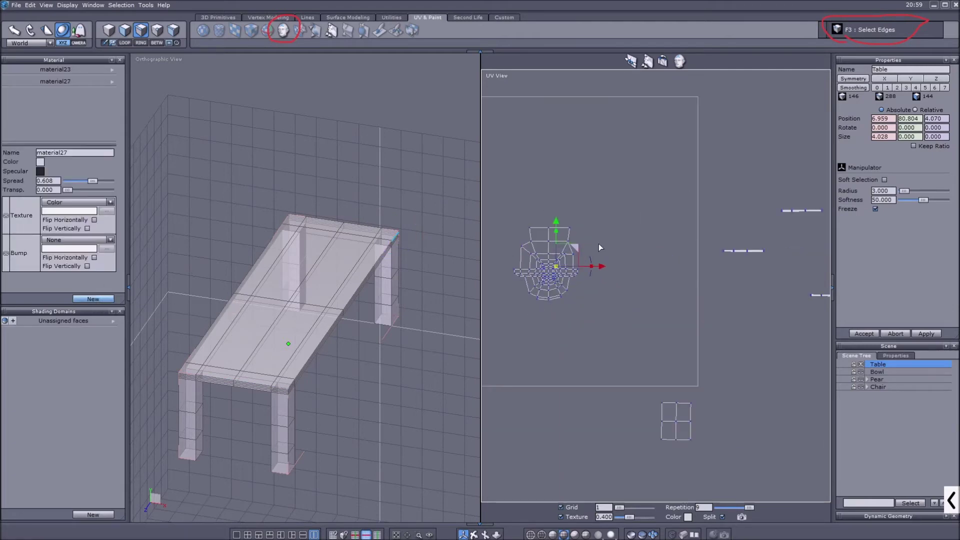
click(118, 84)
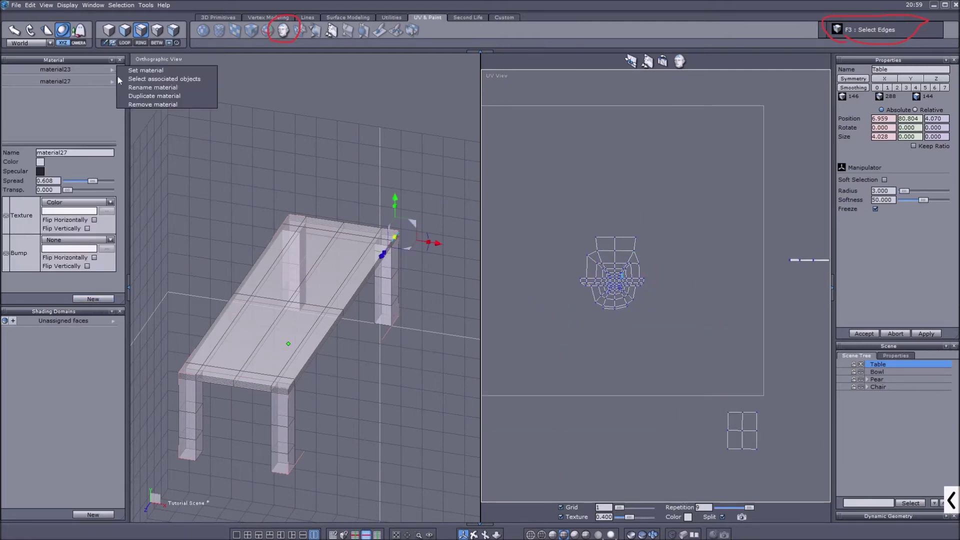
click(127, 106)
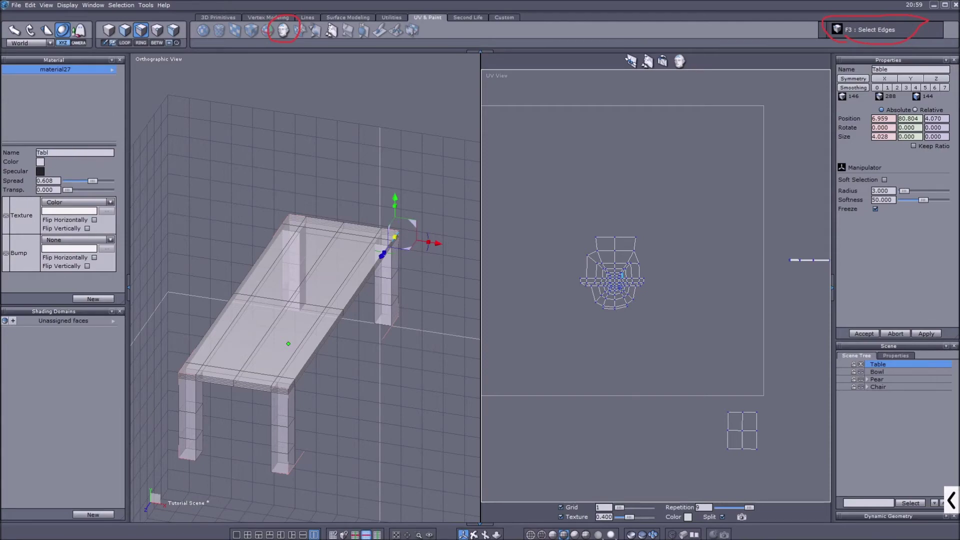
Set the Table material's texture type to Texture image and load cake90.png from the Cake folder.
click(110, 201)
click(75, 215)
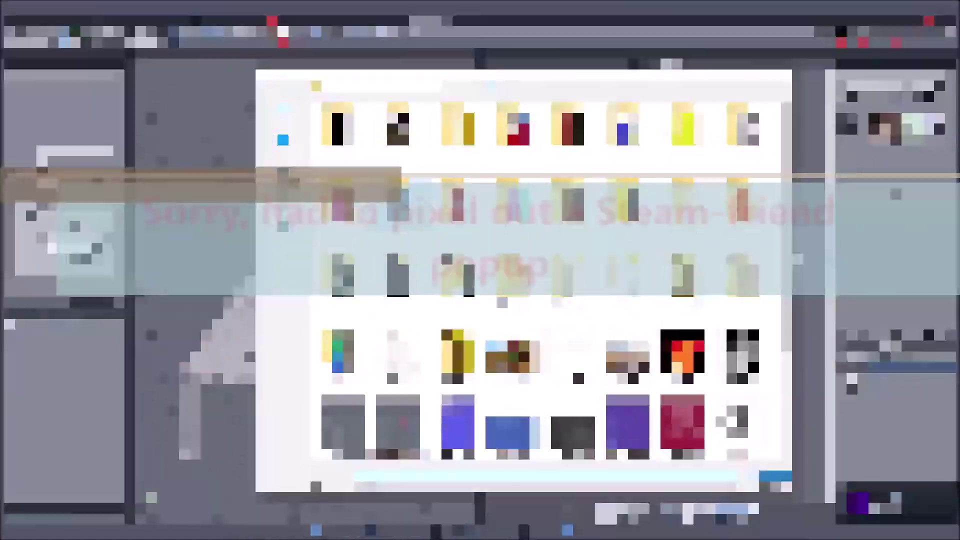
double_click(514, 125)
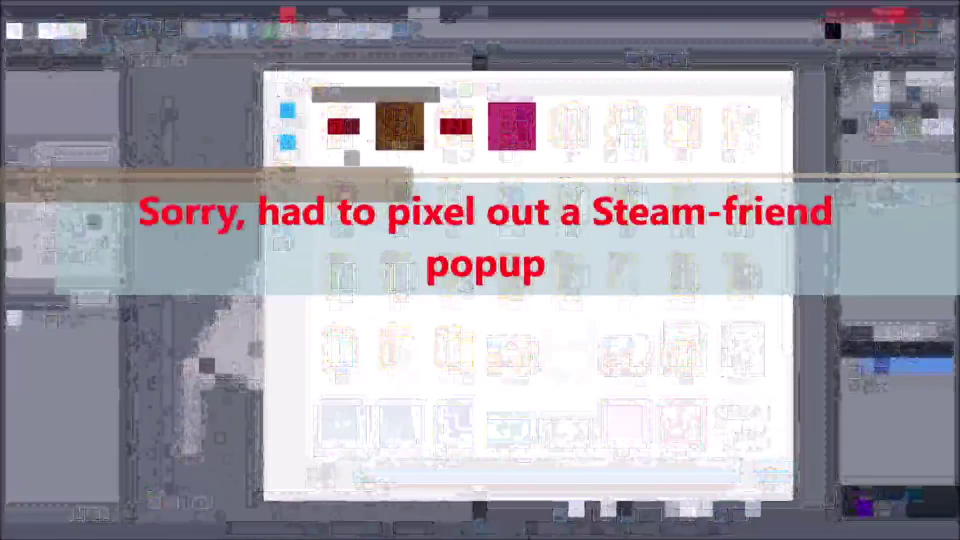
double_click(394, 131)
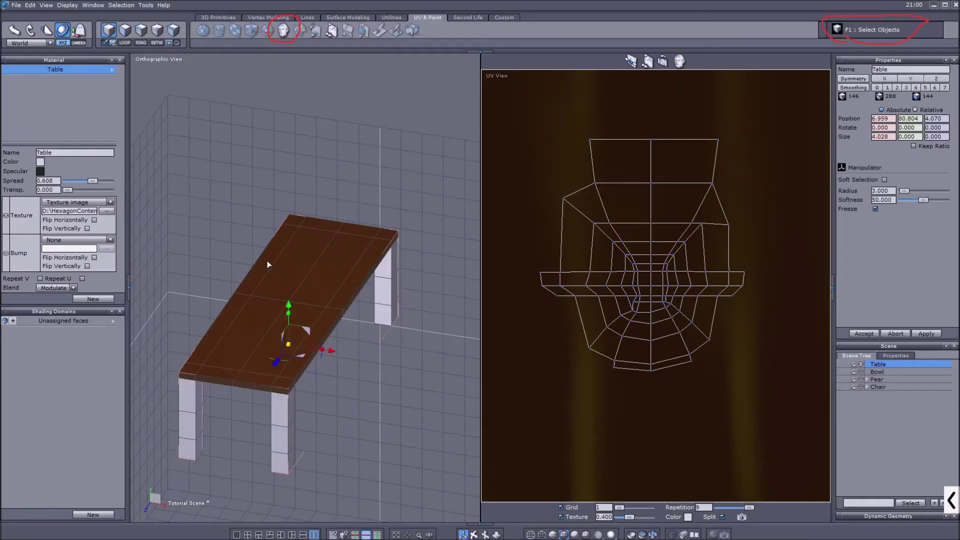
Replace the Table material's texture image with Fire.png from the Textures folder.
scroll(289, 270, up, 2)
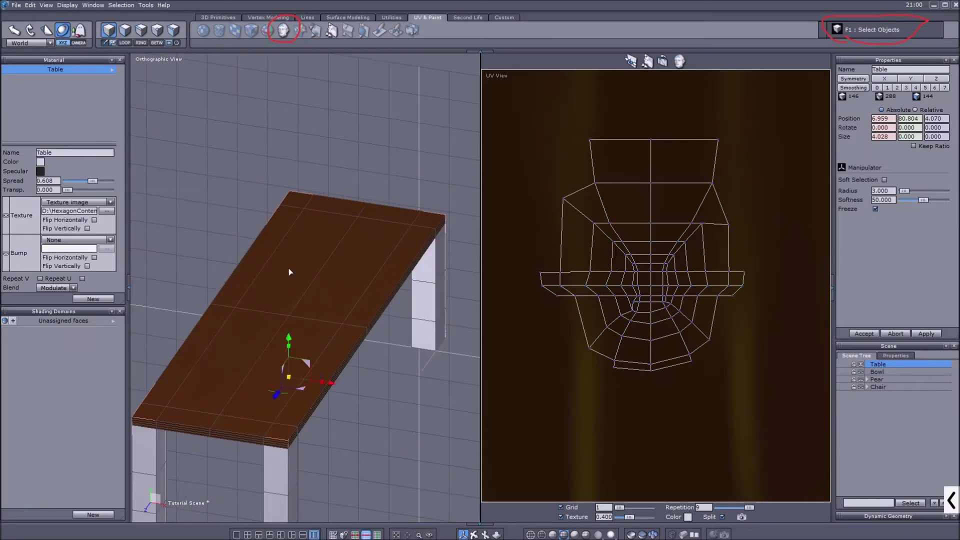
click(474, 534)
drag(392, 443, 350, 399)
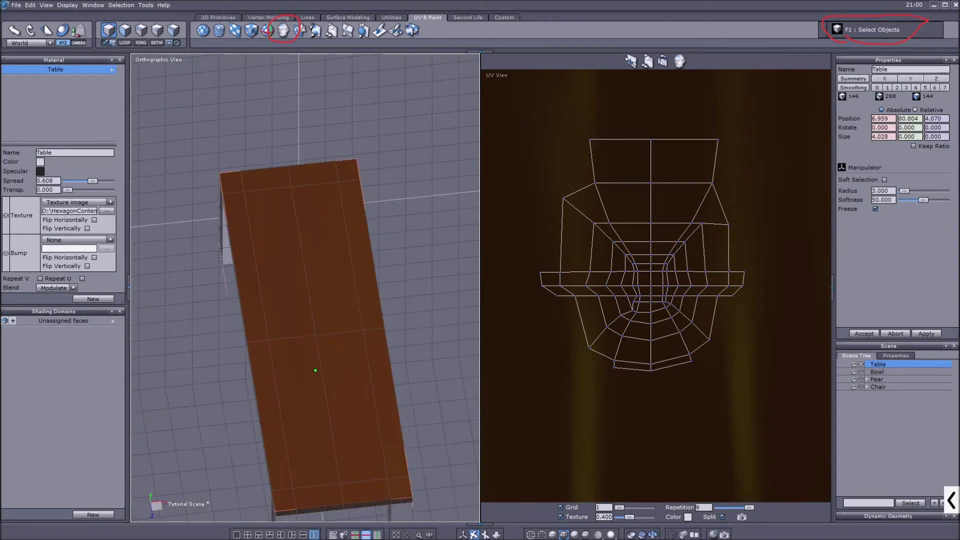
right_click(179, 271)
click(107, 212)
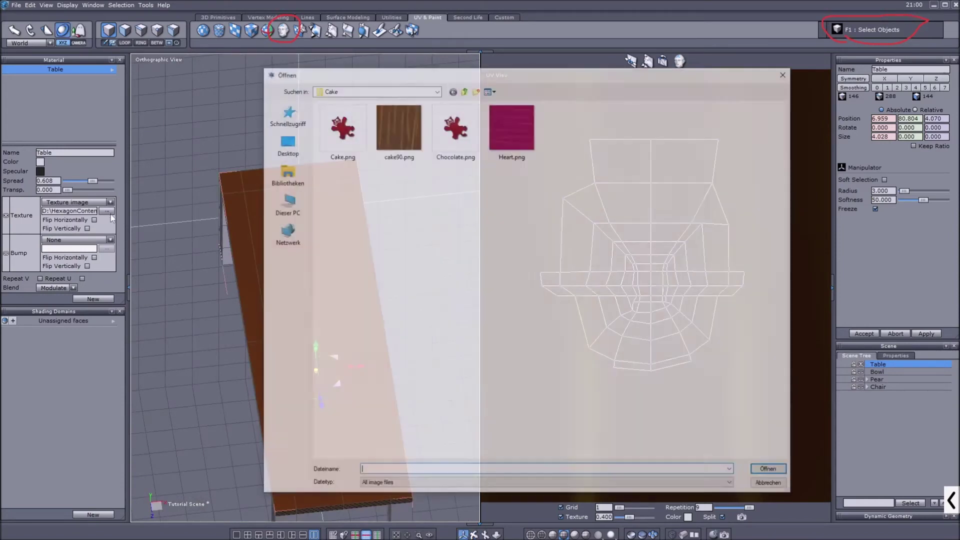
click(465, 89)
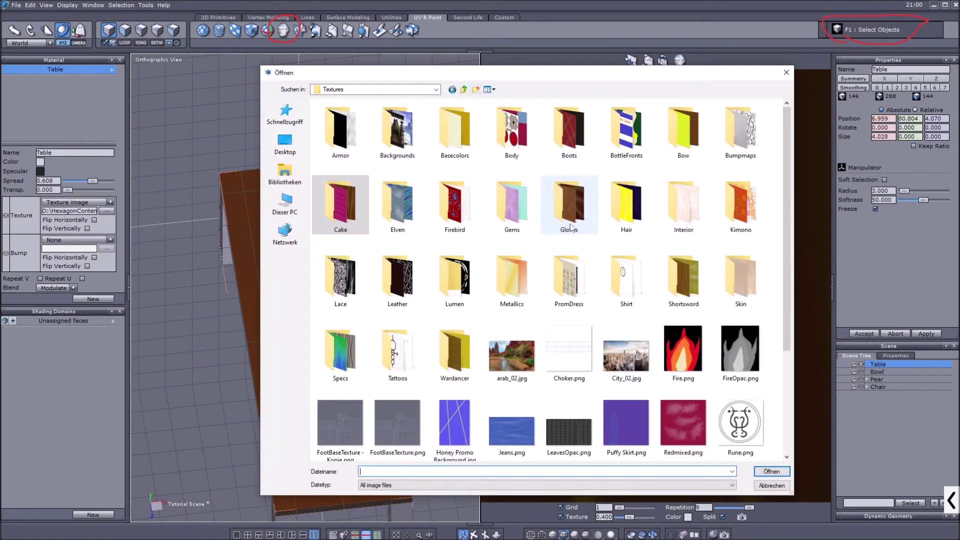
click(670, 347)
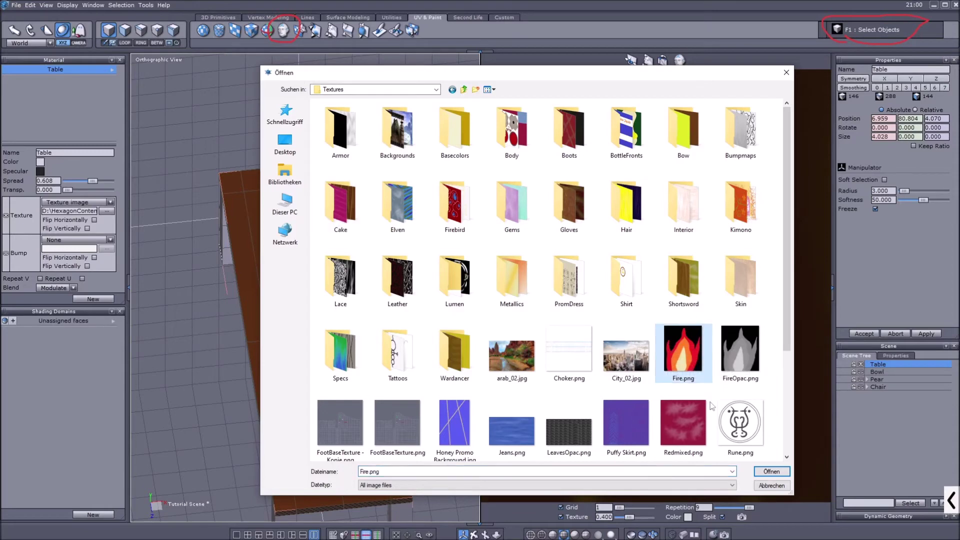
click(772, 471)
scroll(590, 283, down, 5)
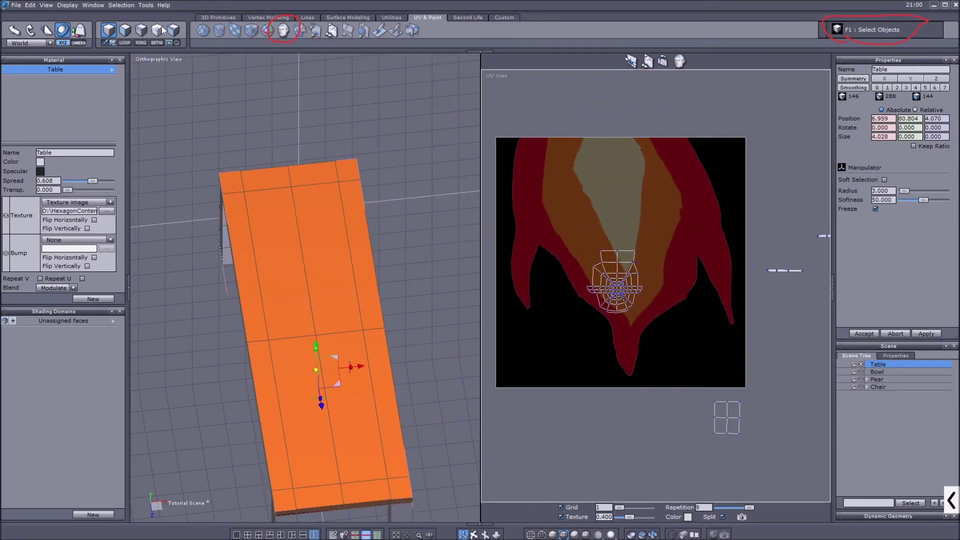
Switch to point selection and enlarge the tabletop's UV island so it spans most of the flame image.
click(157, 29)
drag(565, 325, 644, 272)
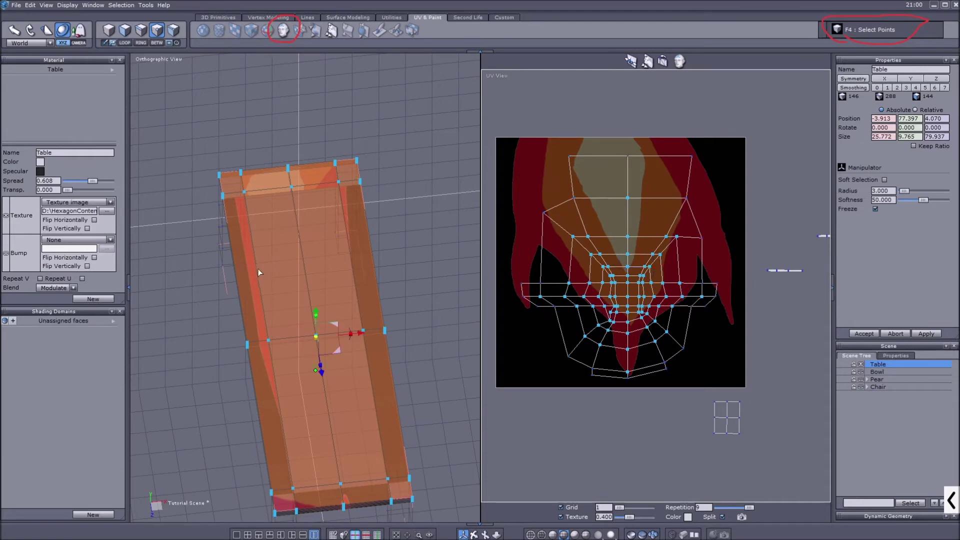
scroll(301, 253, down, 2)
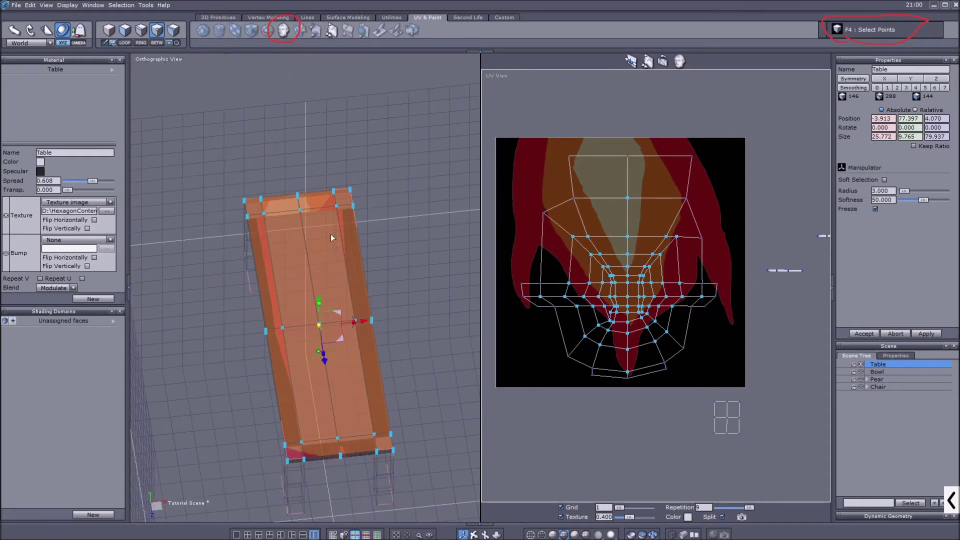
scroll(325, 320, up, 1)
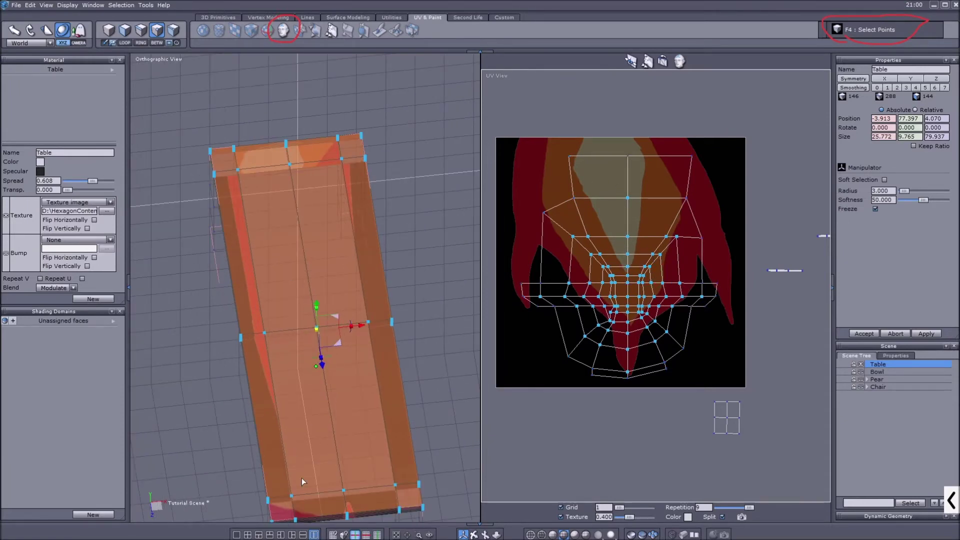
scroll(302, 478, down, 2)
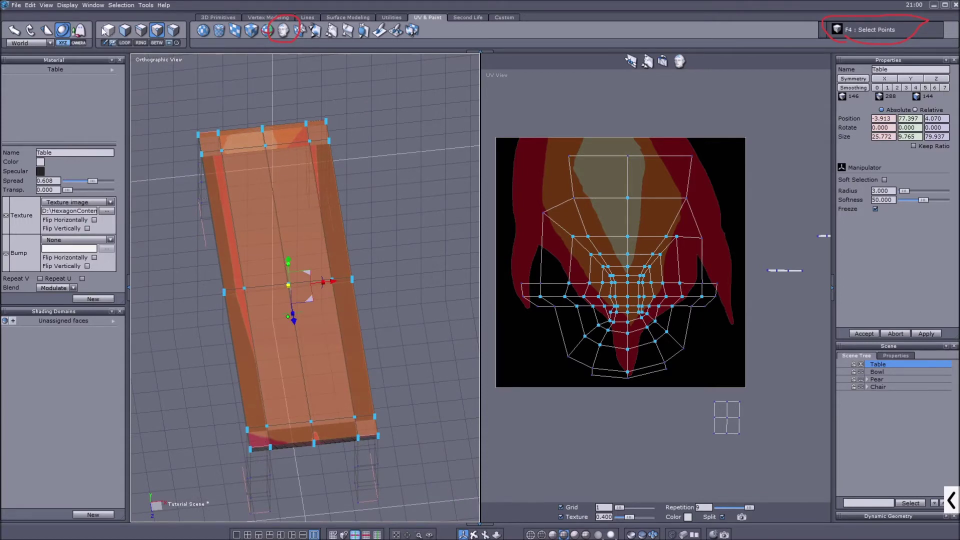
Return to object selection and flip the Table material's texture image vertically.
key(F1)
scroll(628, 256, up, 1)
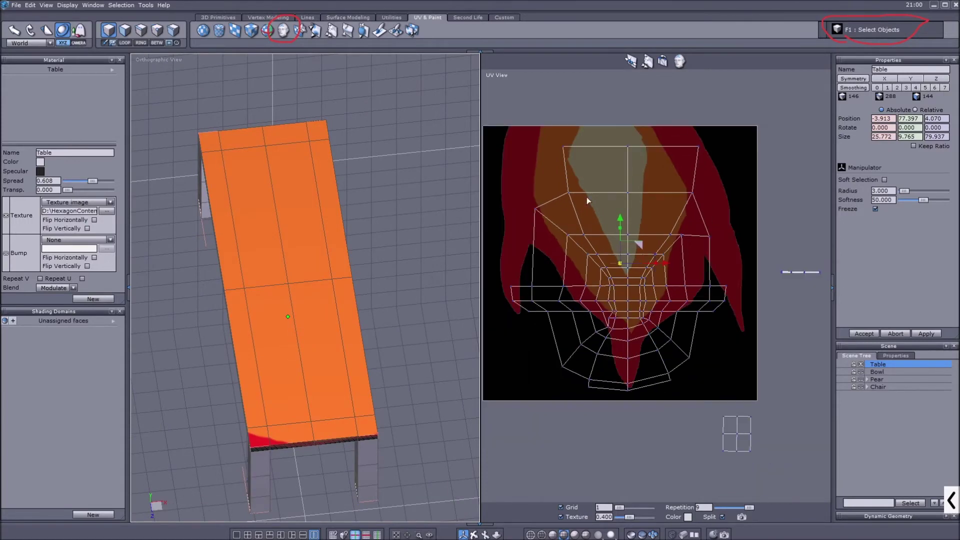
scroll(654, 227, up, 1)
scroll(640, 264, down, 1)
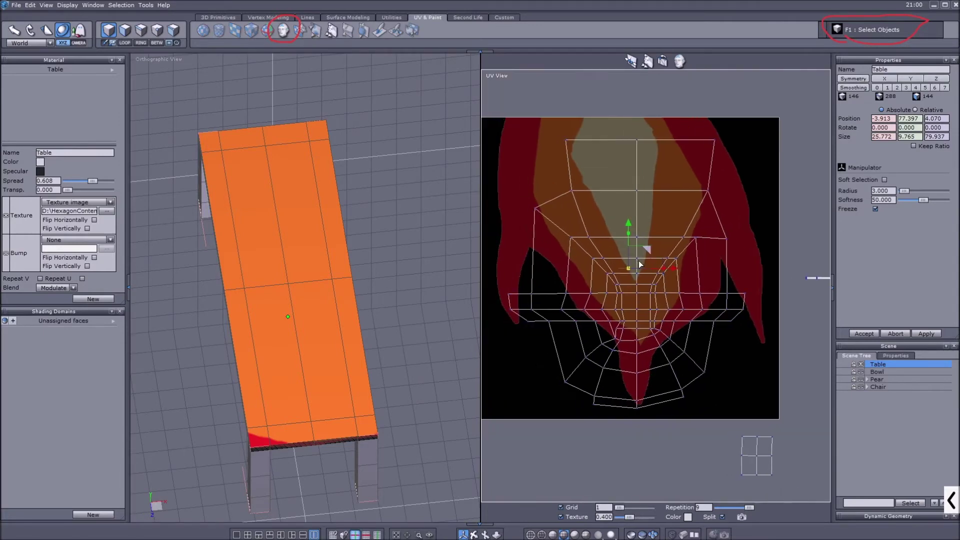
click(87, 229)
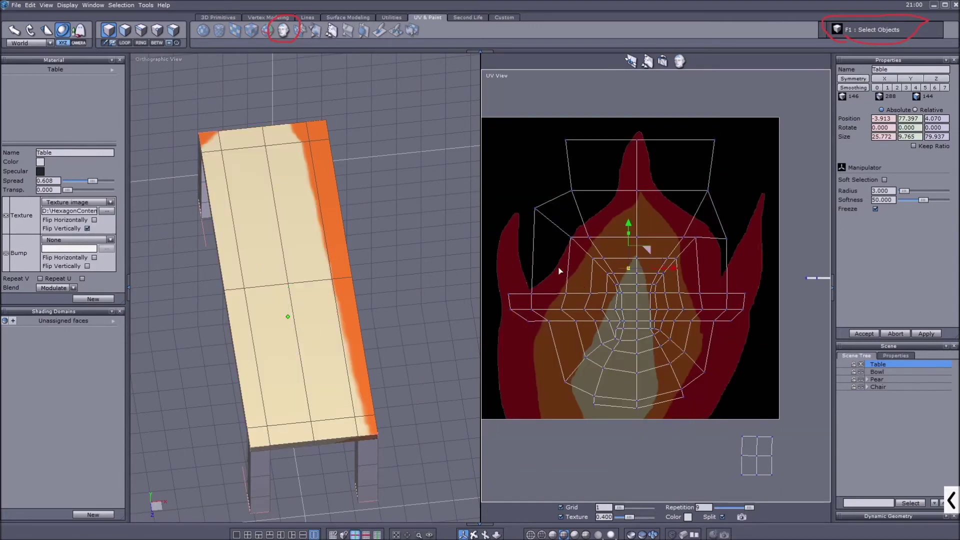
scroll(575, 282, down, 1)
scroll(605, 295, up, 2)
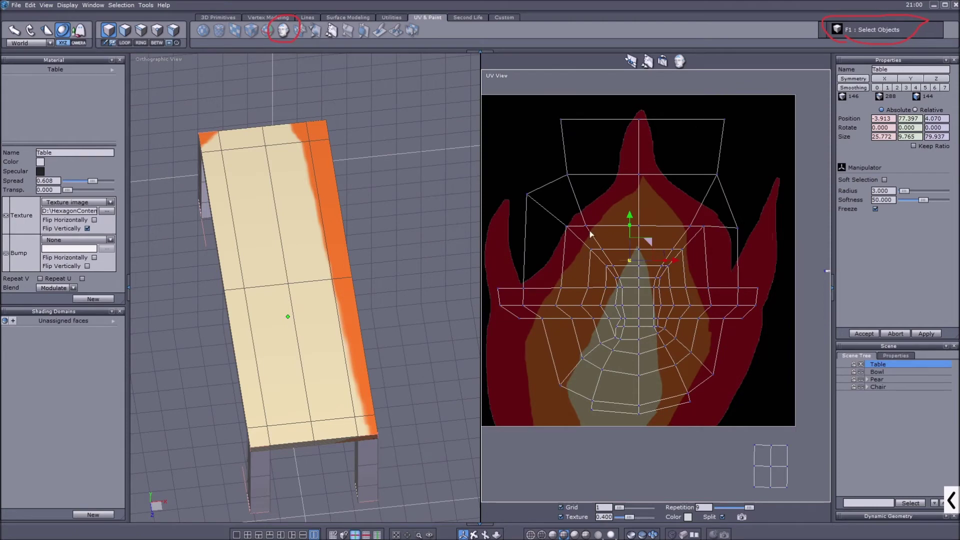
scroll(628, 295, up, 1)
scroll(590, 280, down, 1)
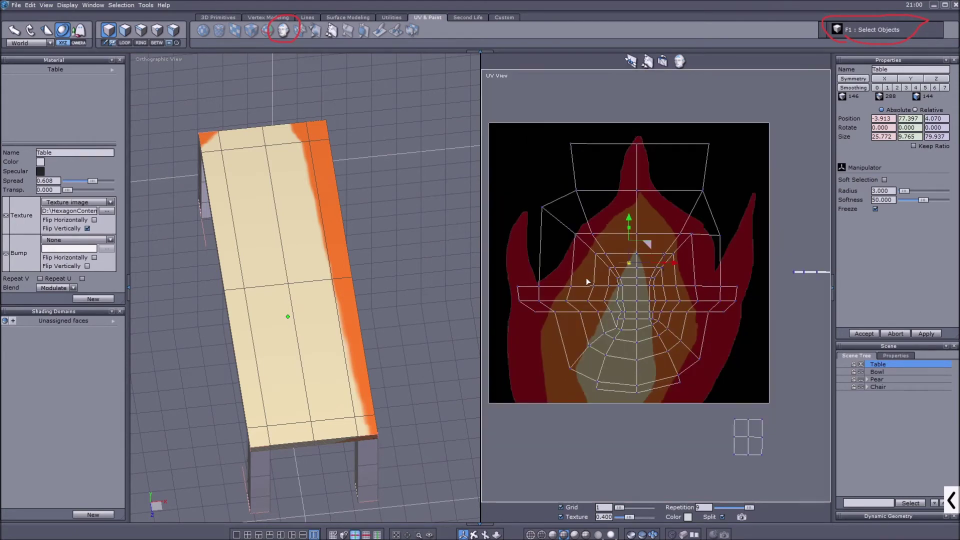
scroll(545, 302, up, 1)
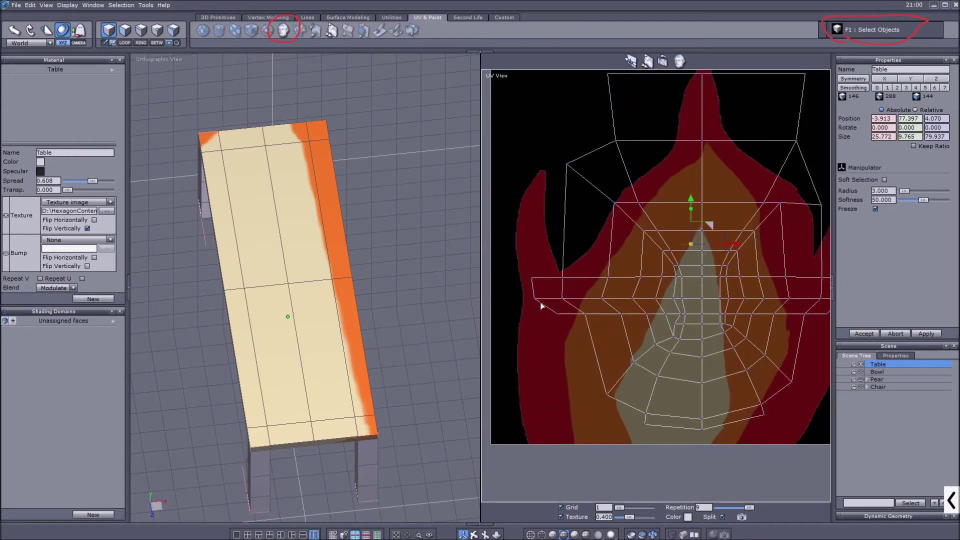
Switch to edge selection and flatten the slanted edges at the left end of the island's horizontal band into a vertical line.
click(130, 31)
click(141, 31)
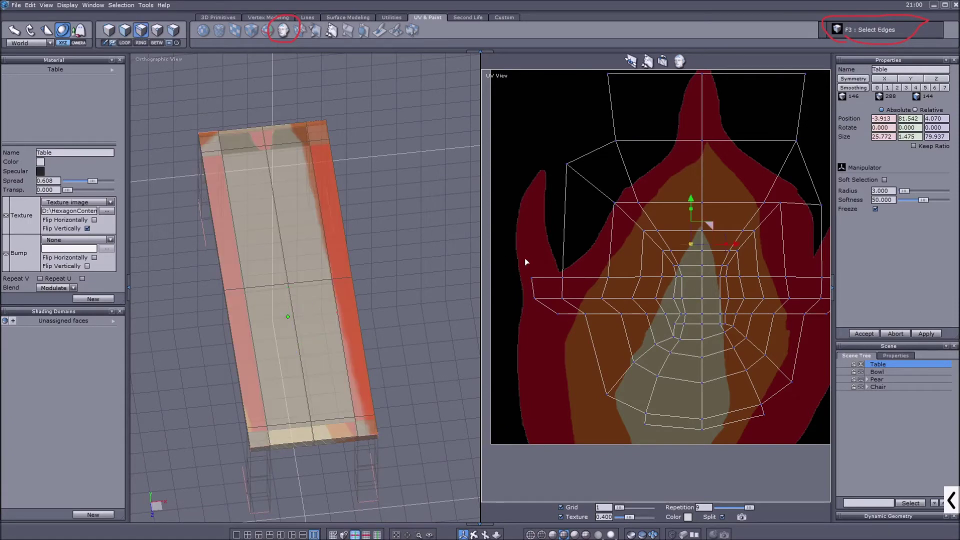
scroll(536, 293, up, 2)
click(530, 289)
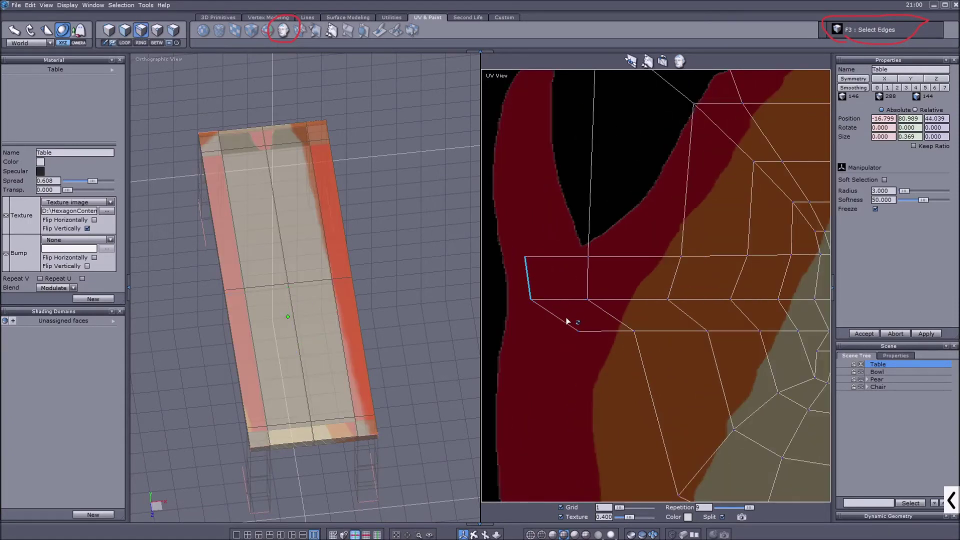
mouse_move(588, 294)
mouse_down()
mouse_move(553, 313)
mouse_move(583, 296)
mouse_up()
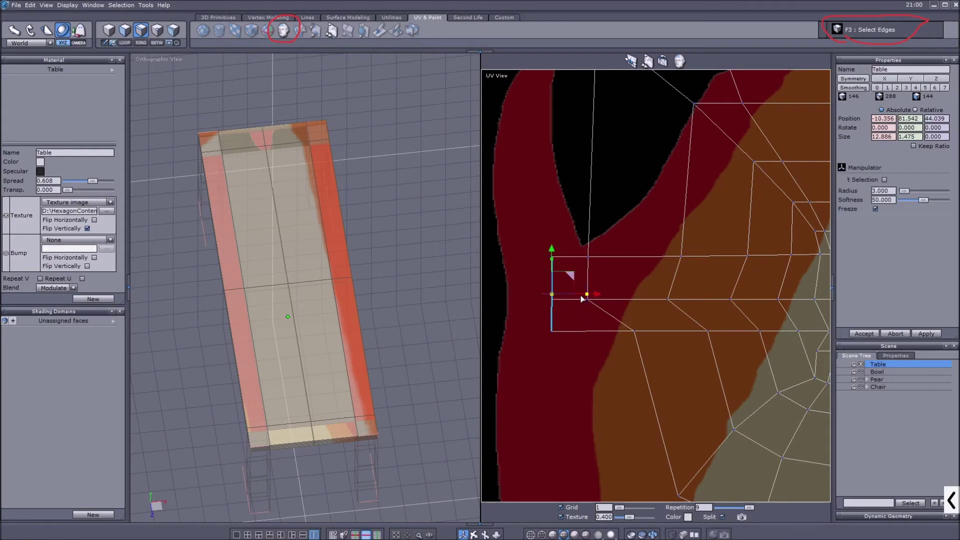
Straighten the outer and inner edge columns on the island's left half into vertical lines.
scroll(583, 234, down, 3)
scroll(580, 240, up, 1)
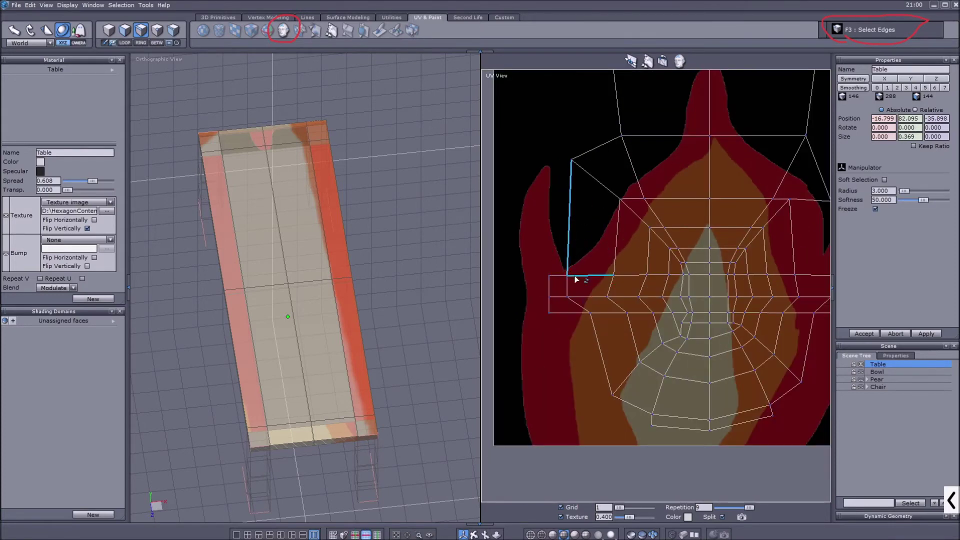
drag(622, 278, 590, 283)
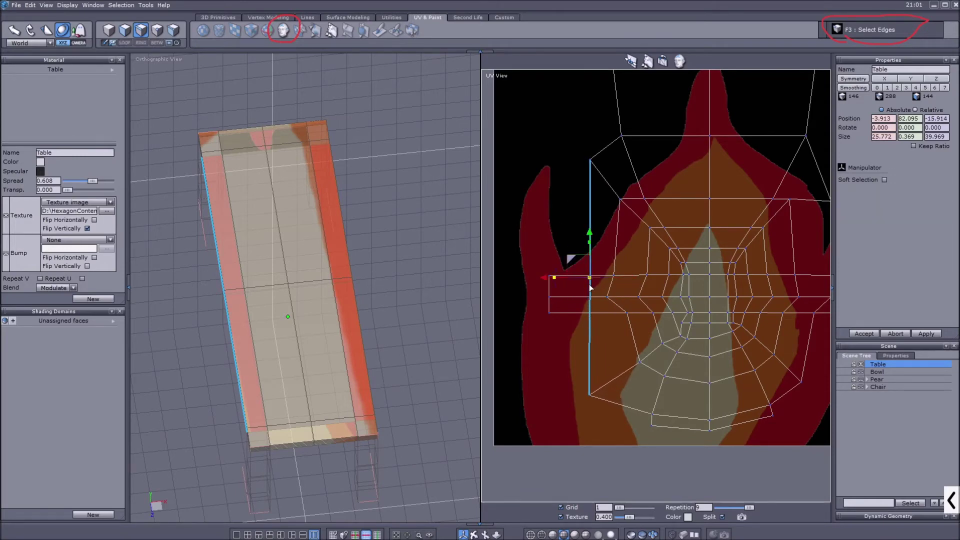
click(628, 275)
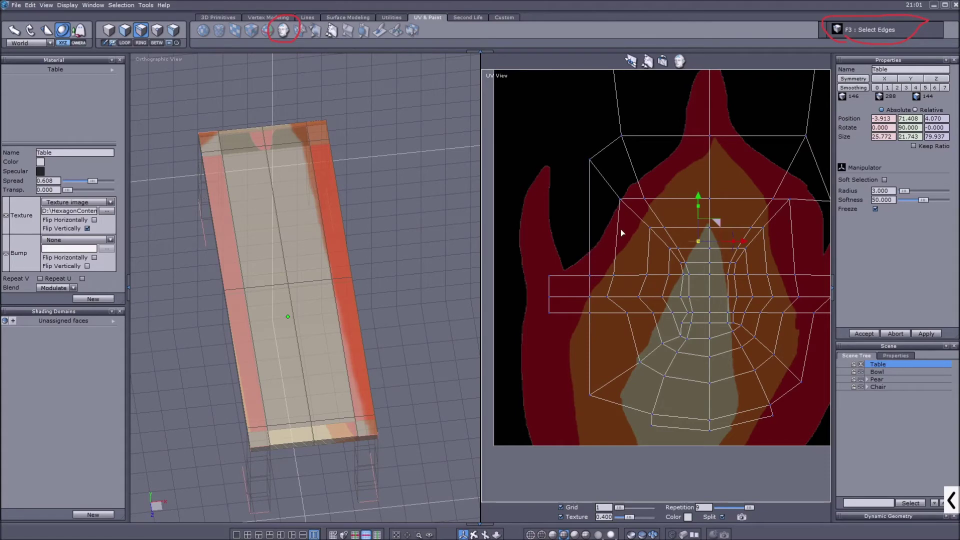
click(613, 274)
click(581, 306)
click(609, 282)
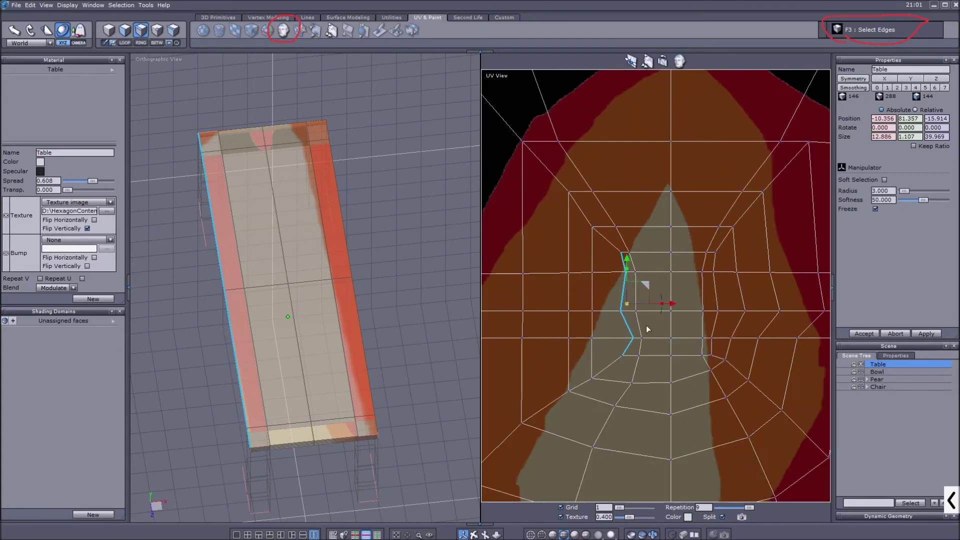
Straighten the two long slanted edge loops flanking the island's vertical center line so they run vertically close to it.
click(538, 131)
click(584, 231)
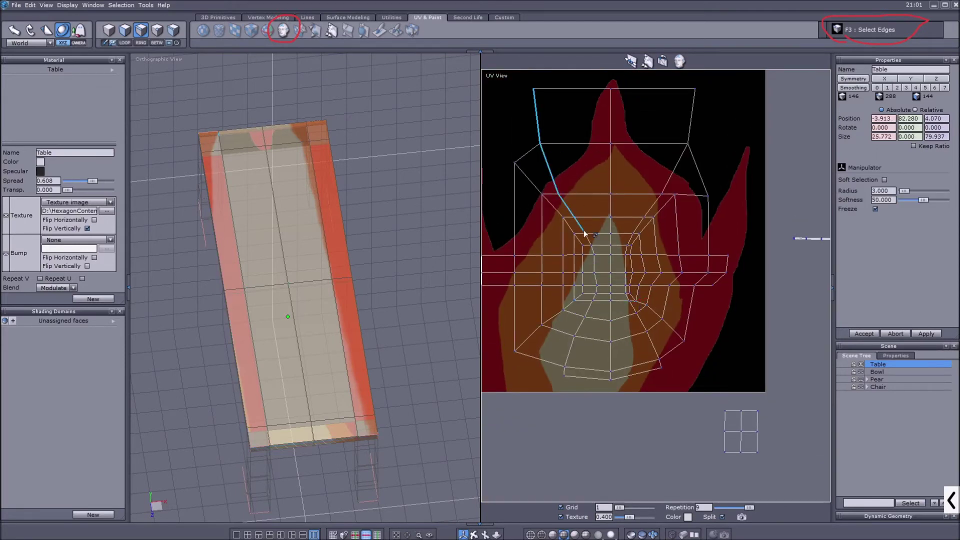
key(ctrl+z)
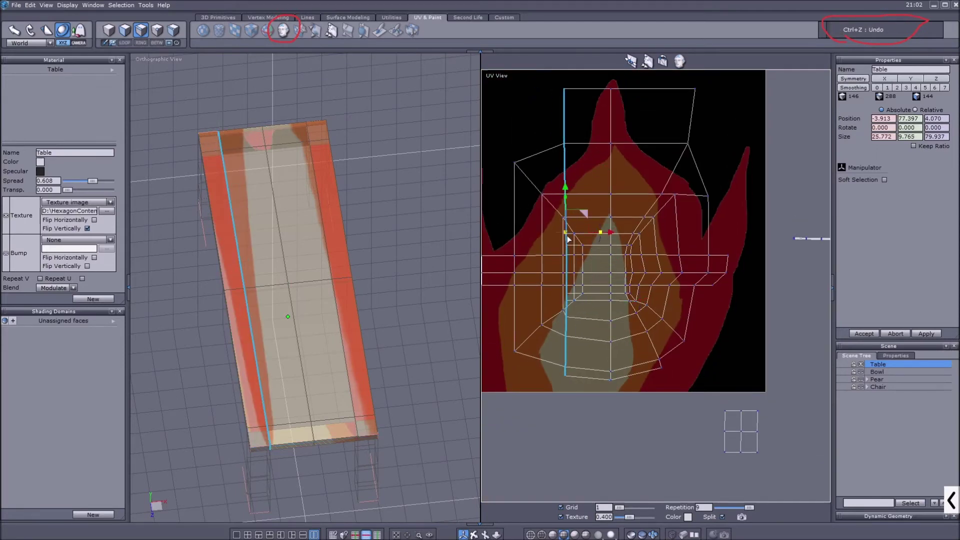
click(625, 294)
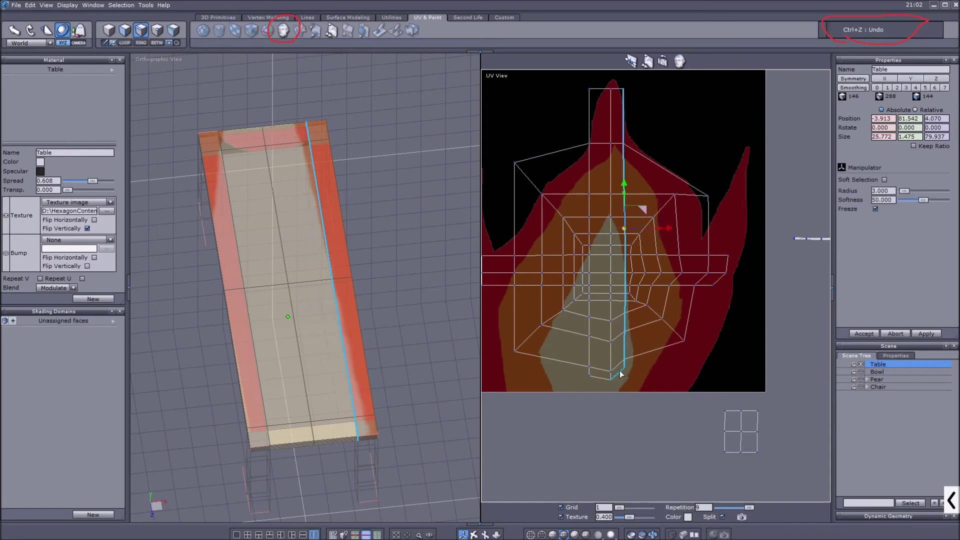
Straighten the remaining edge columns on the island's right half vertically and the bent row below its middle horizontally.
scroll(620, 370, up, 3)
scroll(625, 250, down, 1)
click(621, 247)
double_click(622, 248)
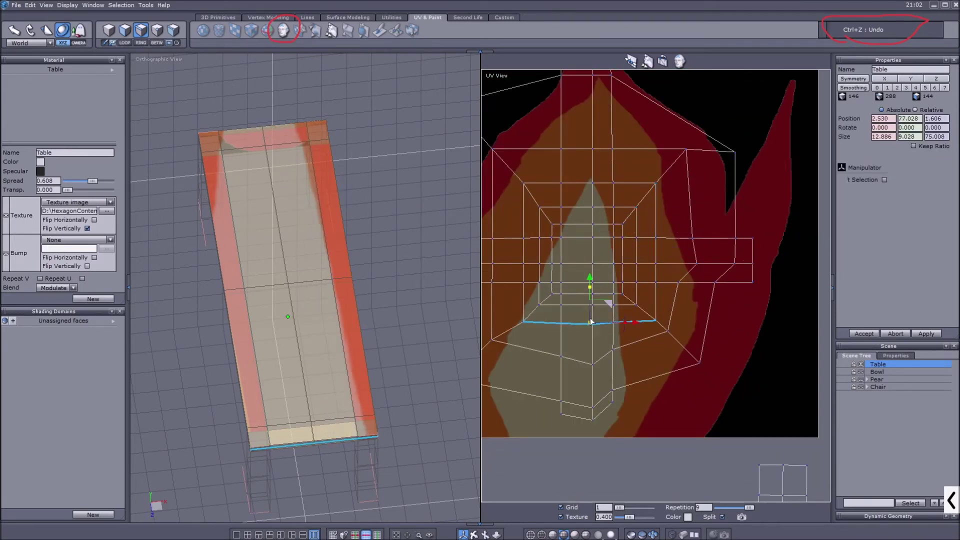
scroll(650, 280, down, 1)
click(698, 240)
double_click(683, 306)
scroll(609, 288, down, 1)
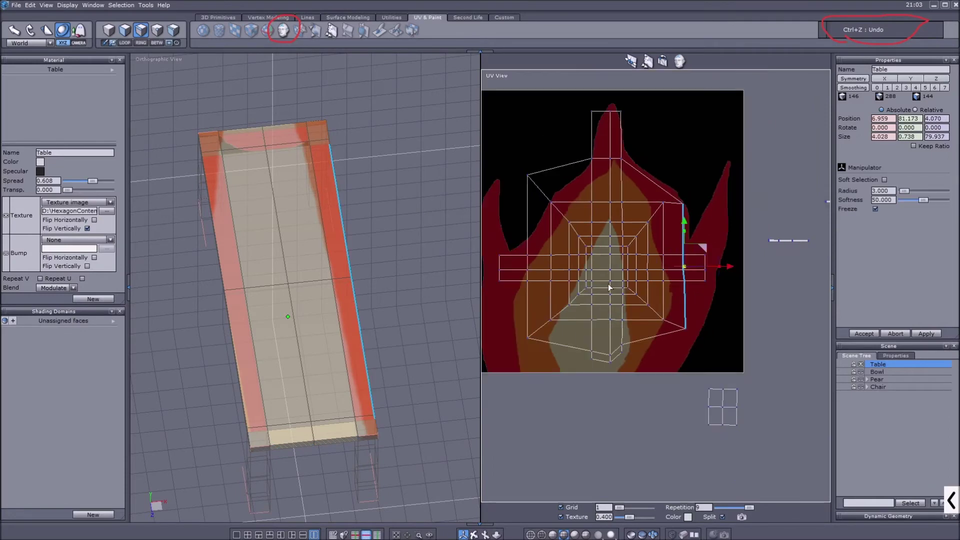
Flatten the remaining slanted edge rows at the bottom of the island into horizontal lines.
click(575, 319)
scroll(572, 322, up, 1)
scroll(575, 330, up, 1)
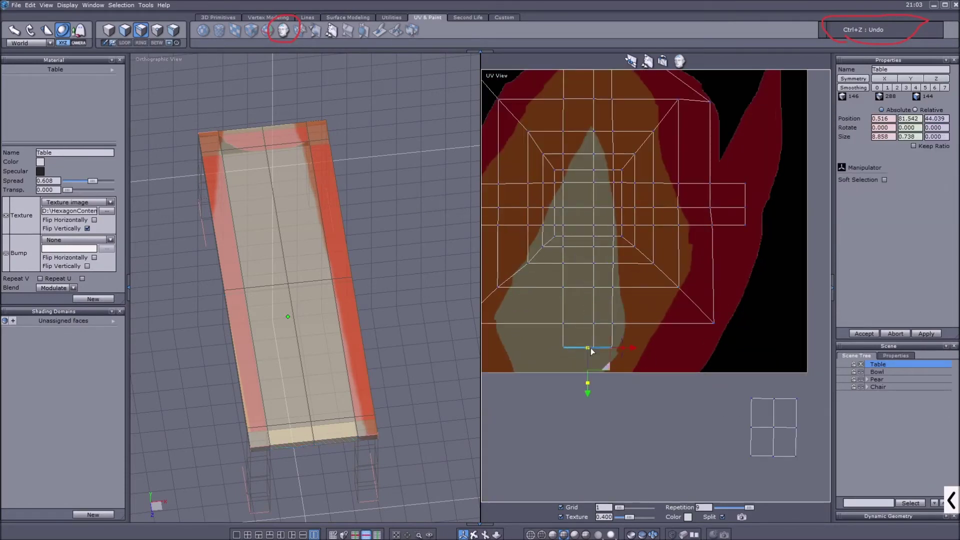
key(ctrl+z)
scroll(575, 160, down, 1)
Switch to face selection and select all the upper faces of the tabletop, including its border and corner faces.
click(124, 31)
click(295, 137)
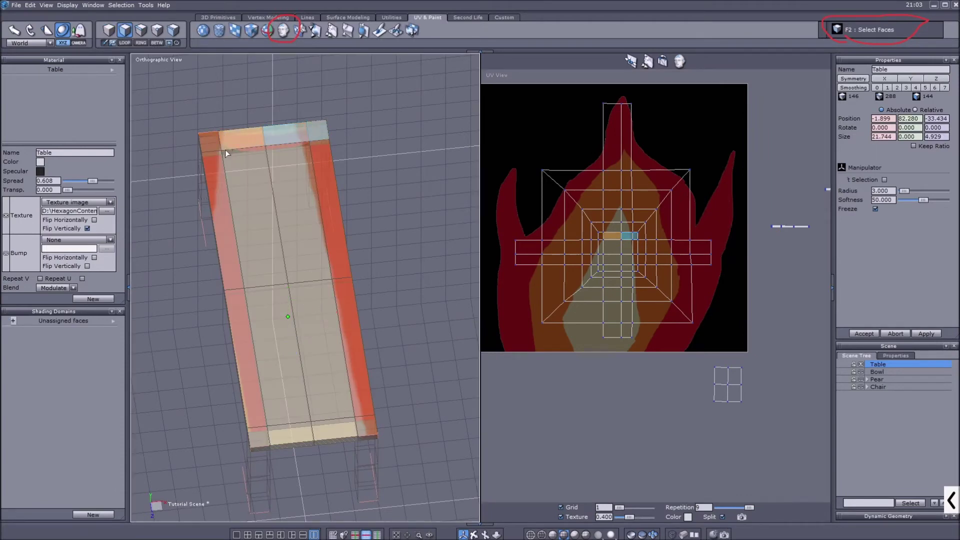
shift+click(269, 193)
shift+click(307, 182)
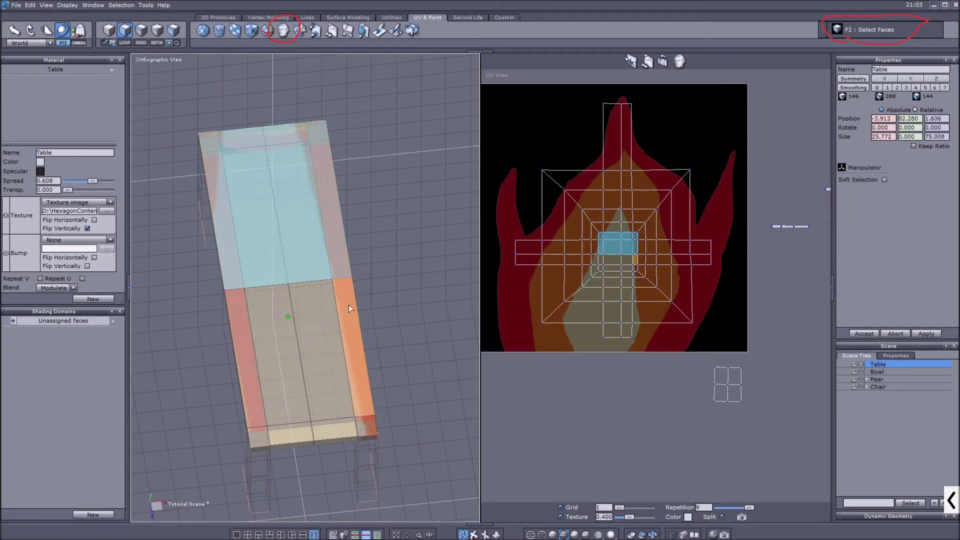
shift+click(320, 320)
shift+click(273, 335)
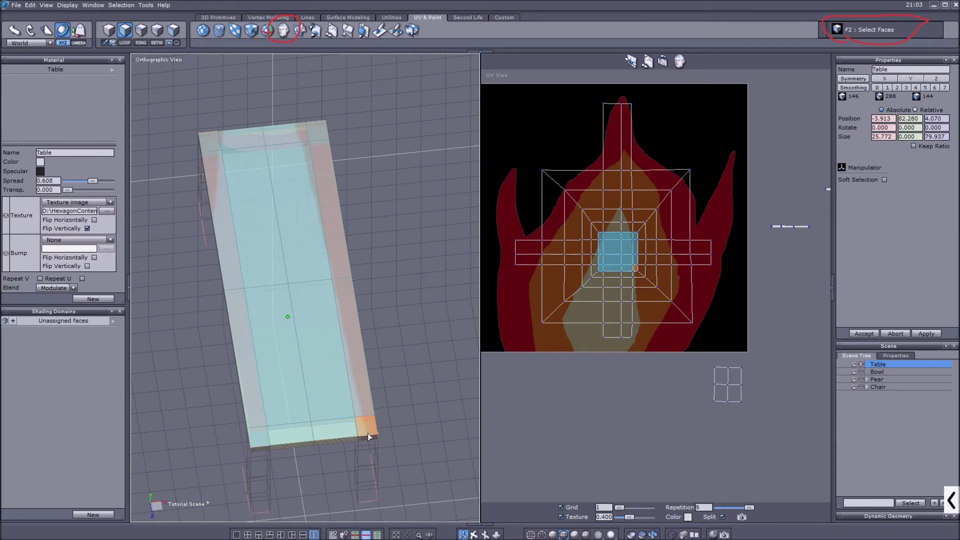
scroll(616, 251, up, 3)
scroll(617, 248, down, 1)
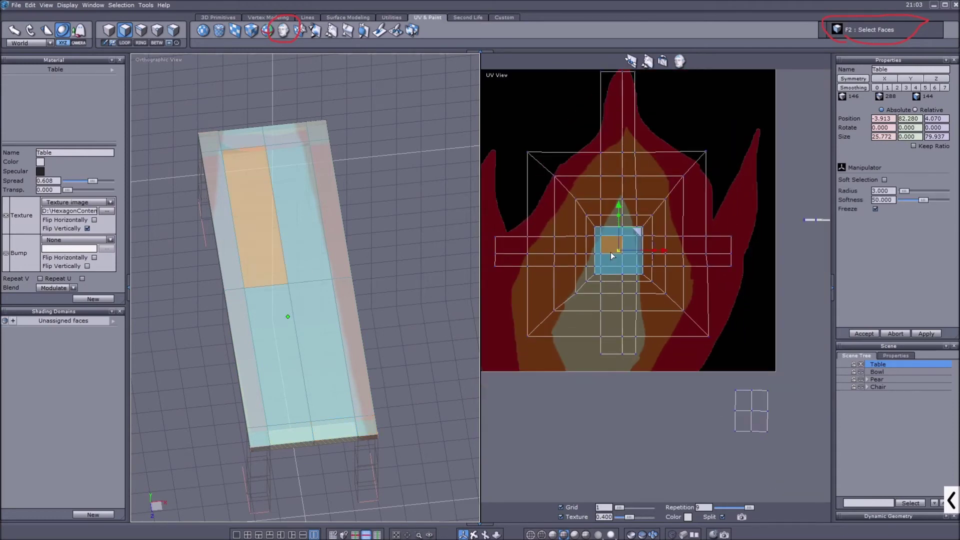
scroll(661, 258, down, 2)
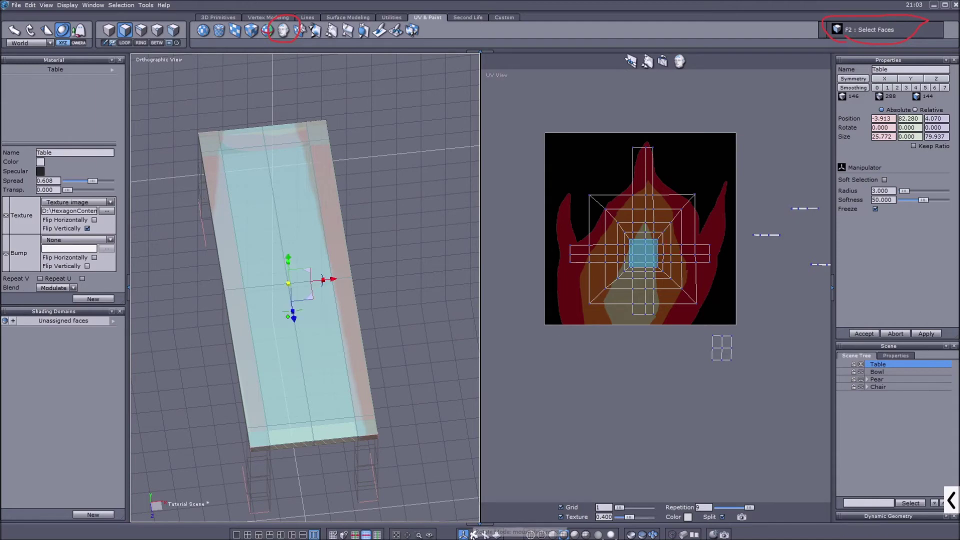
right_drag(322, 326, 320, 193)
right_drag(313, 237, 348, 314)
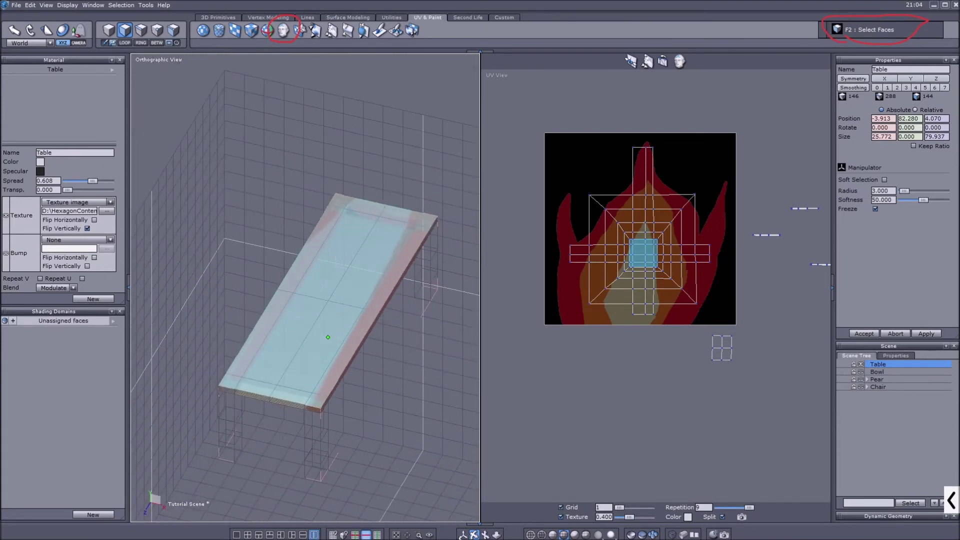
Pull the outer edges of the tabletop island's two side tabs inward to shorten the tabs.
scroll(662, 175, up, 3)
scroll(662, 176, down, 2)
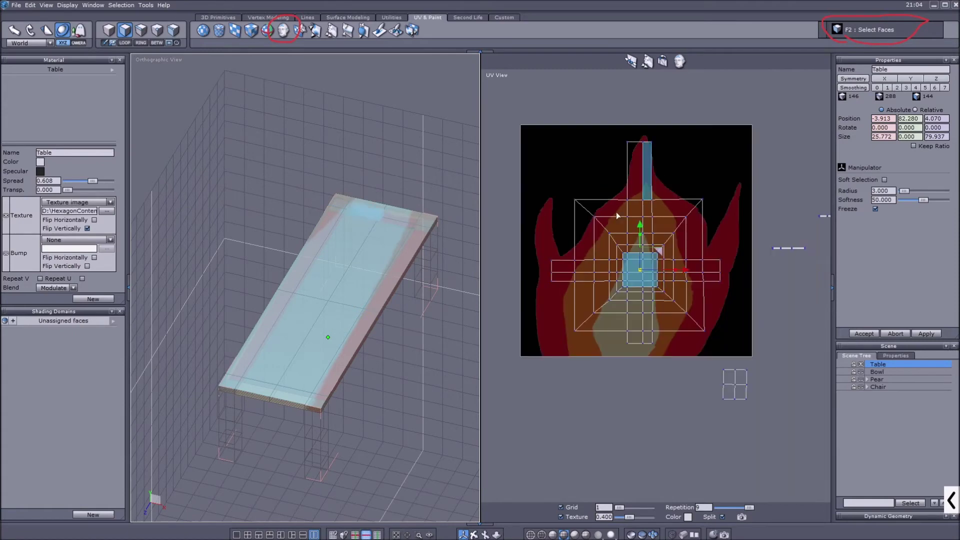
scroll(560, 252, up, 2)
key(F3)
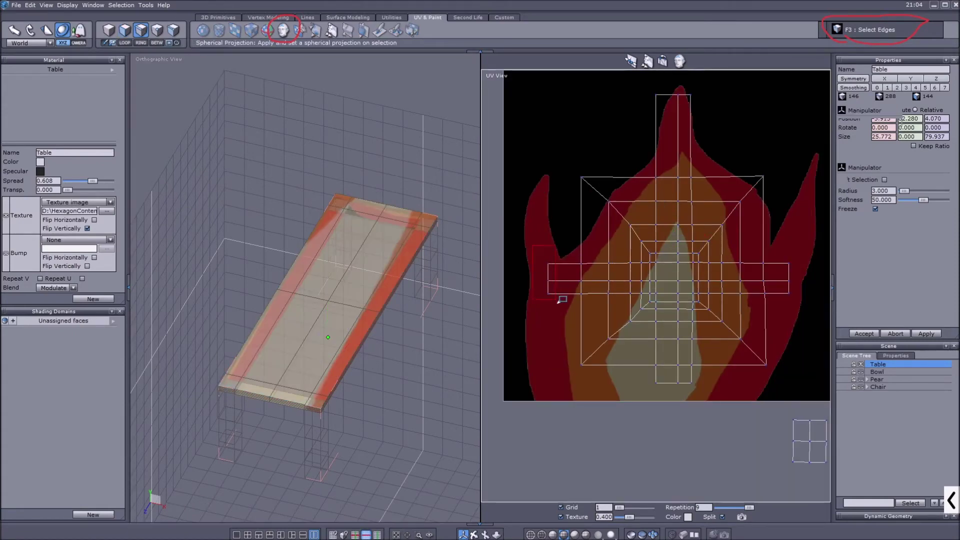
drag(559, 300, 559, 300)
scroll(563, 253, up, 3)
scroll(575, 270, down, 4)
drag(765, 245, 720, 303)
scroll(767, 265, up, 3)
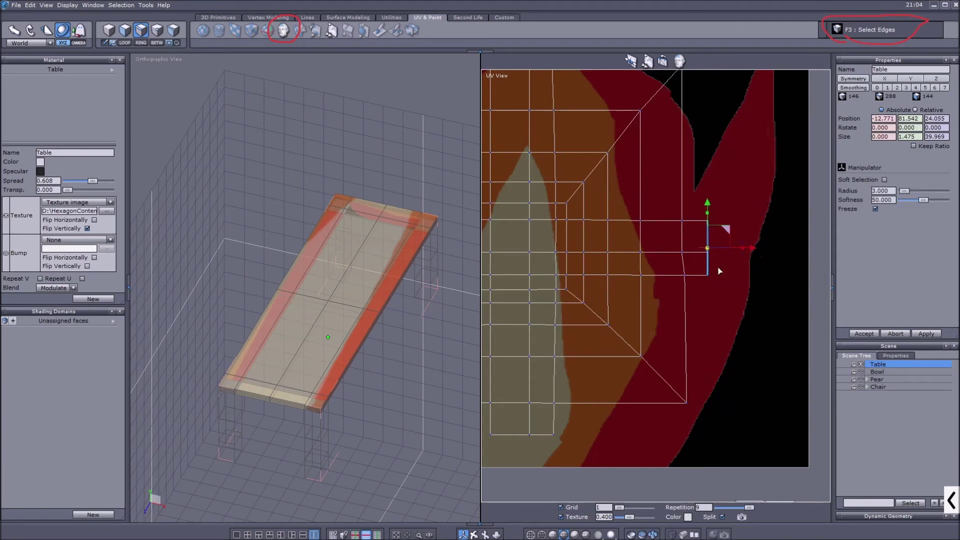
scroll(683, 210, down, 2)
Straighten the island's right outer edge column vertically and select the face of the right side tab.
drag(674, 113, 689, 341)
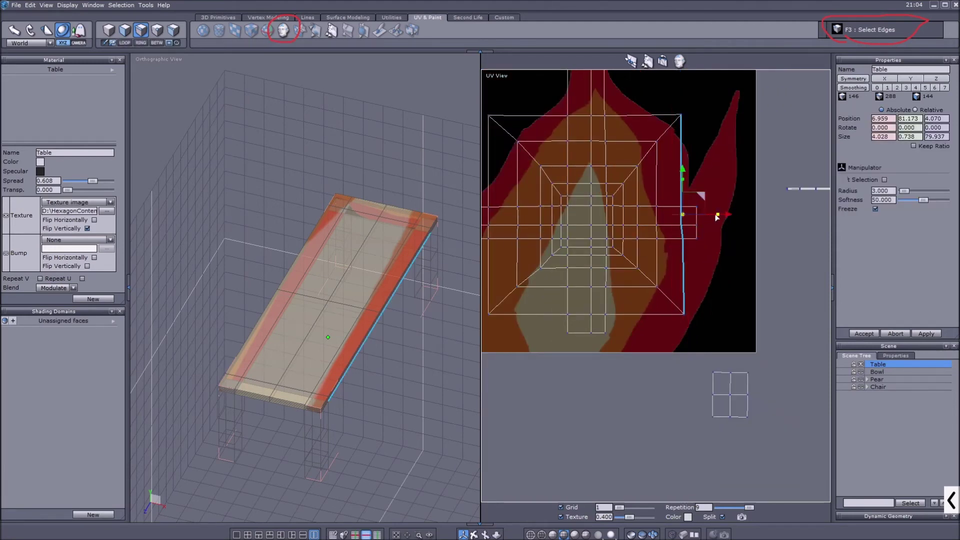
click(108, 31)
click(125, 31)
click(693, 235)
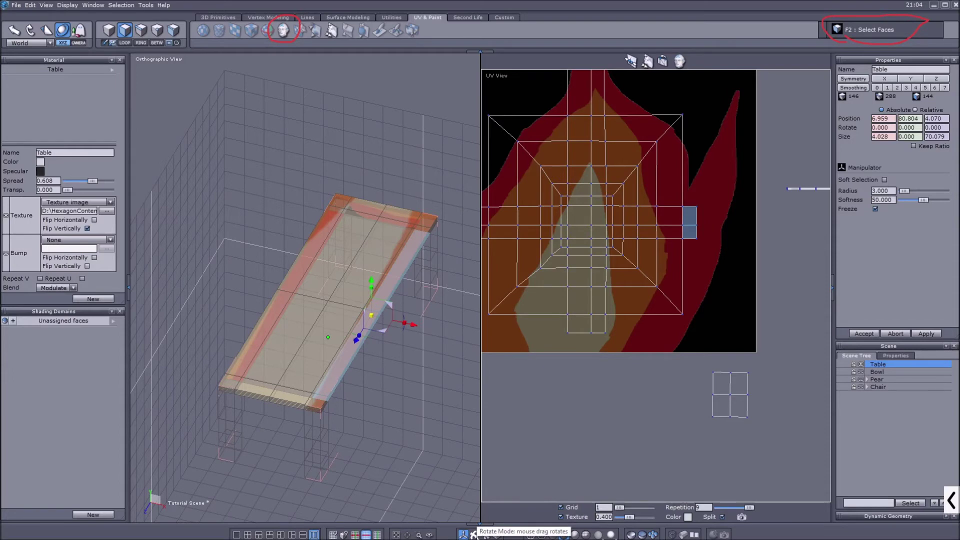
Shorten the island's upper tab by moving its end points down until it is about as long as the lower tab.
scroll(618, 249, down, 2)
middle_drag(492, 157, 510, 204)
key(F4)
drag(626, 126, 593, 130)
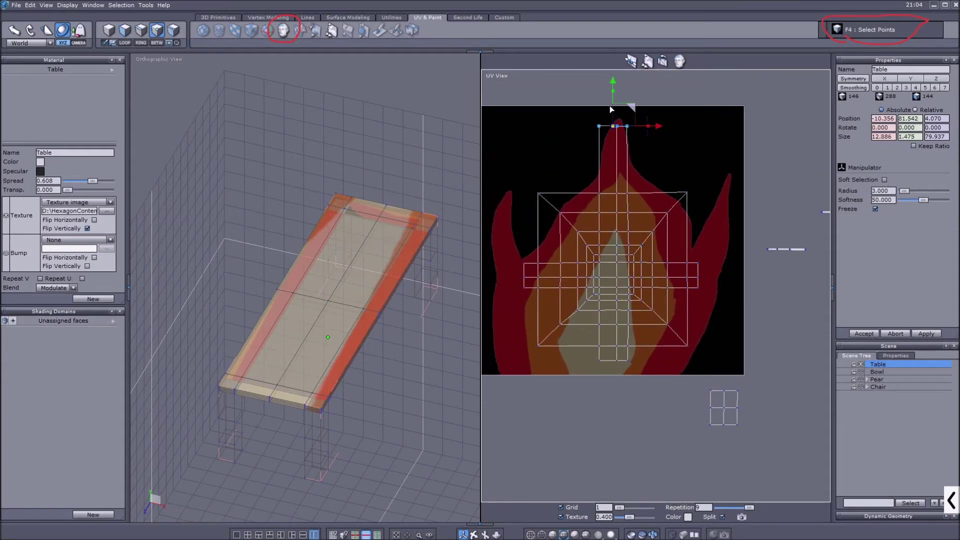
scroll(610, 107, up, 2)
drag(619, 93, 620, 166)
scroll(624, 390, up, 1)
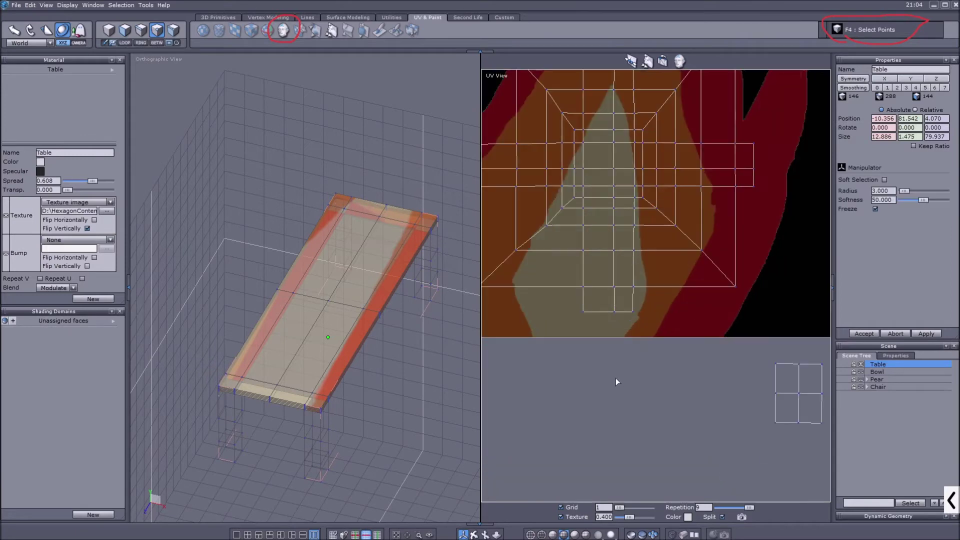
drag(574, 317, 643, 306)
scroll(606, 285, down, 2)
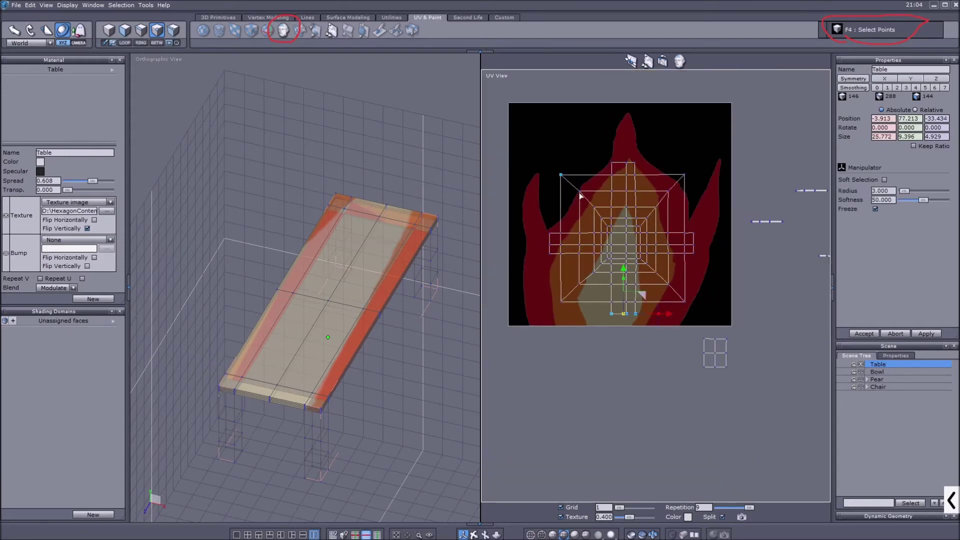
Try stretching the selected UV points vertically and shifting them up, and undo both changes.
key(ctrl+a)
drag(640, 221, 639, 203)
middle_drag(639, 204, 638, 220)
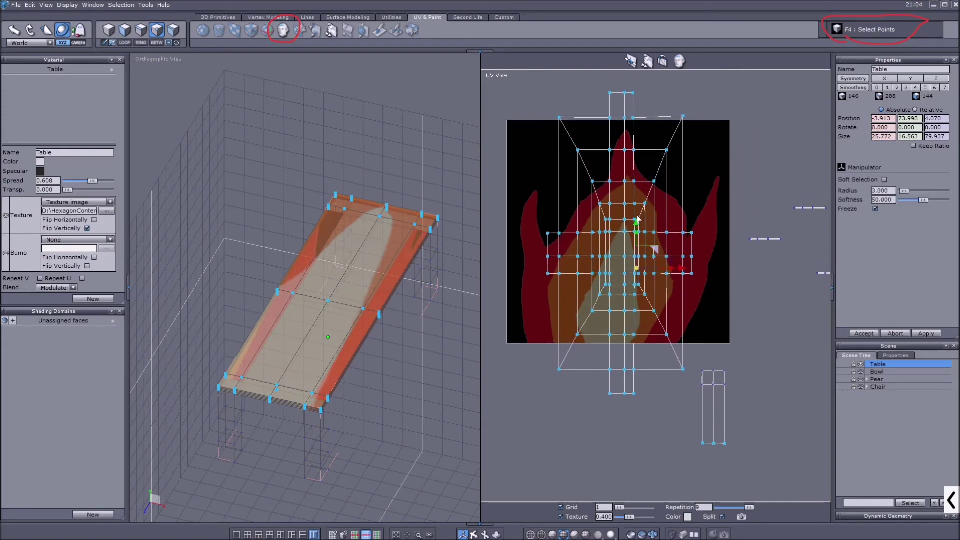
drag(638, 219, 640, 211)
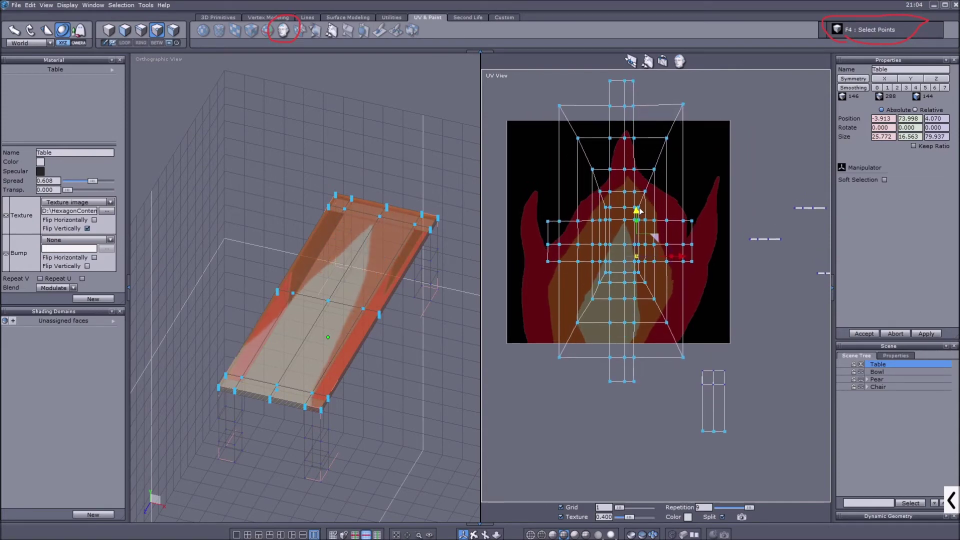
key(ctrl+z)
key(ctrl+z)
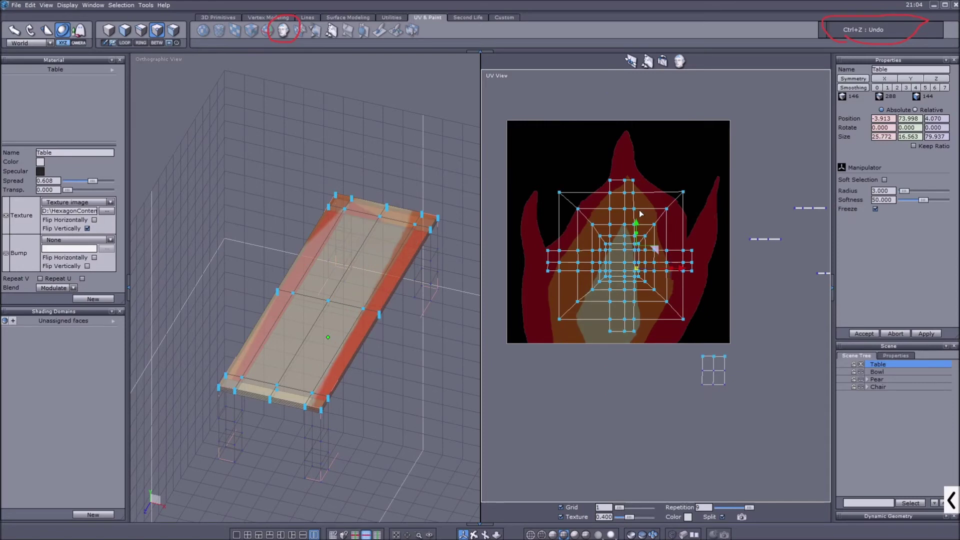
Select only the tabletop island's points, stretch them vertically to roughly the texture's height, and level the upper outer row.
drag(518, 167, 720, 343)
drag(629, 211, 629, 184)
drag(537, 104, 748, 126)
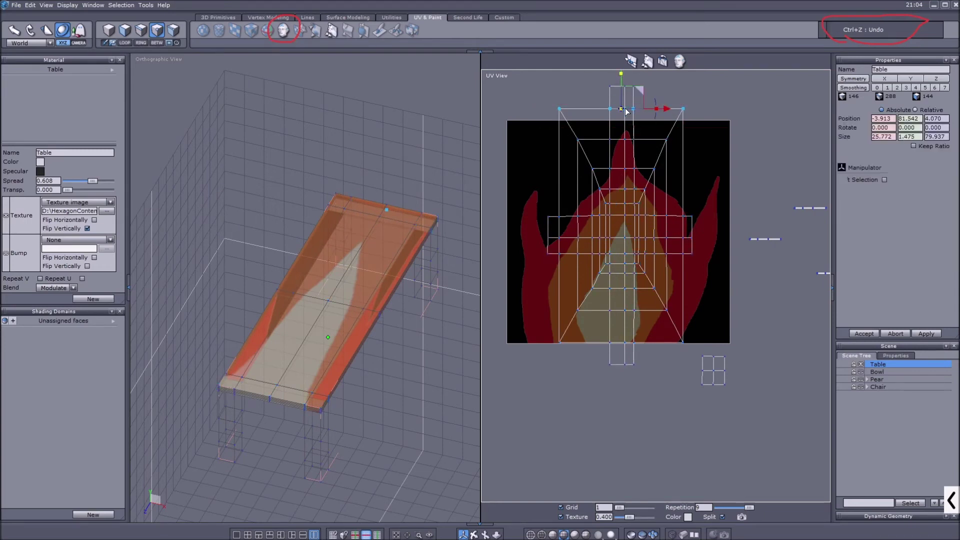
Shorten the stretched upper and lower tabs by moving their end points closer to the island.
scroll(620, 80, up, 2)
drag(596, 146, 633, 118)
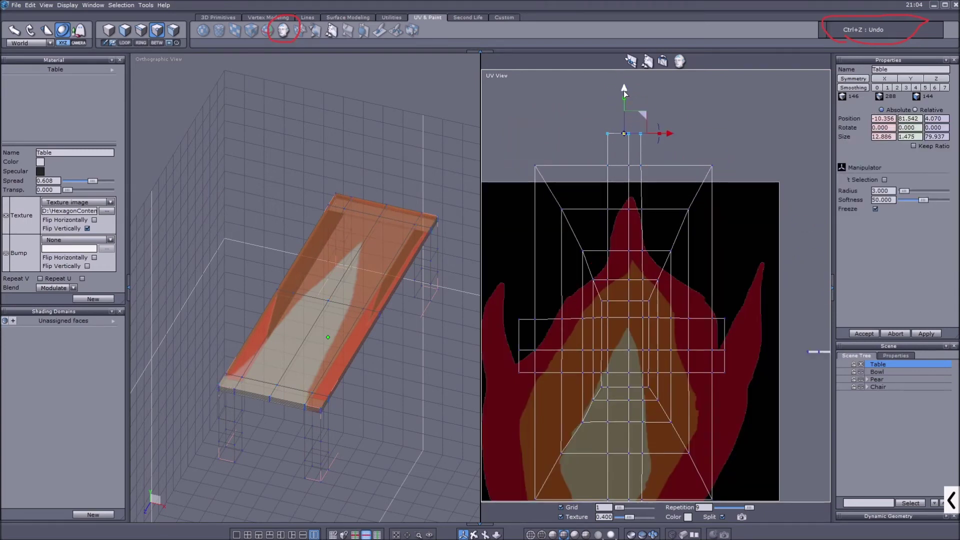
scroll(613, 359, down, 1)
drag(639, 420, 580, 429)
drag(668, 393, 602, 415)
drag(628, 346, 628, 336)
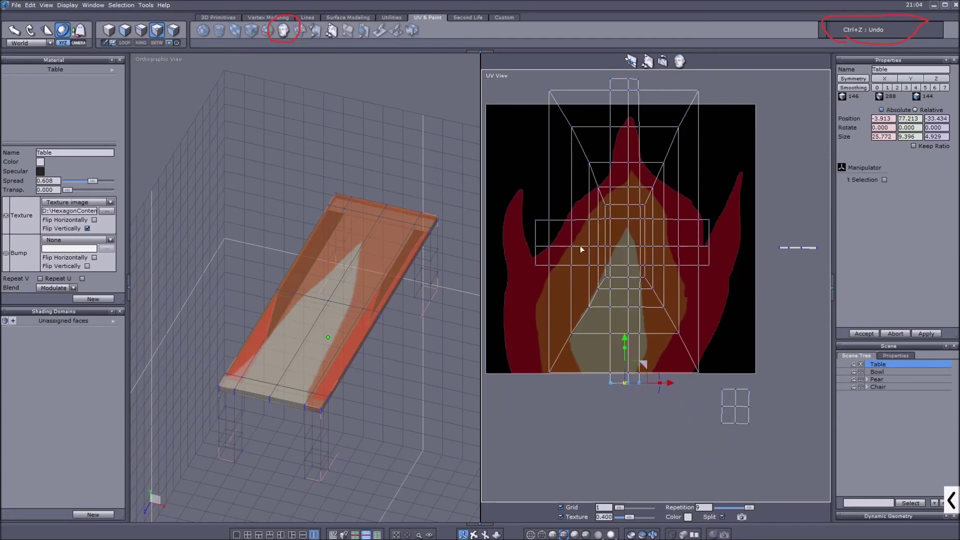
Select the points inside the outer border and scale them outward ring by ring toward the border.
drag(587, 168, 696, 337)
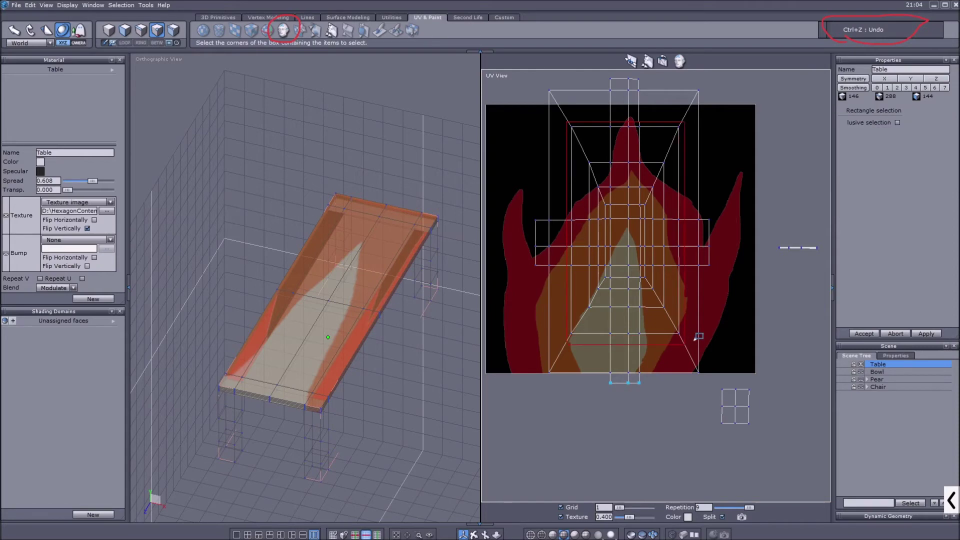
scroll(392, 300, up, 5)
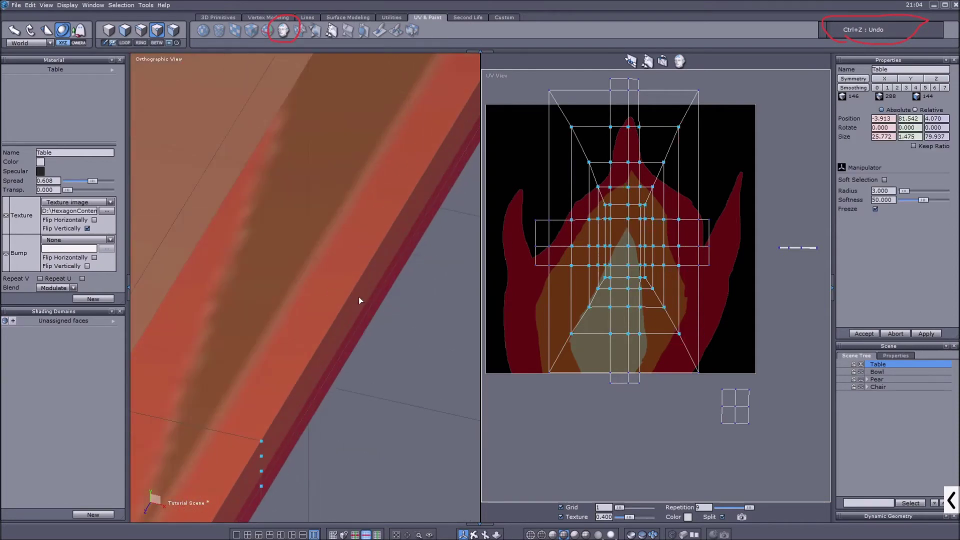
scroll(395, 300, down, 5)
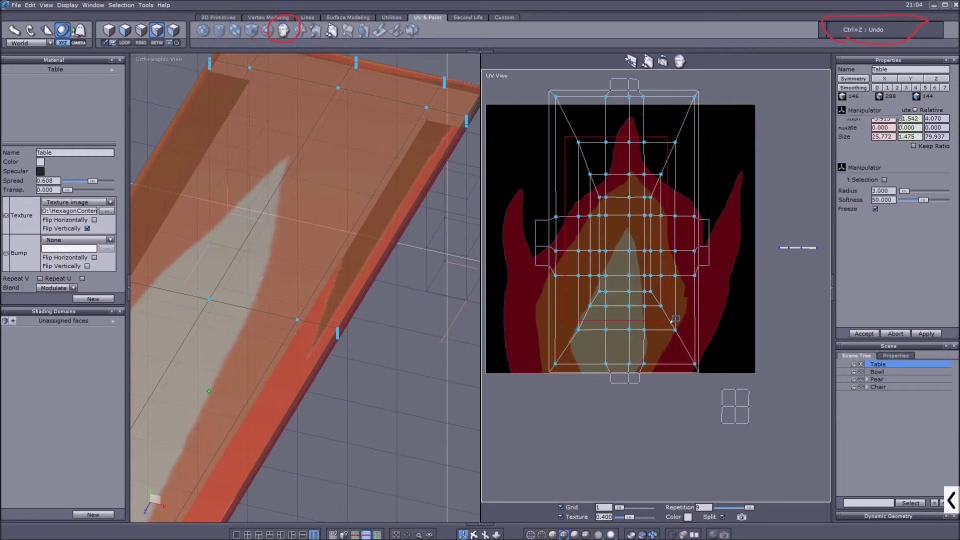
drag(566, 139, 684, 339)
drag(627, 237, 666, 247)
drag(629, 206, 633, 202)
Select the remaining inner rings of points, enlarge them, and stretch them vertically toward the island's upper and lower borders.
key(space)
drag(568, 146, 667, 299)
drag(685, 338, 685, 338)
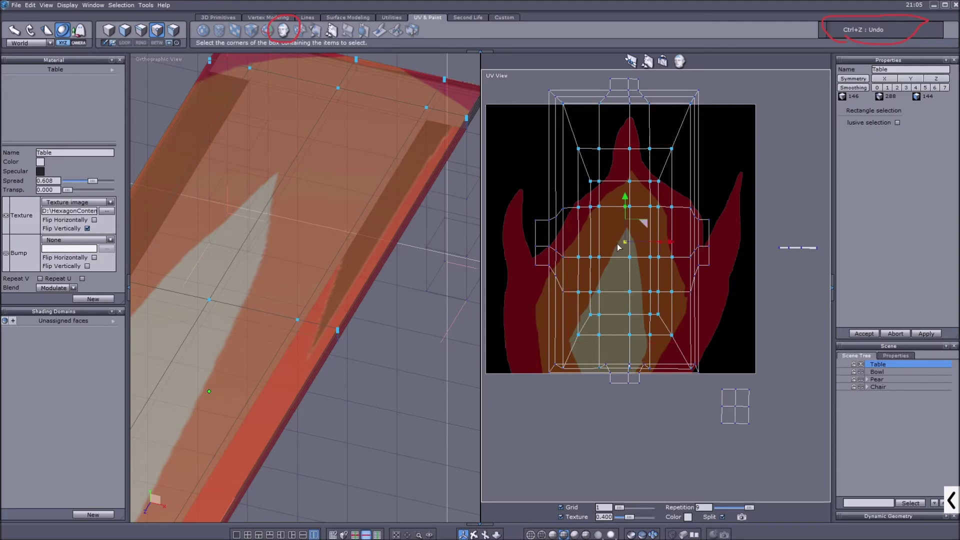
drag(625, 242, 646, 249)
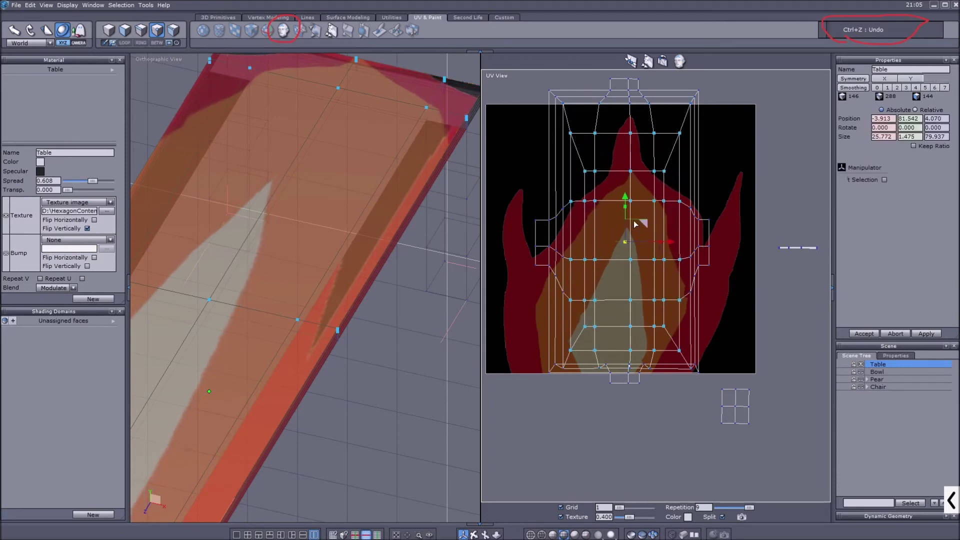
drag(625, 203, 630, 203)
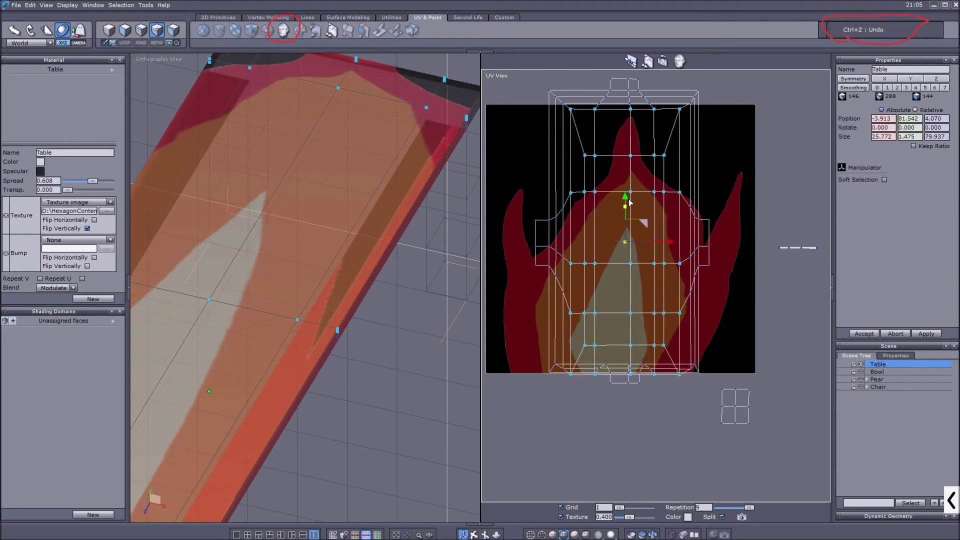
Select the two faces of the island's lower tab and move them down, clear of the crowded lower rows.
scroll(614, 110, up, 2)
key(F3)
scroll(620, 145, down, 3)
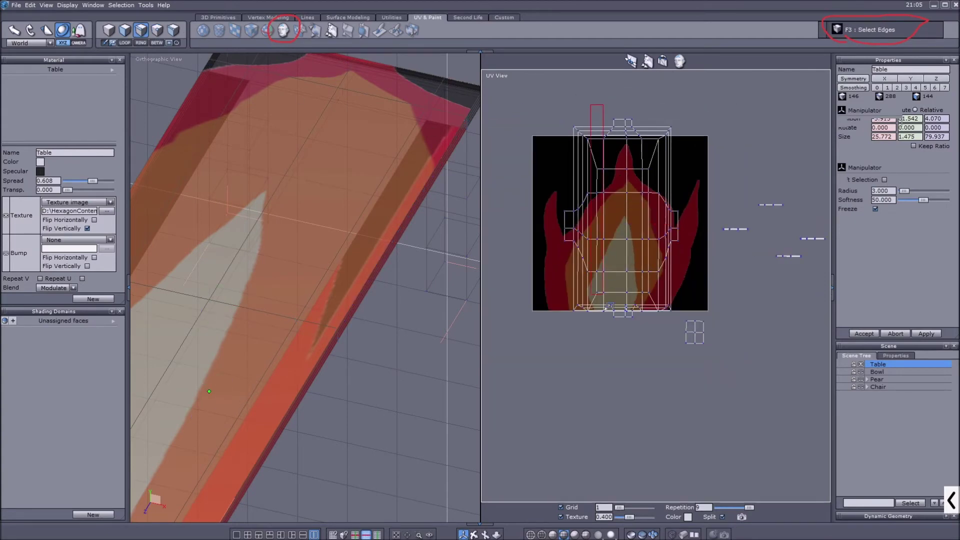
drag(603, 138, 620, 368)
scroll(617, 321, up, 5)
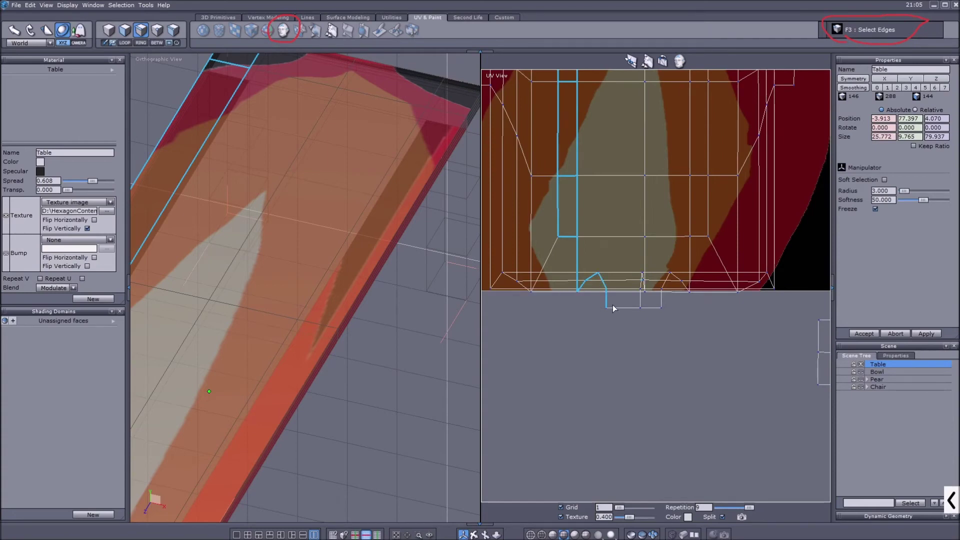
scroll(614, 309, up, 3)
key(F2)
click(645, 304)
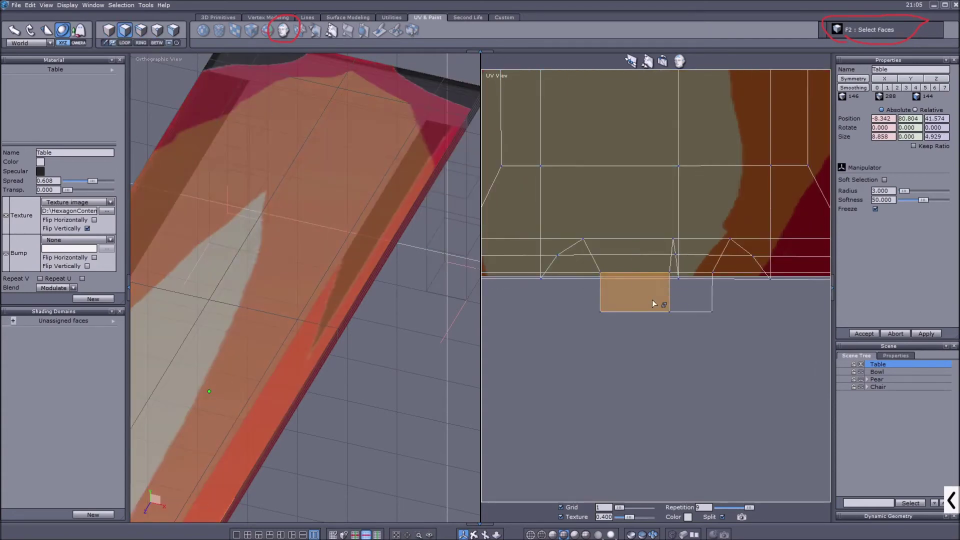
shift+click(683, 307)
drag(656, 248, 656, 300)
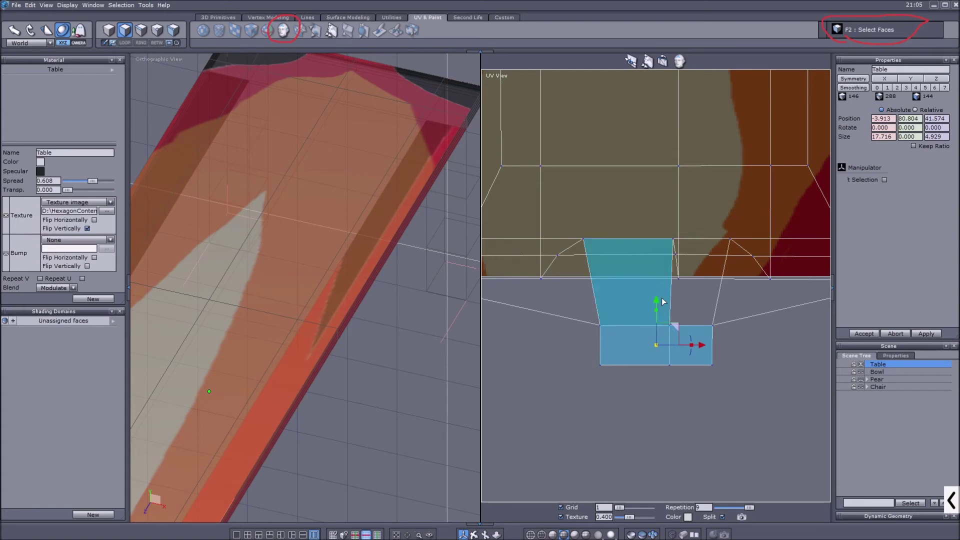
Select the three points of the row directly above the lower tab and move them down close to the tab.
key(F4)
click(581, 241)
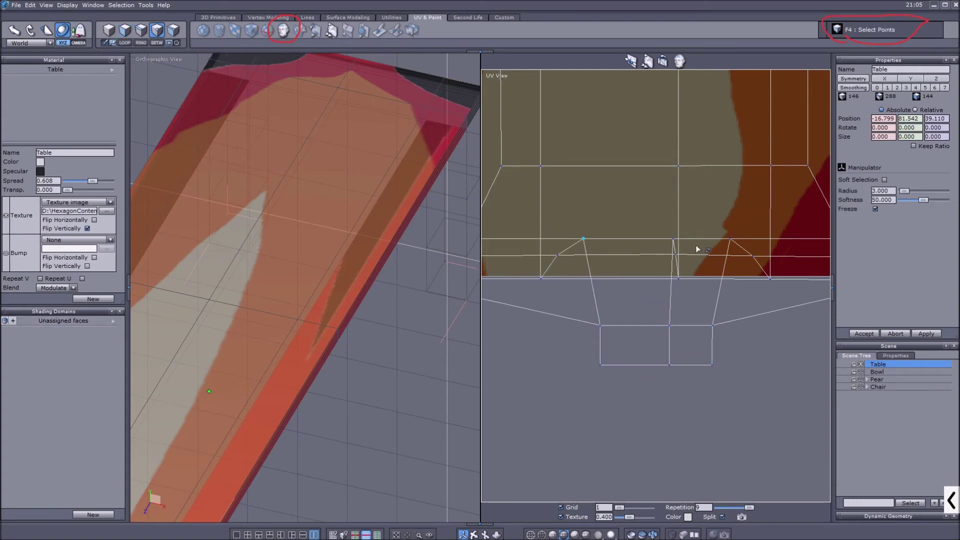
drag(657, 194, 658, 242)
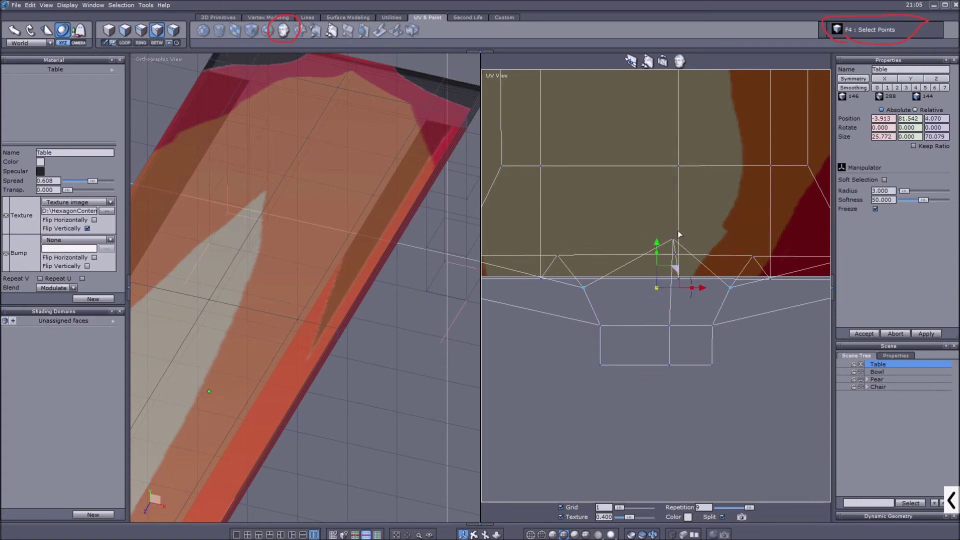
key(ctrl+z)
drag(661, 207, 661, 263)
Move the lower corner points of the island's outer rings down so they line up with the lowered rows.
click(558, 255)
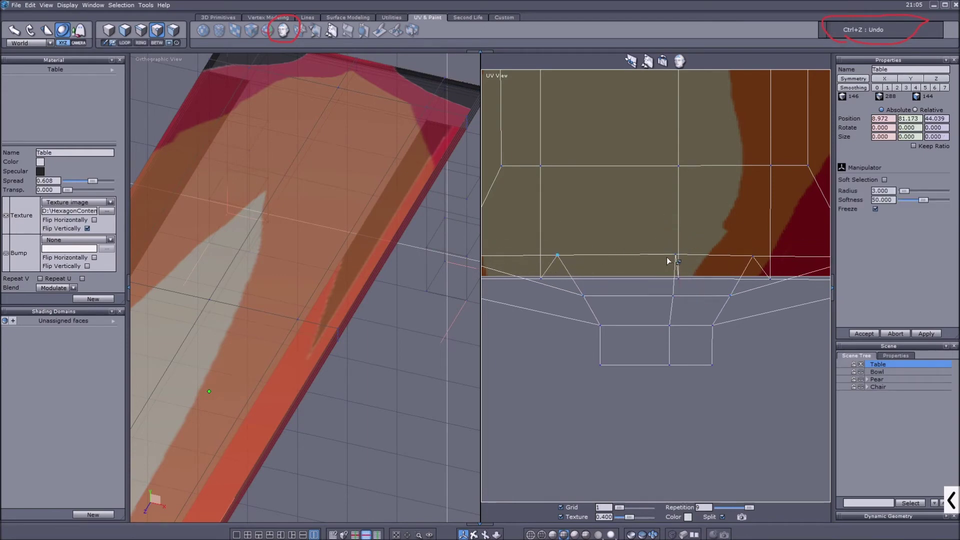
click(542, 278)
scroll(668, 266, down, 2)
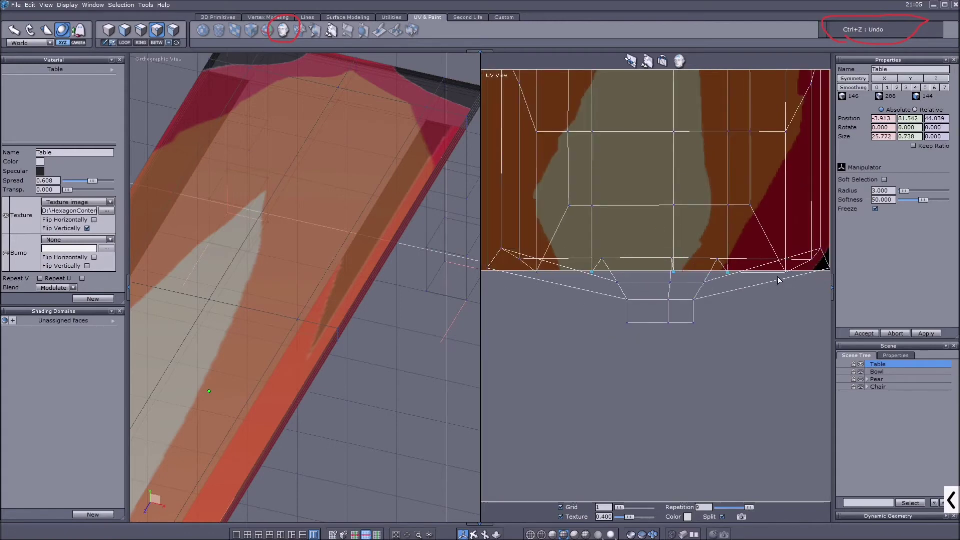
scroll(782, 281, down, 1)
click(810, 255)
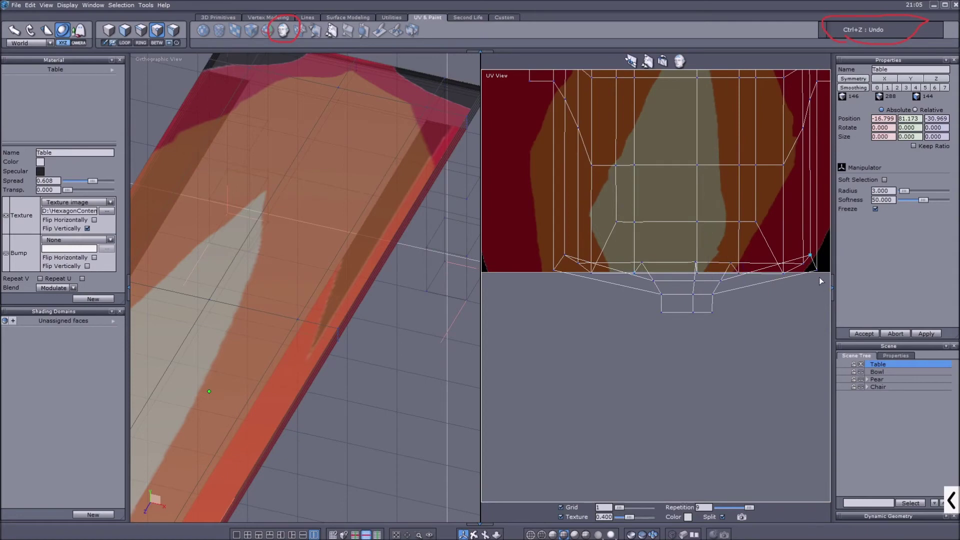
drag(686, 218, 693, 245)
Select the points of the inner ring's lower row and raise the row above the neighbouring outer rows.
scroll(611, 267, up, 2)
middle_drag(611, 267, 560, 279)
click(556, 281)
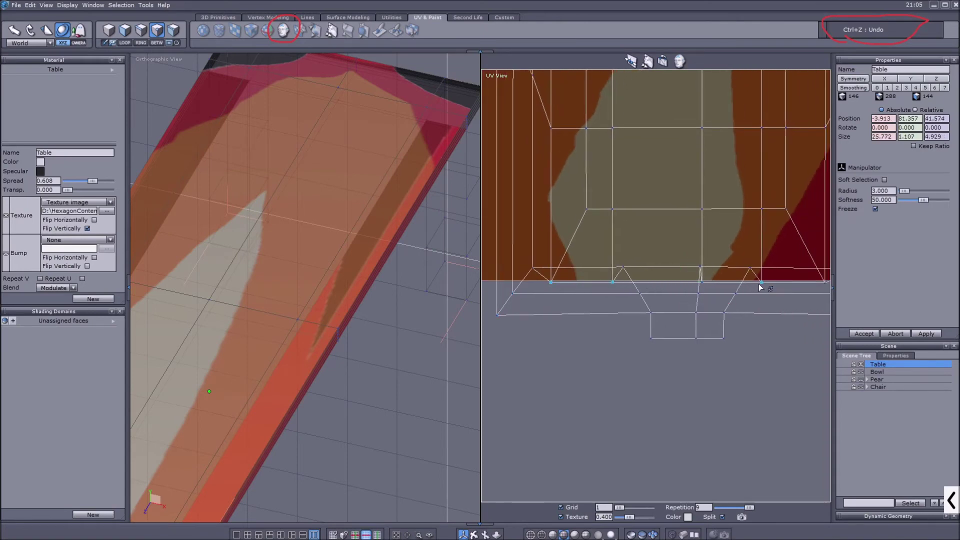
shift+click(694, 283)
middle_drag(694, 283, 645, 290)
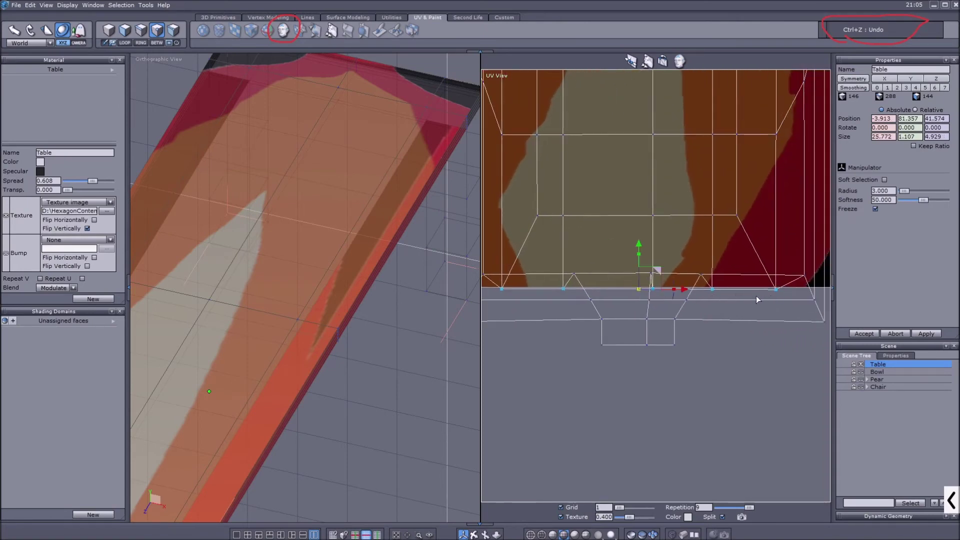
scroll(658, 238, down, 2)
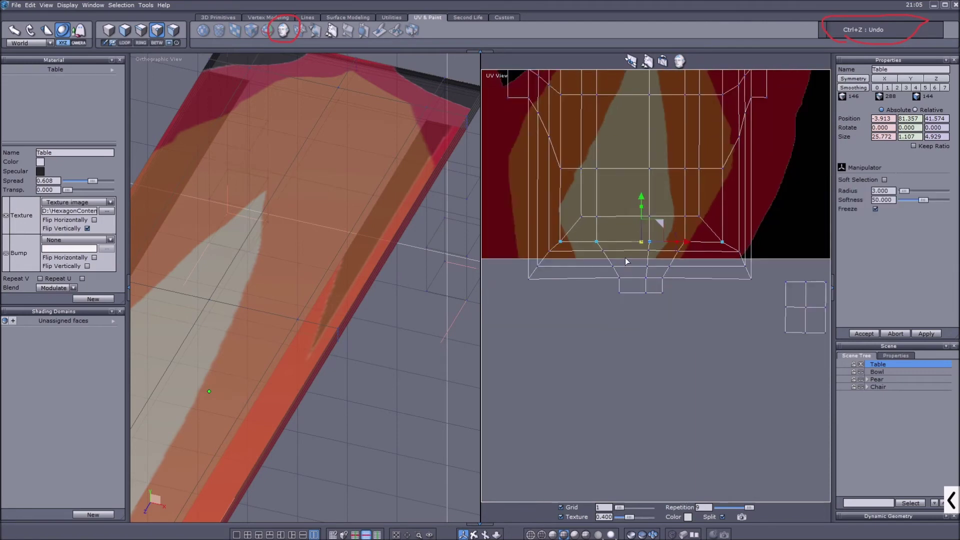
scroll(623, 300, down, 3)
middle_drag(619, 309, 610, 319)
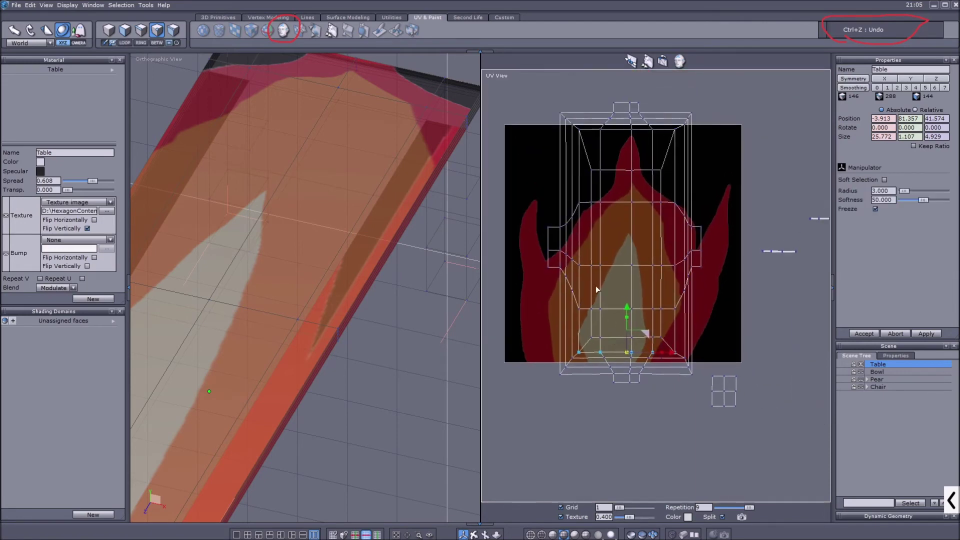
Align the bent point columns on both sides of the center line into straight verticals running through both tabs.
drag(591, 90, 623, 425)
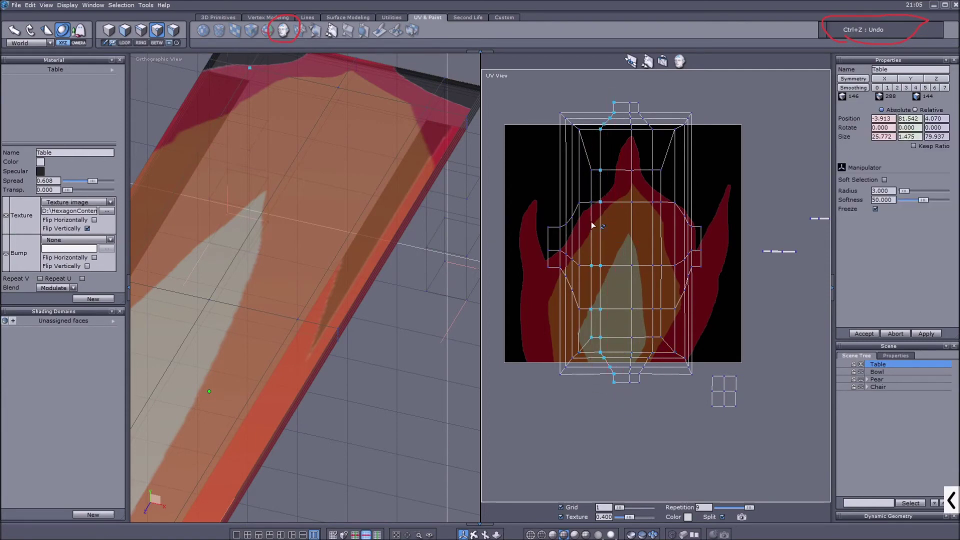
drag(634, 243, 612, 249)
drag(634, 98, 656, 395)
mouse_move(681, 244)
mouse_down()
mouse_move(650, 245)
mouse_move(697, 245)
mouse_up()
click(682, 245)
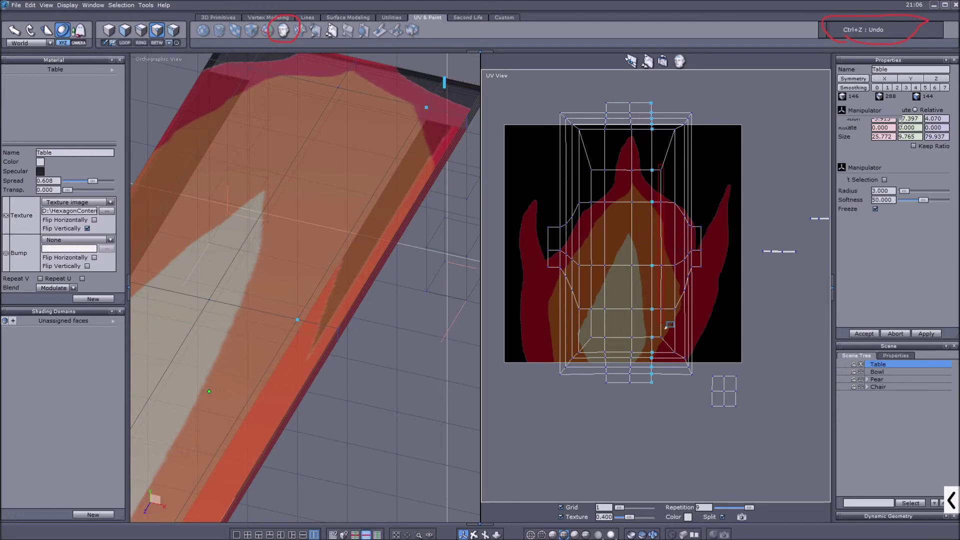
Shift the inner ring's right point column slightly outward, then flatten the bent middle row and raise it between the side tabs.
click(697, 256)
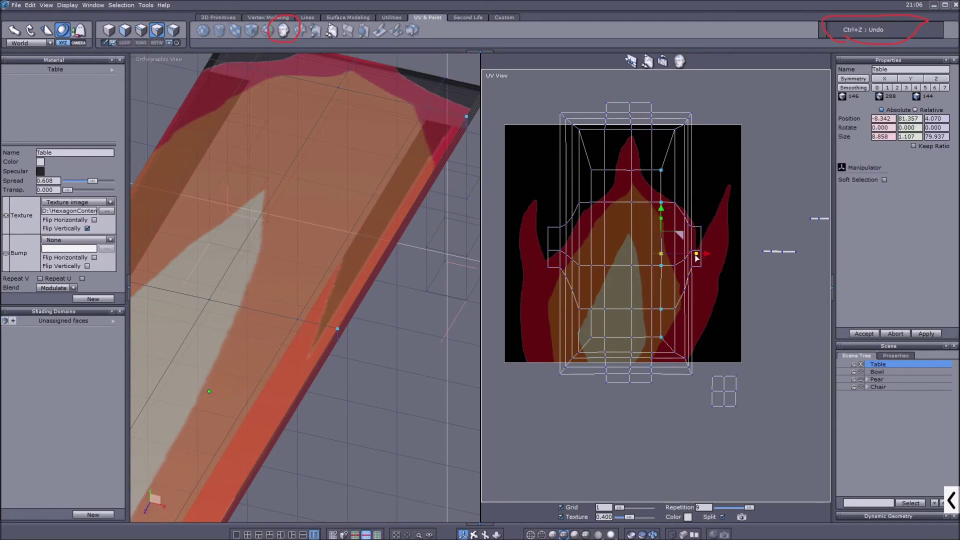
drag(705, 253, 709, 253)
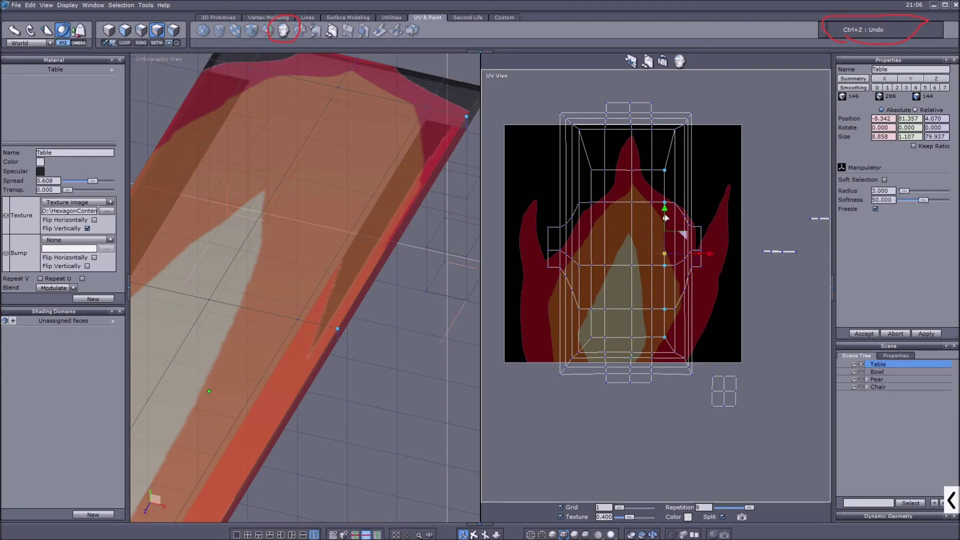
drag(537, 243, 740, 265)
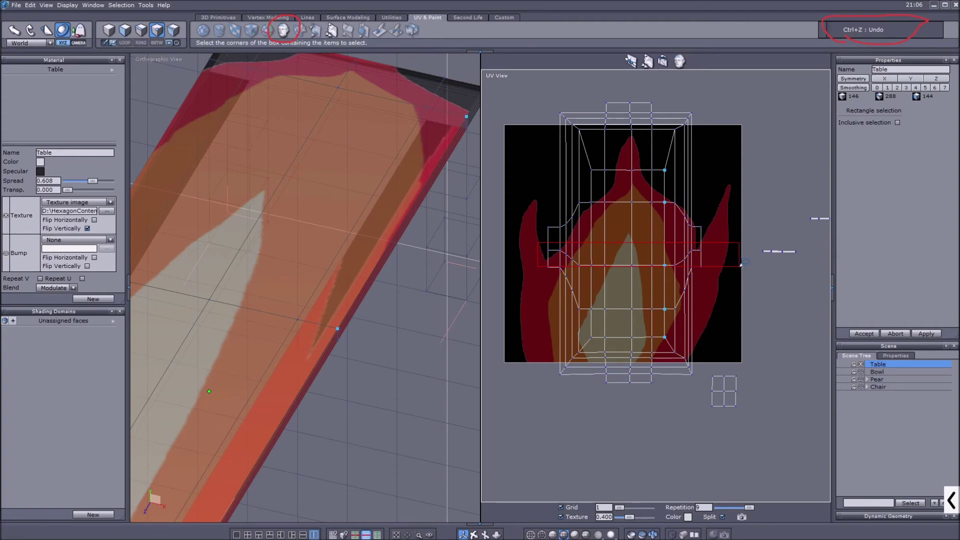
drag(743, 264, 743, 265)
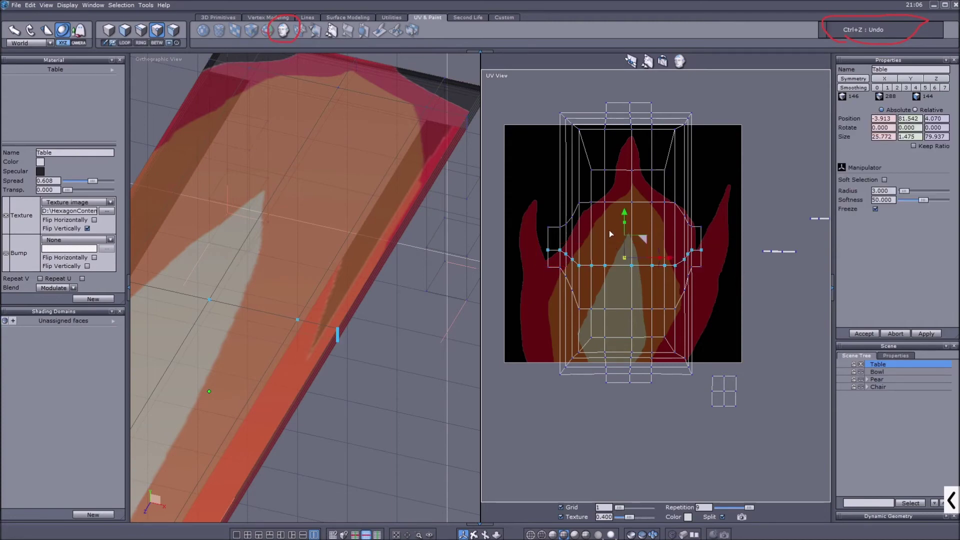
drag(623, 226, 626, 221)
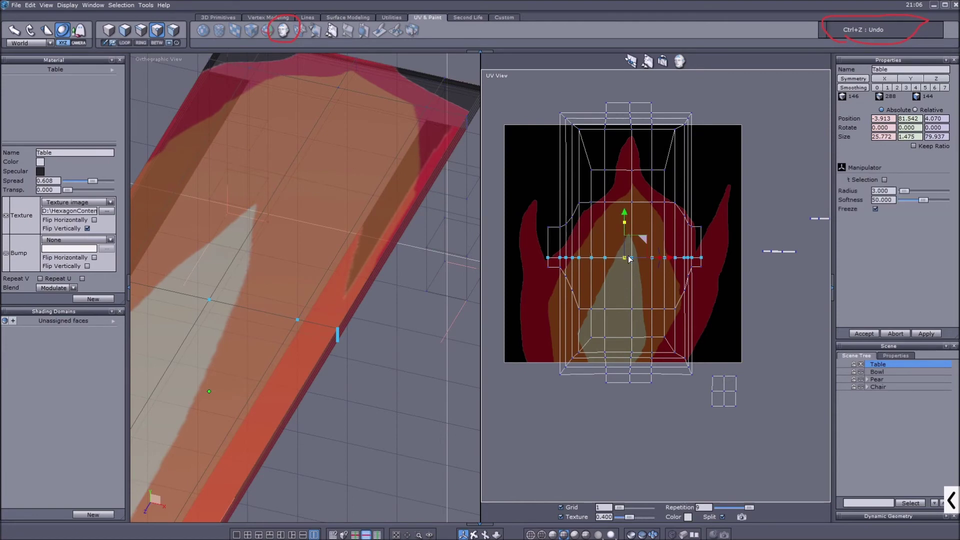
drag(623, 220, 625, 211)
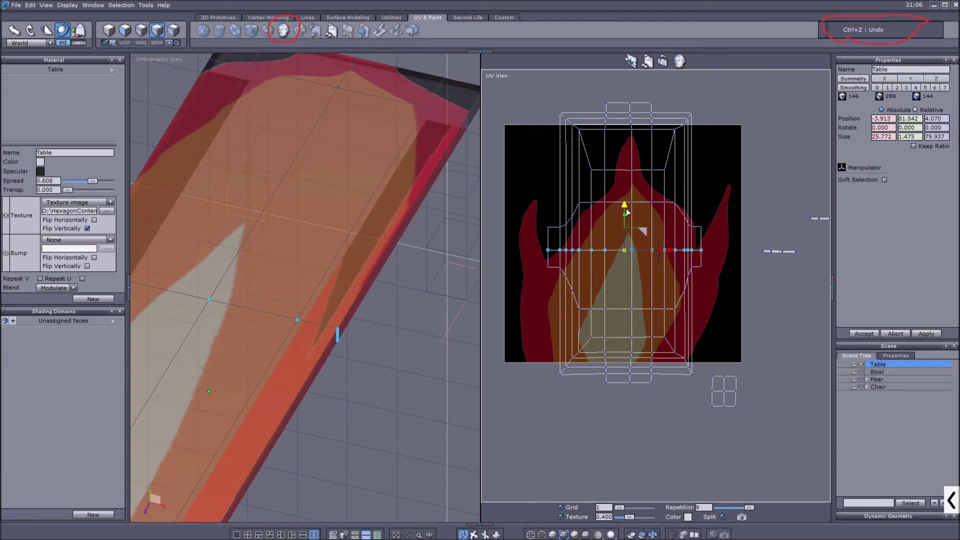
Select all the flat inner faces of the tabletop island and stretch them vertically toward the surrounding rings.
drag(500, 98, 715, 398)
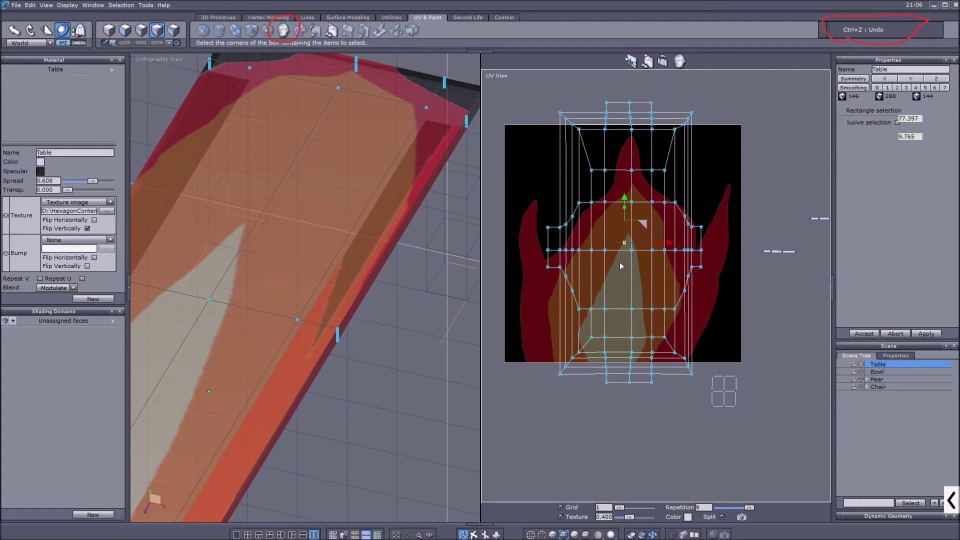
key(F2)
scroll(305, 250, down, 5)
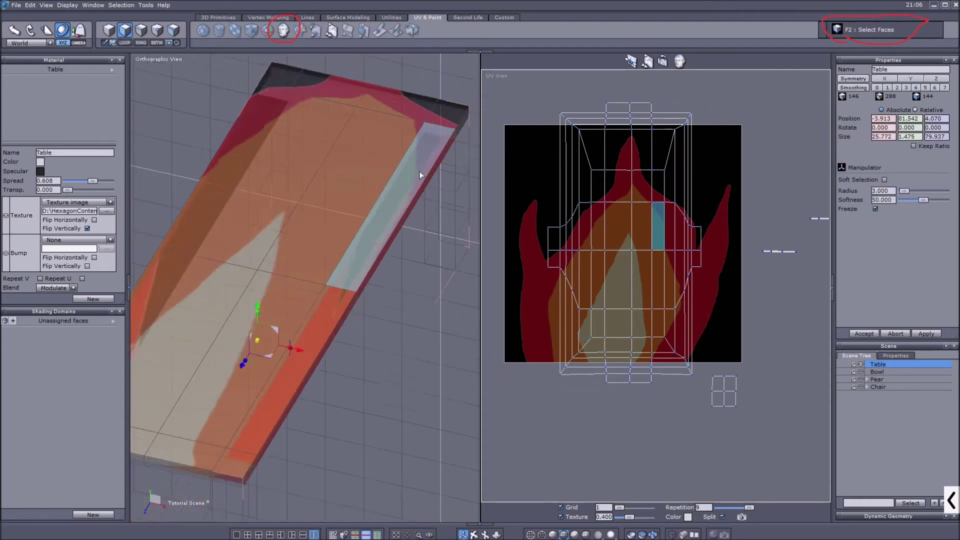
click(338, 116)
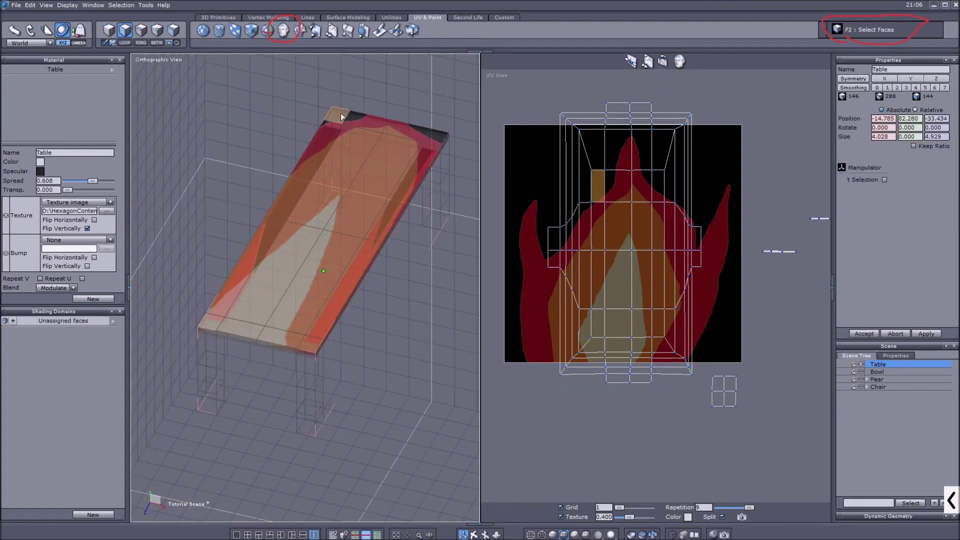
shift+click(619, 193)
shift+click(646, 188)
shift+click(657, 190)
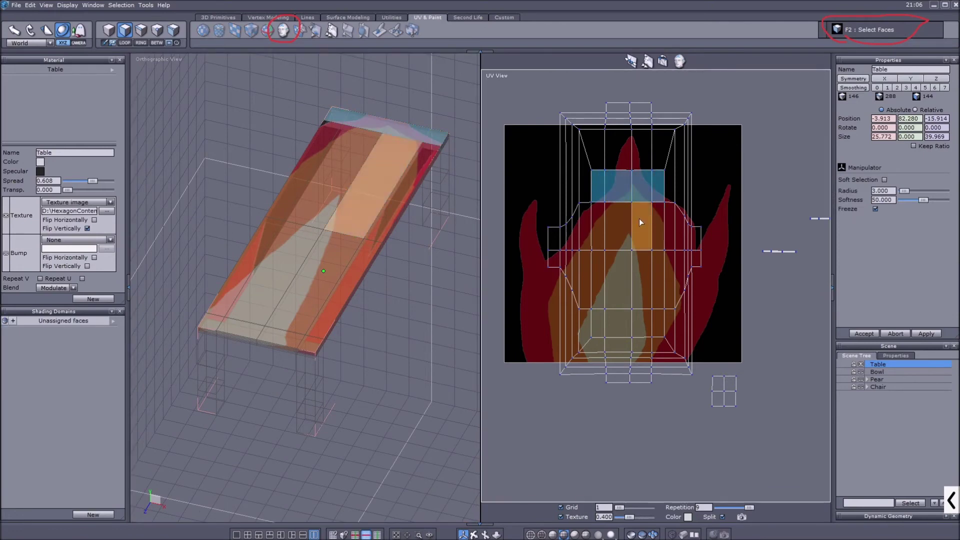
shift+click(649, 218)
shift+click(601, 220)
shift+click(614, 259)
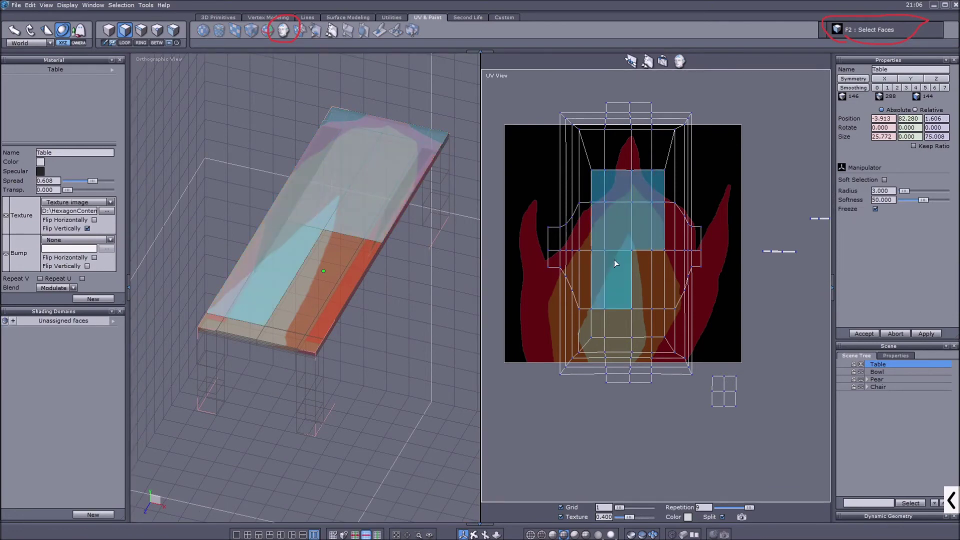
shift+click(652, 268)
shift+click(658, 320)
shift+click(615, 321)
click(621, 216)
key(ctrl+z)
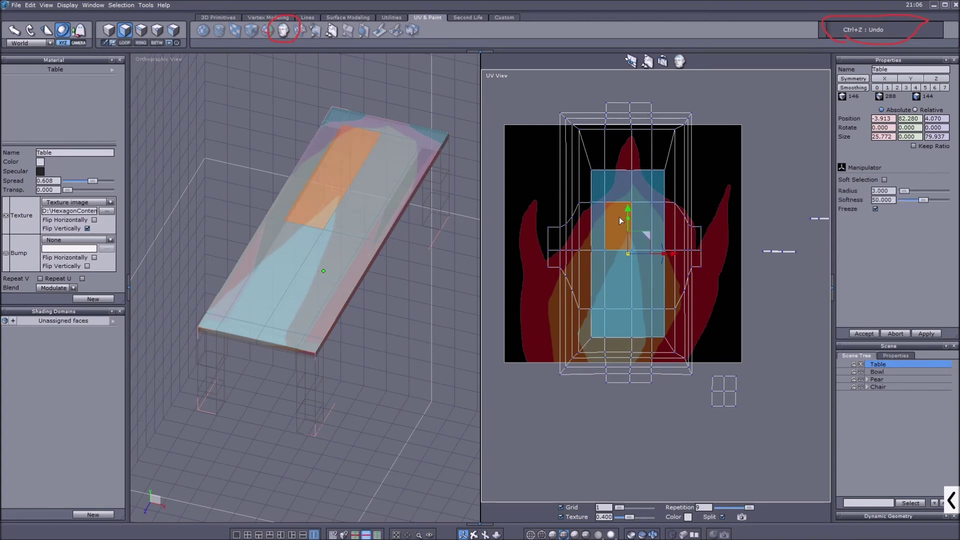
drag(628, 221, 628, 200)
Select the points of the island's bent middle row and flatten them into one straight horizontal line.
key(F4)
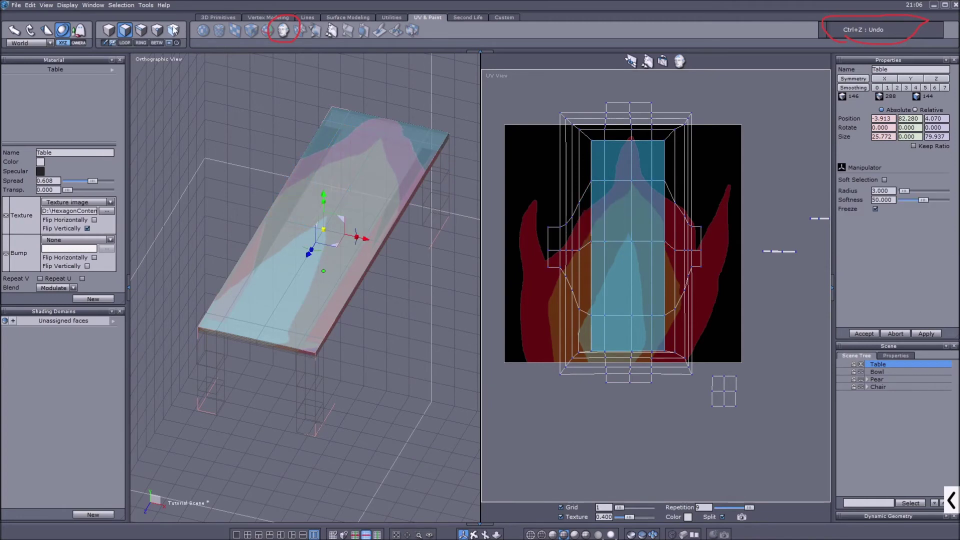
drag(528, 234, 750, 260)
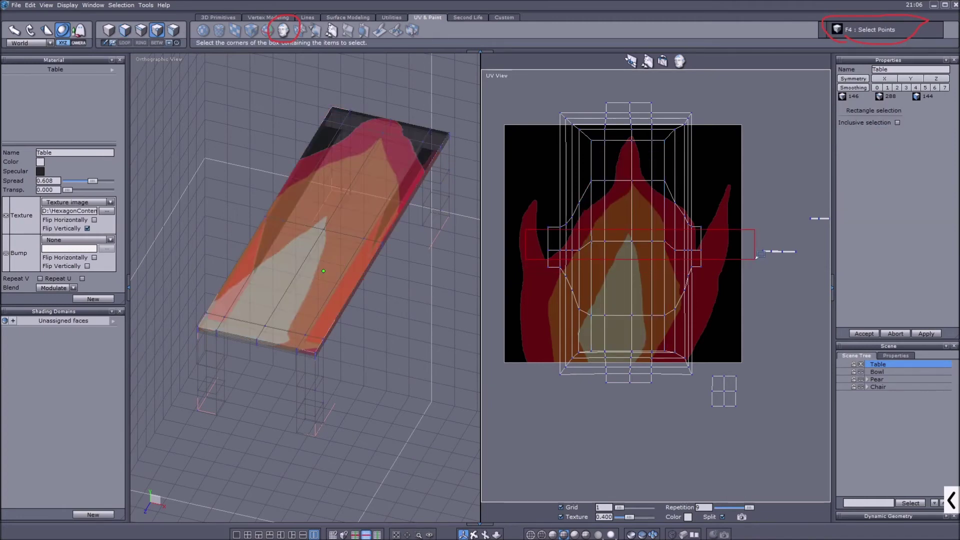
drag(625, 213, 625, 208)
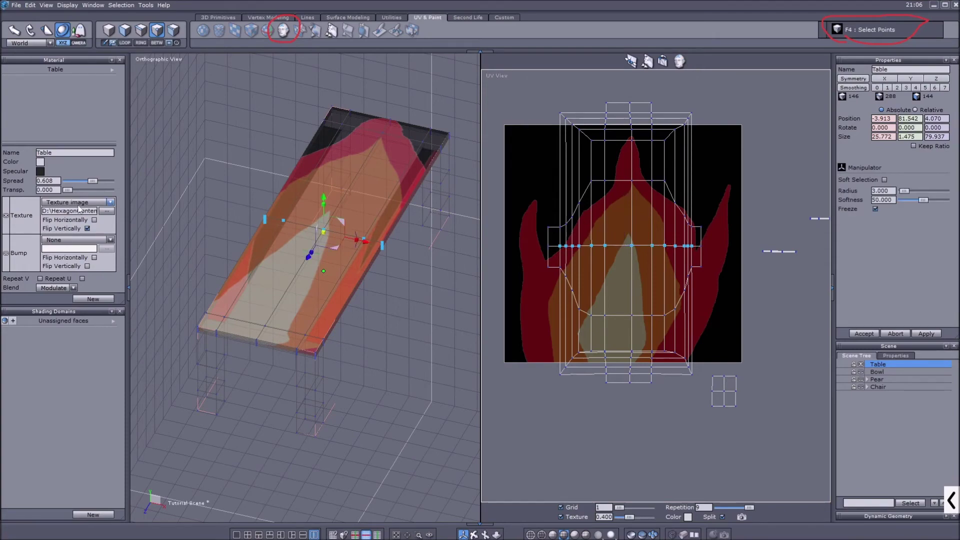
Replace the table's texture image with cake90.png from the Cake folder and check it in object selection mode.
click(100, 211)
double_click(341, 204)
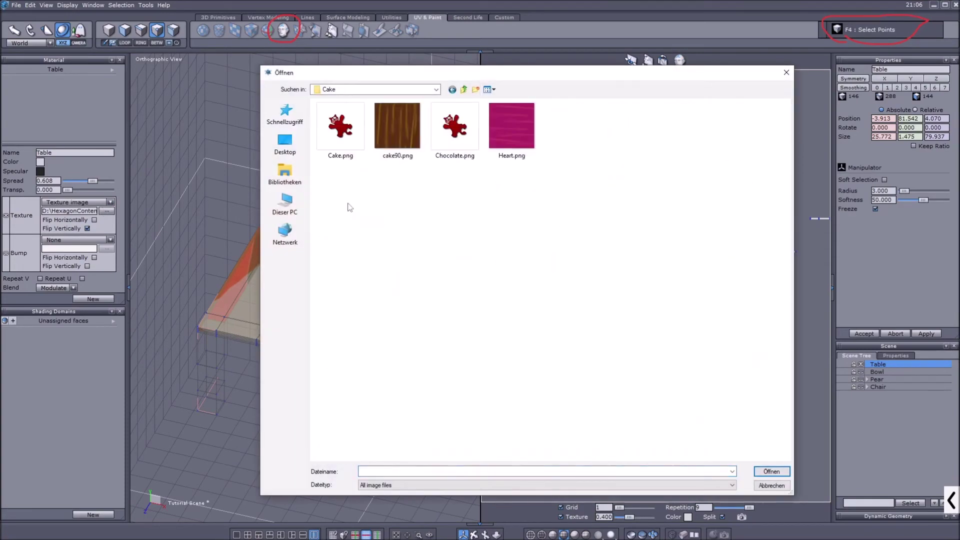
click(397, 127)
click(767, 472)
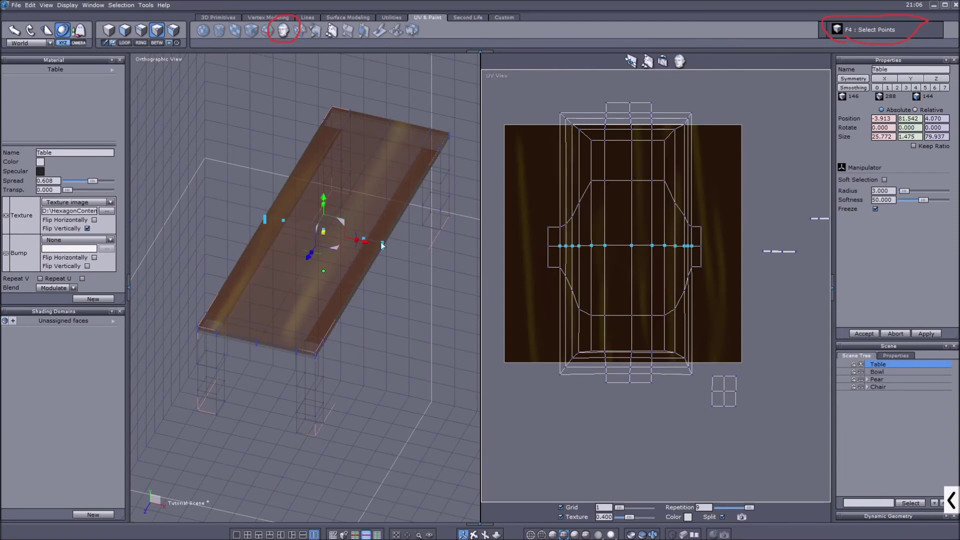
click(114, 34)
scroll(313, 172, up, 5)
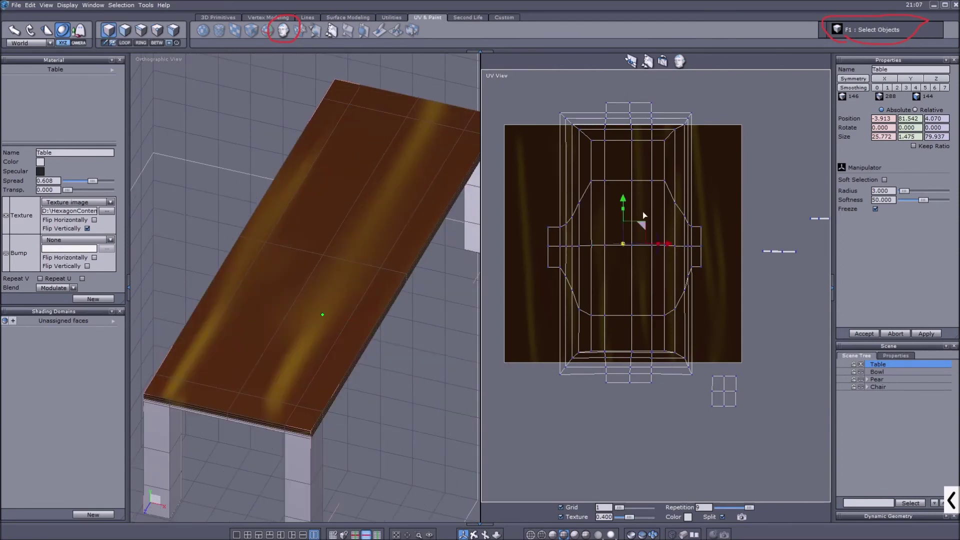
Select the whole tabletop island, fit it into the right half of the wood texture, and turn off the texture's vertical flip.
middle_drag(628, 211, 632, 222)
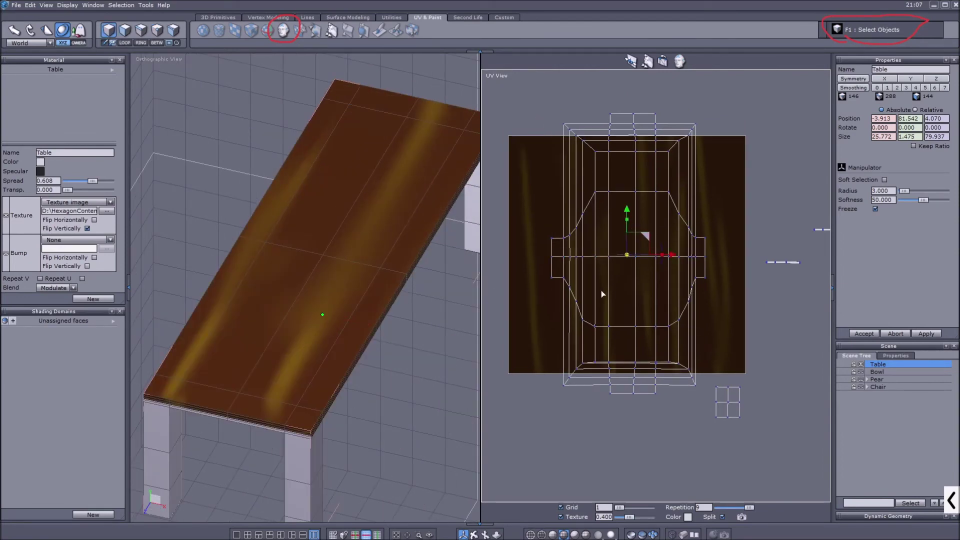
key(F4)
drag(514, 102, 714, 404)
drag(629, 254, 699, 237)
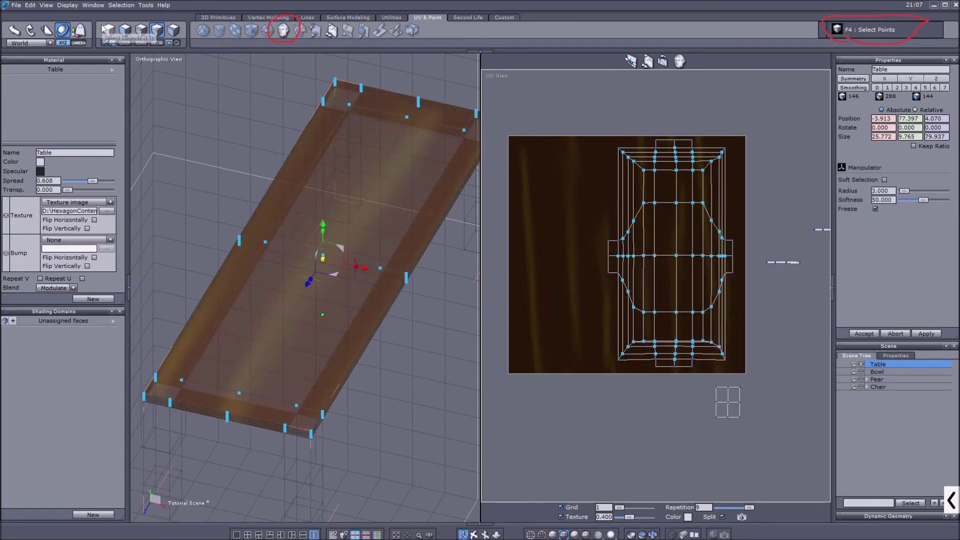
key(F1)
middle_drag(355, 165, 346, 160)
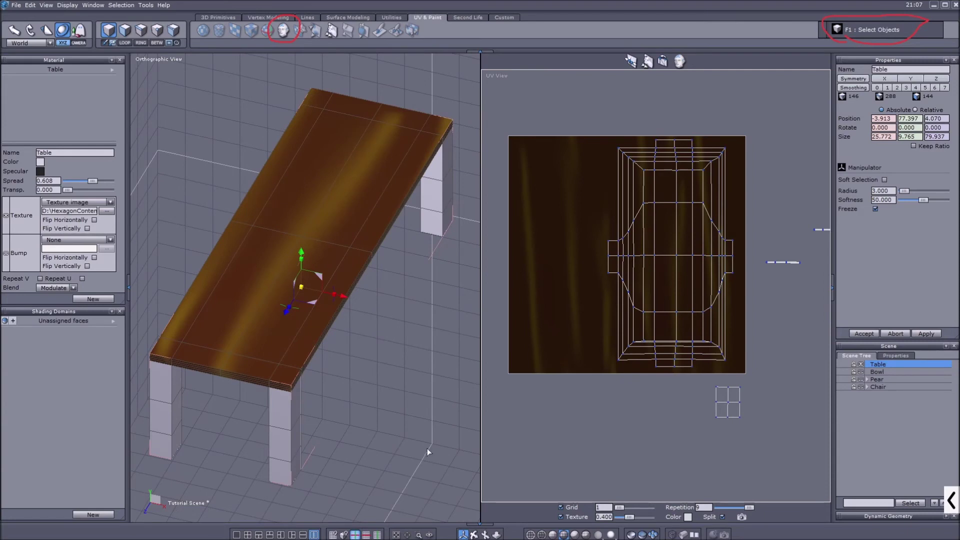
Inspect the nearest table-leg island beside the texture, including the small cap at its end.
middle_drag(298, 285, 333, 348)
scroll(737, 282, down, 1)
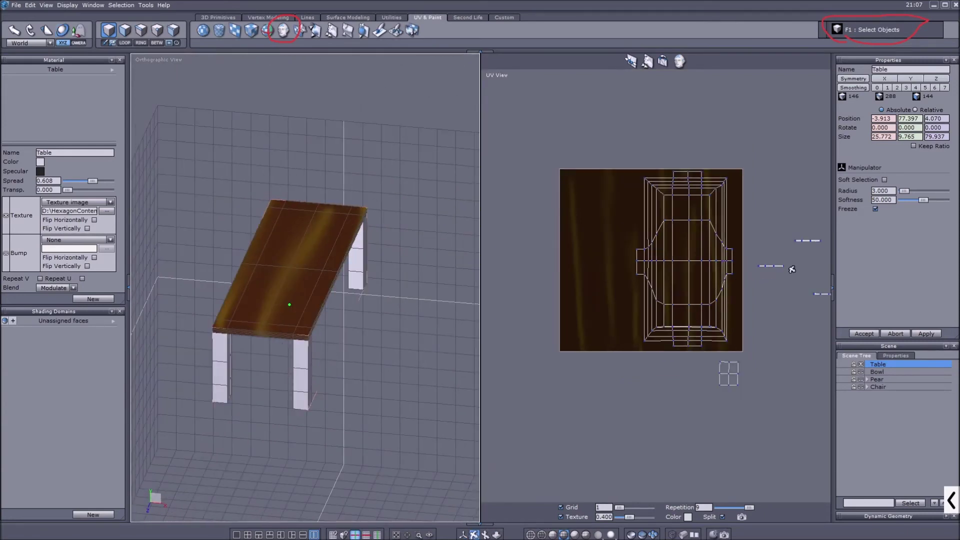
scroll(791, 268, up, 5)
scroll(700, 273, up, 4)
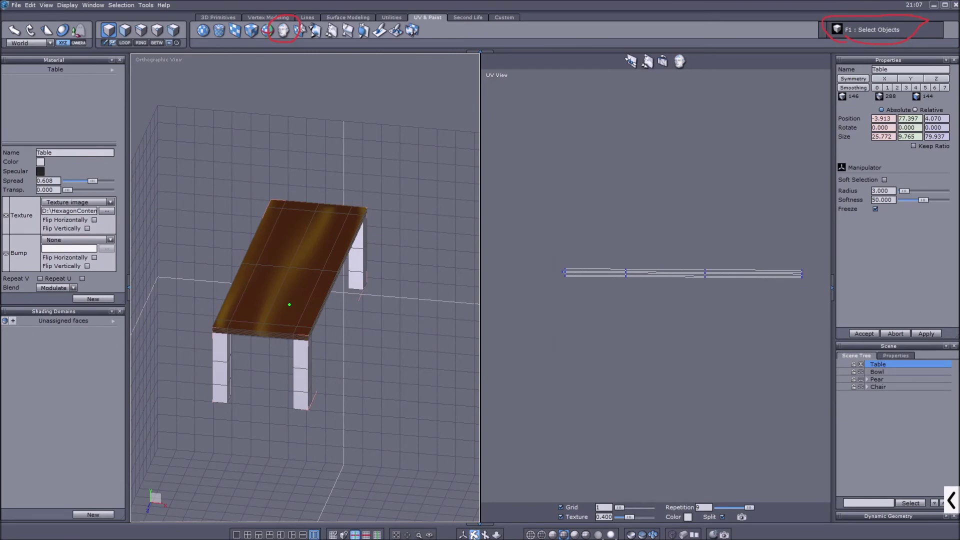
click(156, 30)
drag(531, 251, 685, 312)
scroll(693, 288, down, 2)
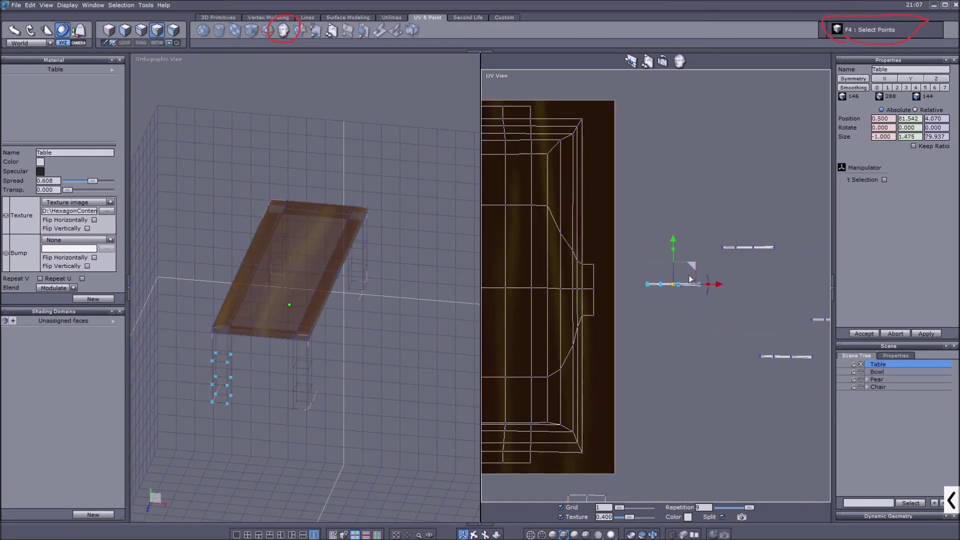
scroll(682, 286, up, 4)
scroll(571, 299, up, 6)
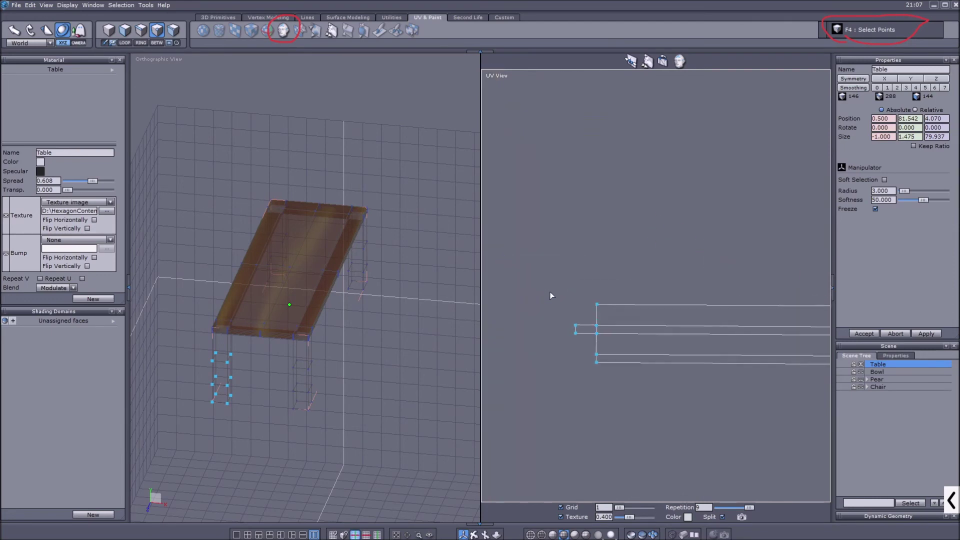
drag(550, 272, 609, 358)
scroll(609, 358, down, 5)
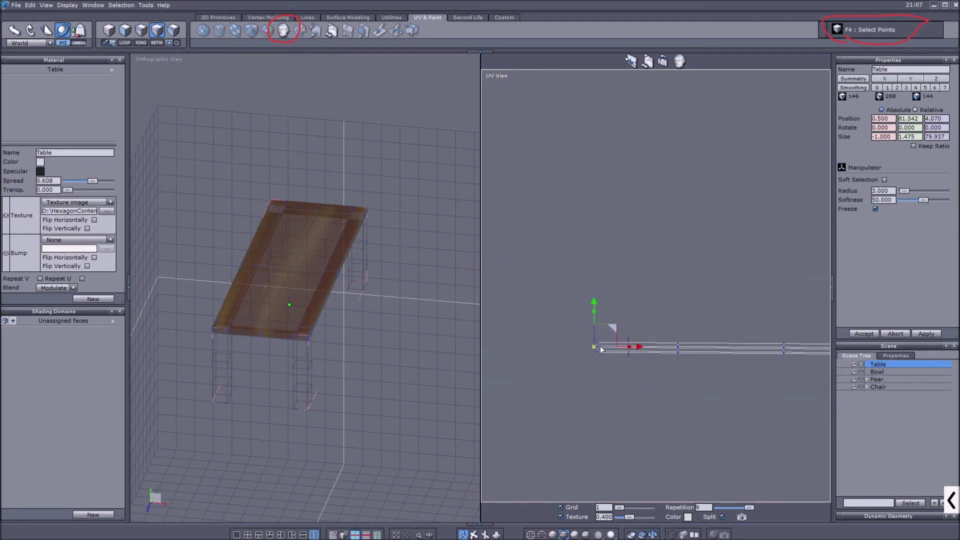
Select the whole leg island, rotate it upright beside the texture and widen it horizontally.
middle_drag(610, 353, 631, 356)
drag(537, 291, 767, 401)
scroll(735, 380, down, 3)
drag(726, 358, 689, 324)
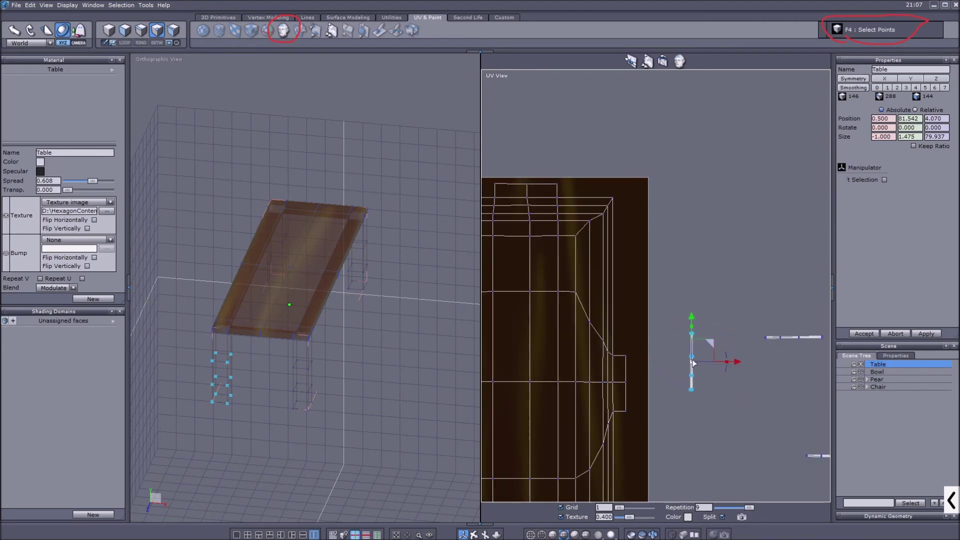
scroll(693, 358, up, 3)
drag(723, 370, 868, 379)
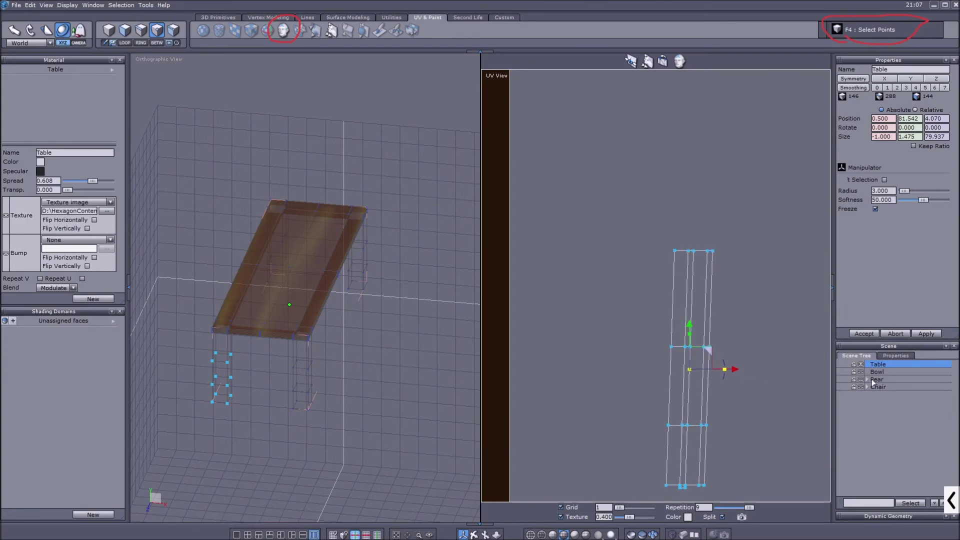
Straighten the slanted leg island by shifting its lower rows and end cap into line beneath the top row.
scroll(701, 374, down, 2)
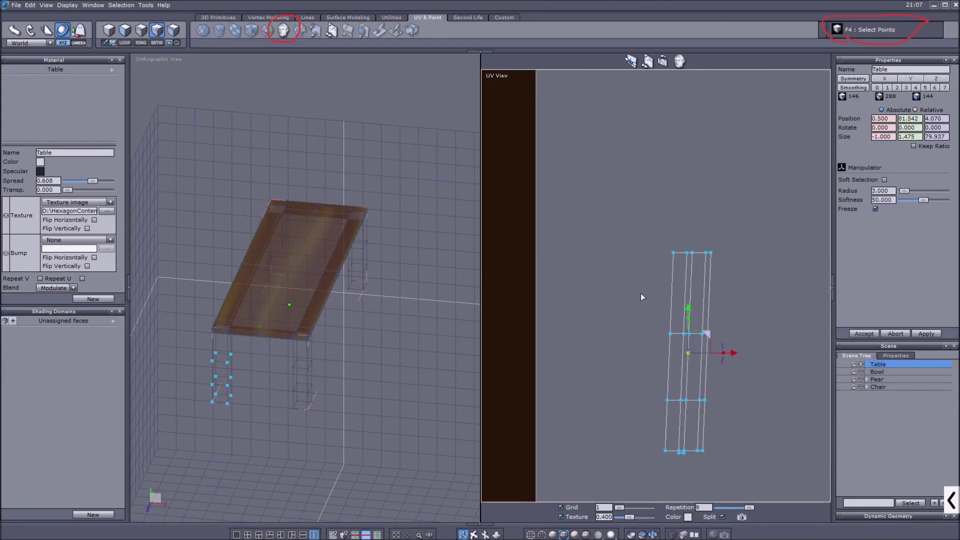
drag(623, 293, 735, 457)
drag(728, 390, 736, 395)
drag(645, 370, 739, 483)
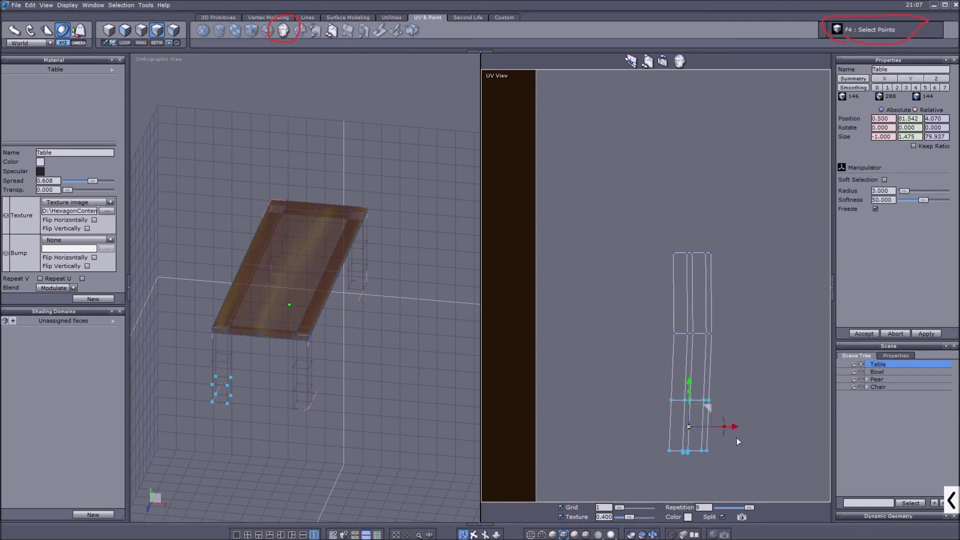
drag(737, 430, 740, 436)
drag(649, 449, 746, 490)
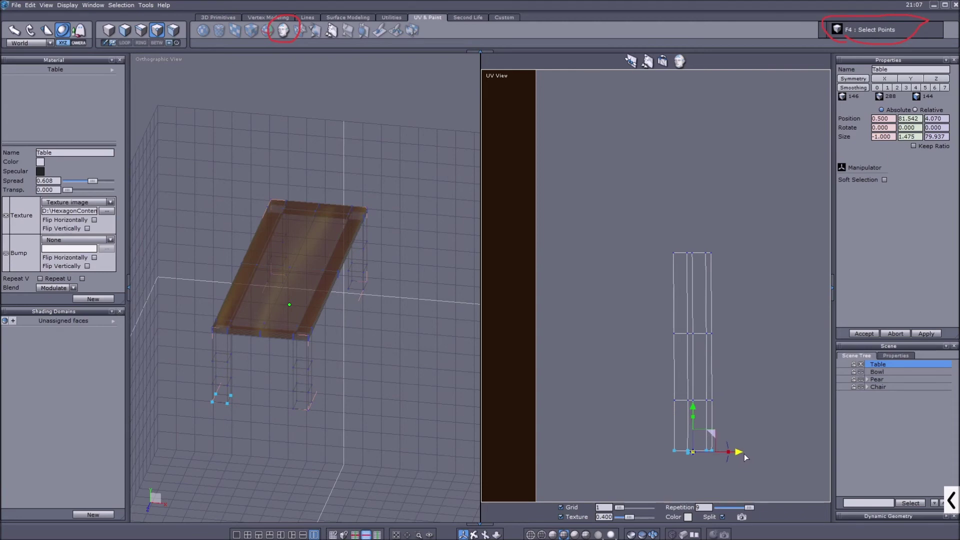
scroll(706, 467, up, 5)
scroll(700, 446, down, 3)
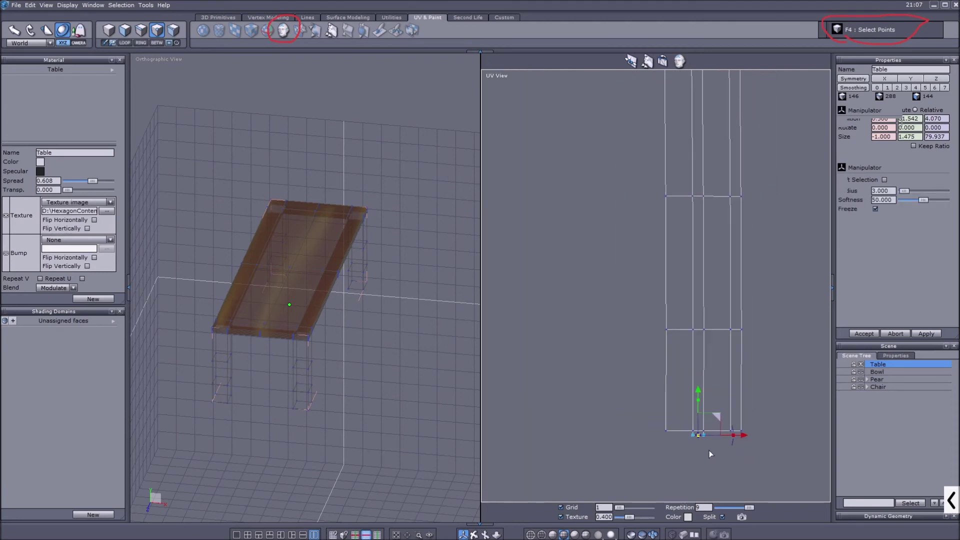
scroll(695, 394, down, 5)
Move the straightened leg island onto the left side of the wood texture and enlarge it.
drag(670, 321, 740, 455)
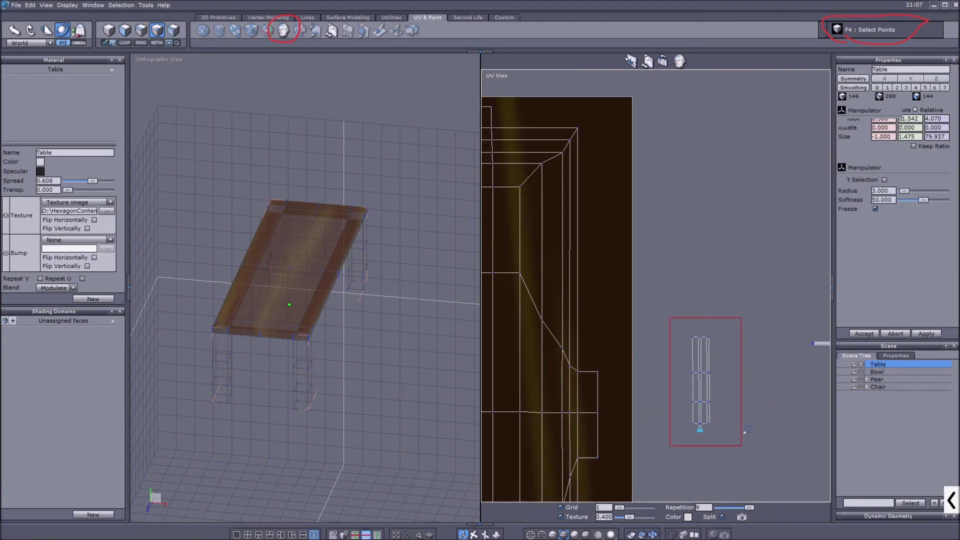
scroll(743, 409, down, 4)
drag(756, 380, 633, 328)
scroll(628, 340, up, 4)
scroll(655, 312, down, 3)
scroll(431, 339, down, 2)
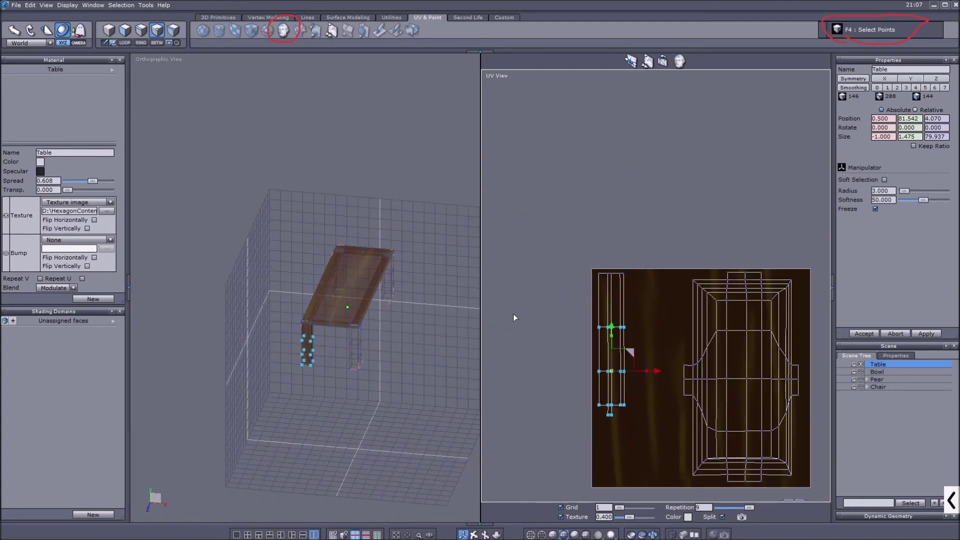
Select the second leg island beside the texture, move it above the wood texture and rotate it upright.
scroll(600, 322, down, 4)
scroll(710, 345, up, 2)
scroll(710, 343, up, 2)
drag(645, 330, 737, 392)
scroll(737, 393, down, 3)
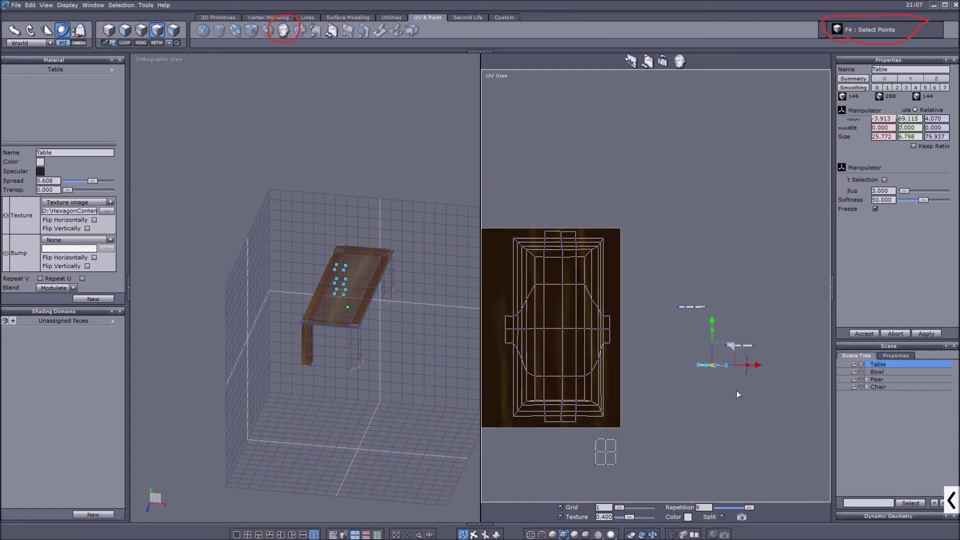
drag(740, 358, 584, 239)
scroll(584, 242, up, 5)
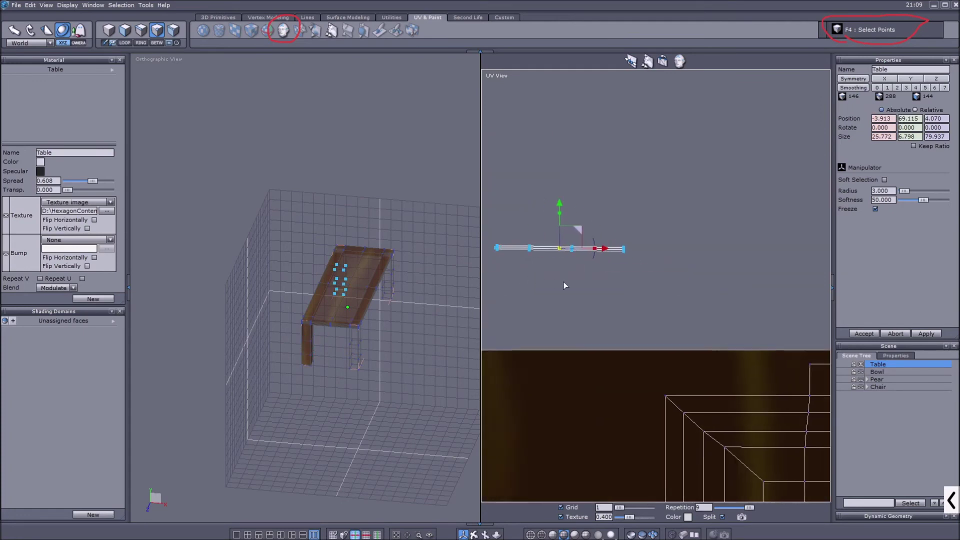
drag(670, 284, 645, 246)
scroll(613, 236, up, 3)
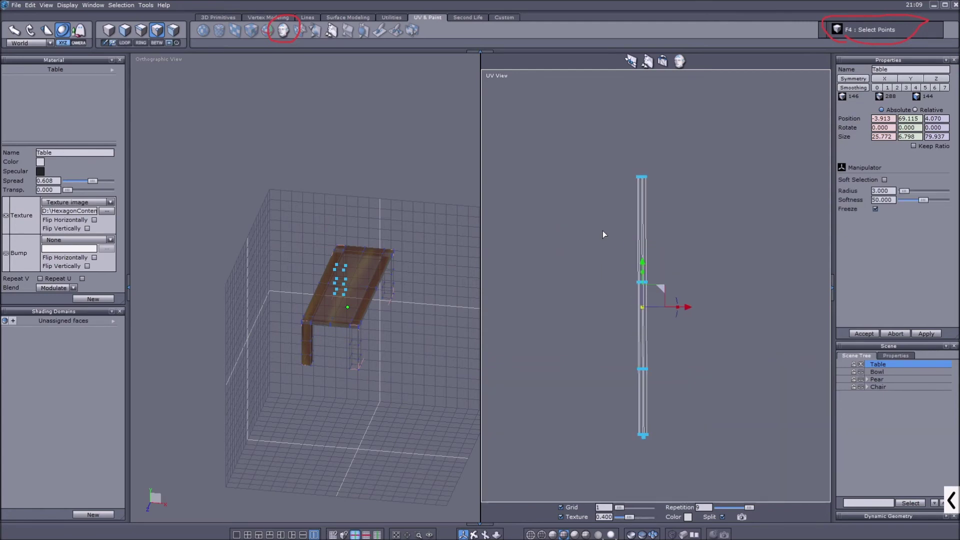
Widen the upright second leg island horizontally and lengthen the small cap at its lower end.
scroll(579, 186, down, 3)
mouse_move(619, 231)
mouse_down()
mouse_move(619, 220)
mouse_move(608, 223)
mouse_up()
scroll(608, 223, down, 3)
click(615, 220)
drag(554, 141, 610, 300)
scroll(600, 299, up, 5)
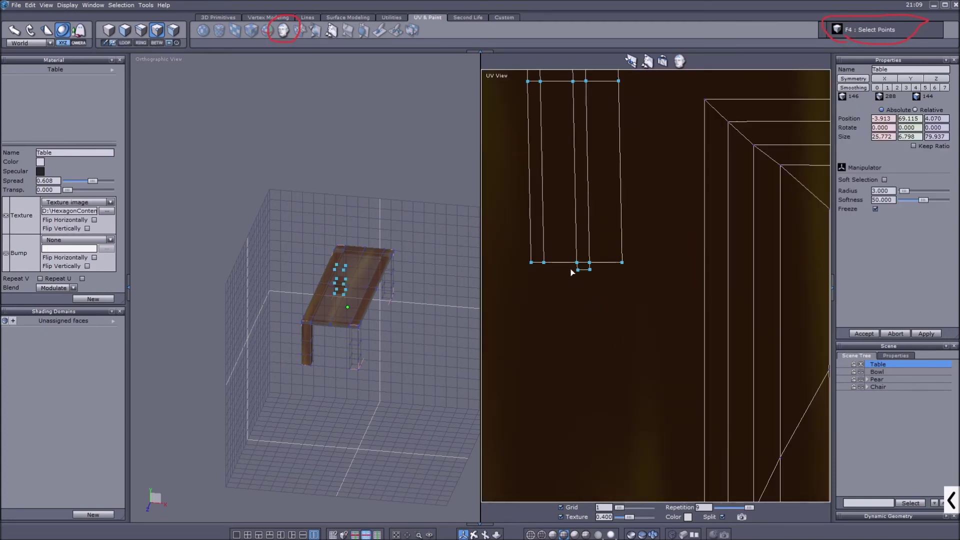
scroll(609, 280, down, 2)
click(614, 265)
drag(580, 277, 611, 281)
Select the whole second leg island and place it on the wood texture beside the first leg island.
scroll(608, 280, down, 5)
drag(575, 158, 616, 290)
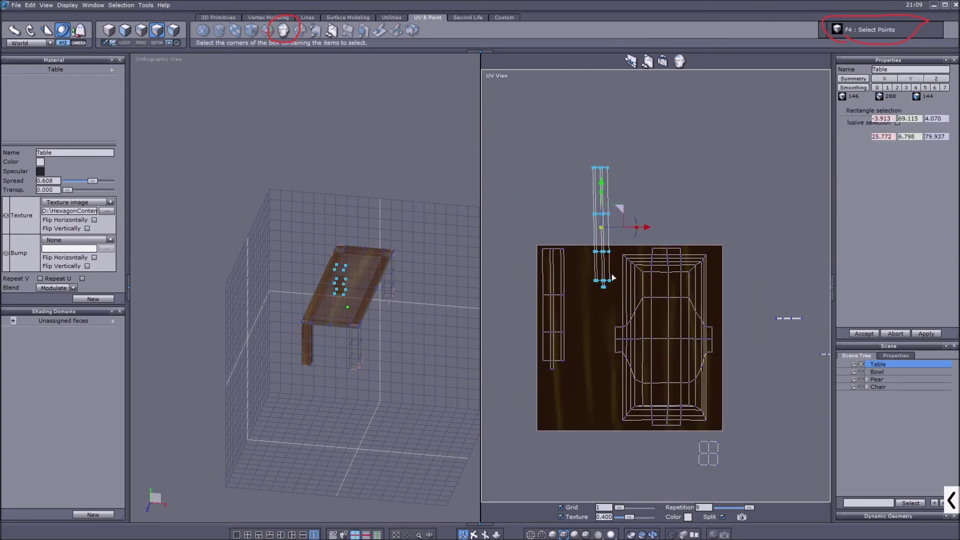
drag(622, 209, 604, 292)
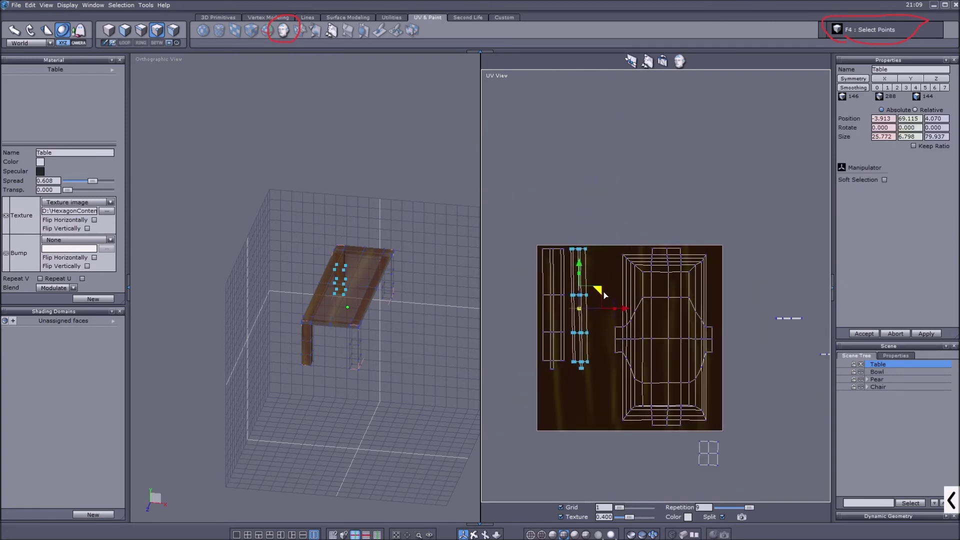
Select the third leg island, rotate it upright above the texture and widen it horizontally.
scroll(590, 232, down, 2)
scroll(684, 270, up, 4)
drag(686, 252, 797, 300)
scroll(683, 294, down, 3)
scroll(538, 202, up, 3)
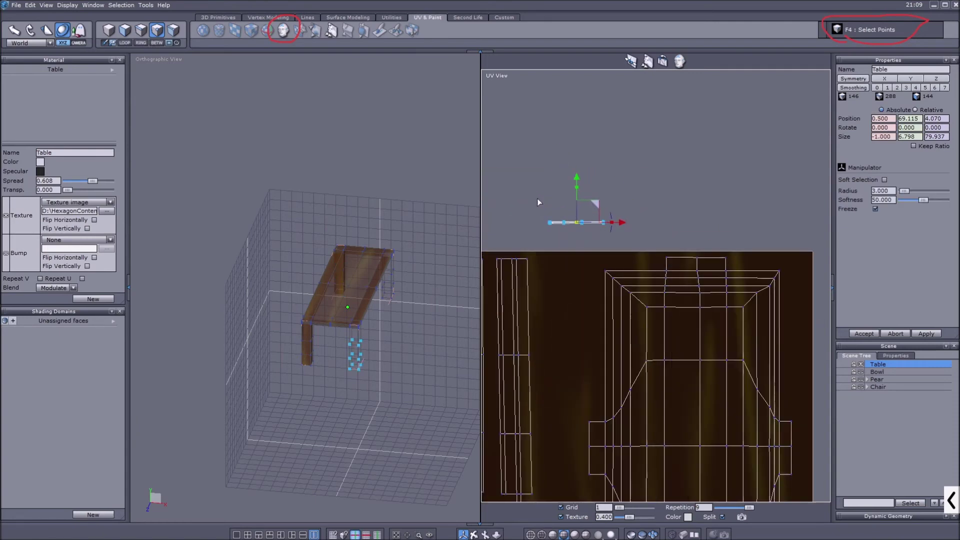
drag(607, 218, 565, 185)
scroll(595, 205, up, 5)
mouse_move(613, 226)
mouse_down()
mouse_move(607, 216)
mouse_move(632, 224)
mouse_move(620, 237)
mouse_up()
scroll(587, 354, up, 2)
Lengthen the end cap of the third leg island by shifting its lowest points downward.
drag(596, 318, 629, 349)
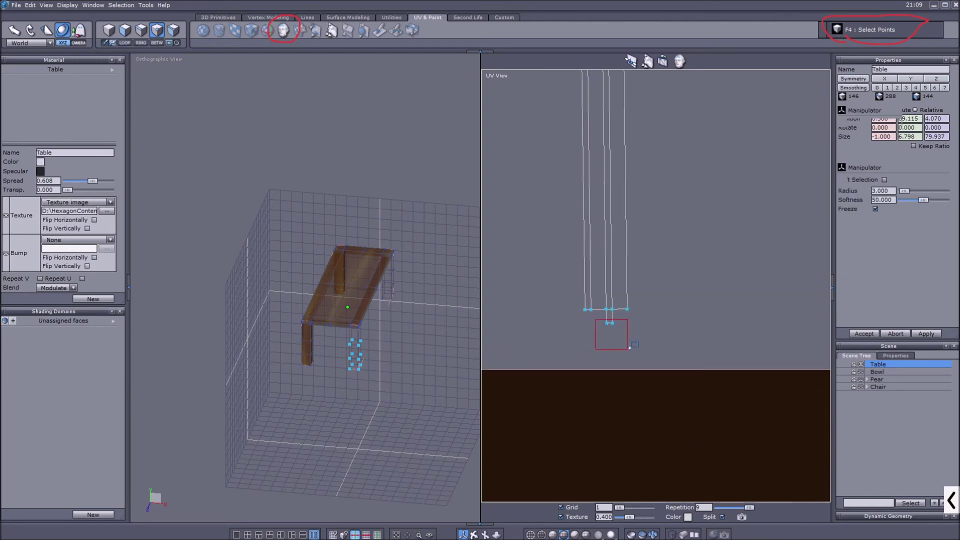
scroll(616, 330, up, 3)
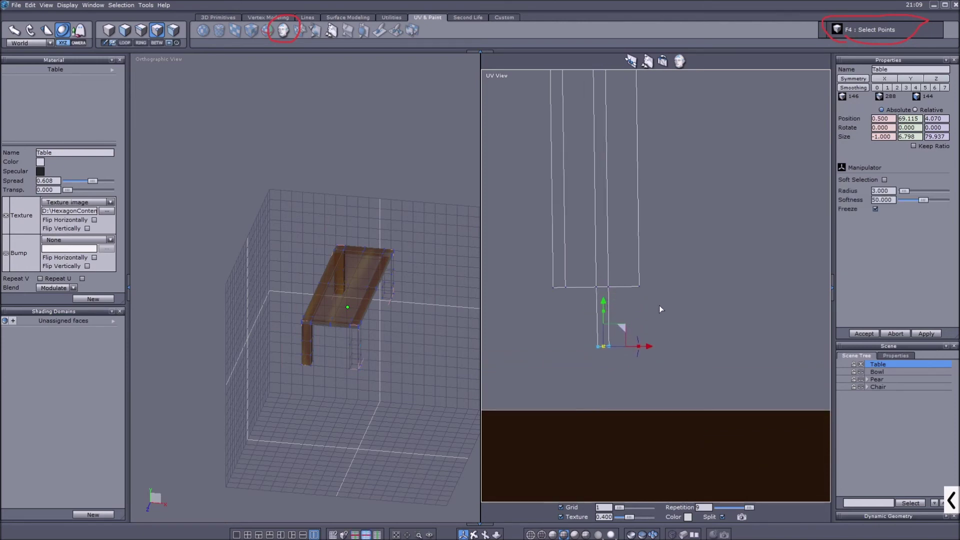
scroll(620, 270, down, 3)
Move the whole third leg island onto the texture beside the second leg island and enlarge it.
drag(608, 95, 670, 200)
scroll(733, 220, up, 2)
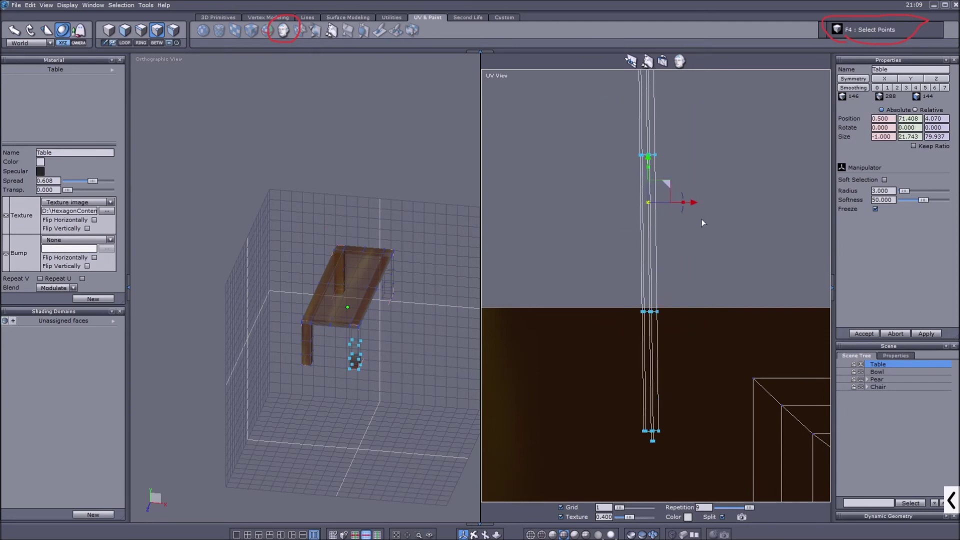
scroll(689, 202, down, 3)
drag(690, 203, 677, 277)
scroll(673, 280, up, 3)
click(658, 307)
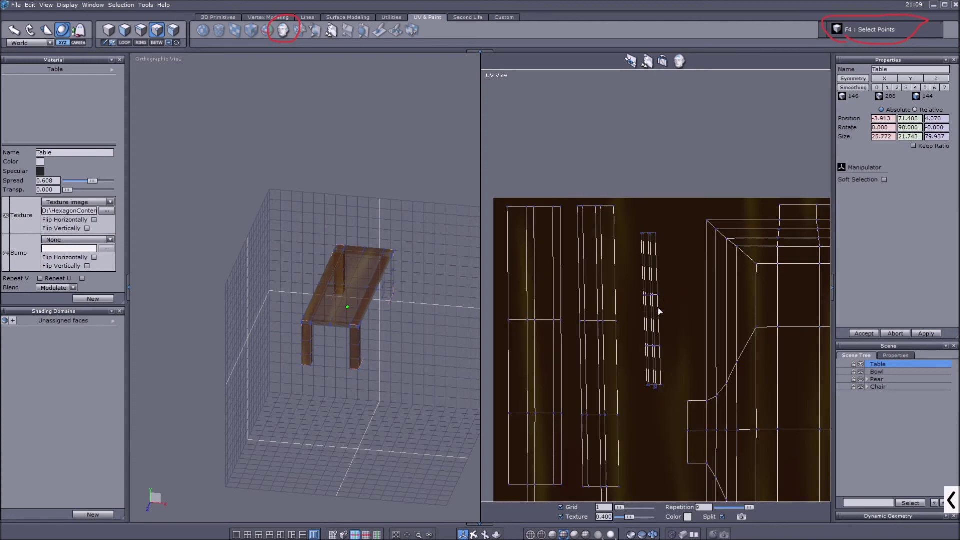
key(ctrl+z)
drag(652, 310, 751, 313)
drag(672, 295, 668, 351)
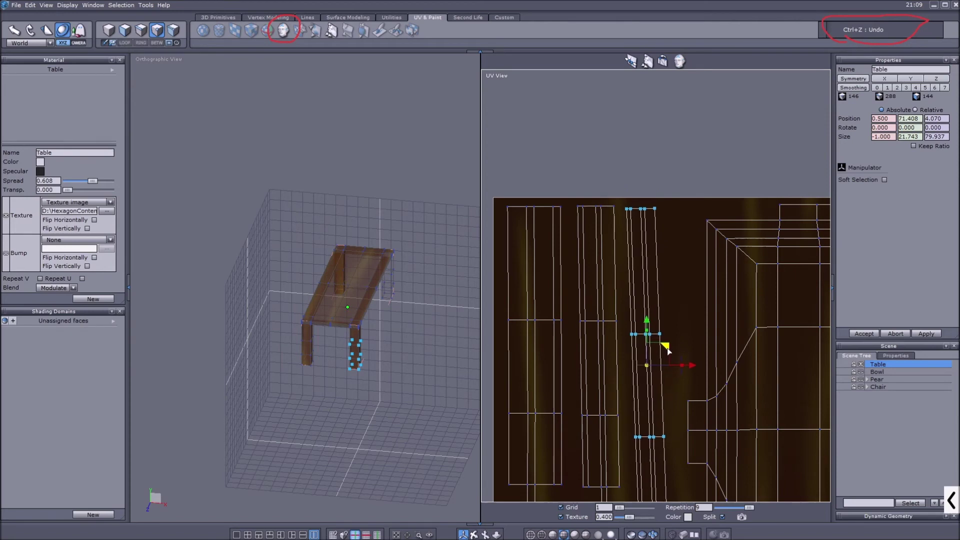
Select the fourth leg island and rotate it upright between the texture and its original spot, undoing the stray move.
scroll(628, 290, down, 2)
scroll(706, 350, down, 2)
scroll(699, 341, up, 2)
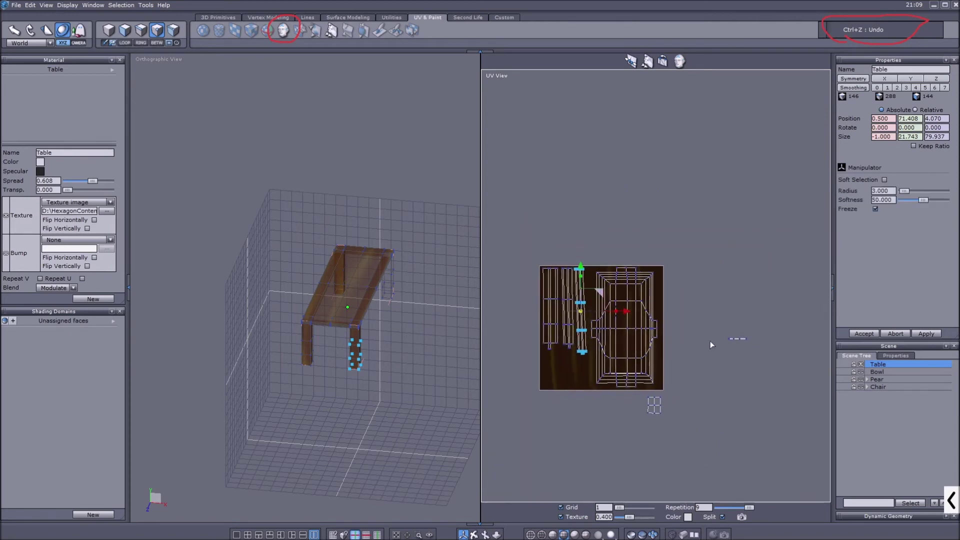
click(743, 338)
drag(778, 334, 686, 317)
drag(695, 355, 934, 382)
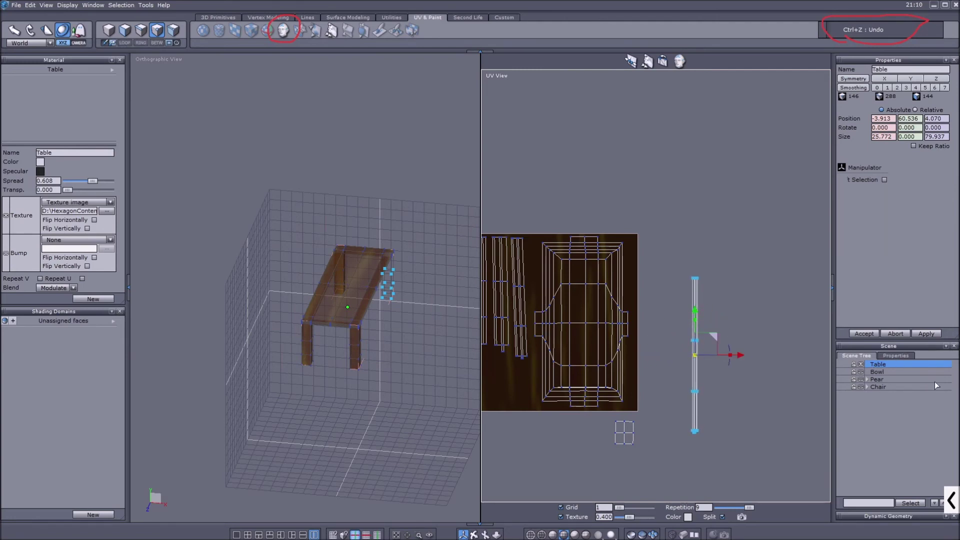
key(ctrl+z)
key(ctrl+z)
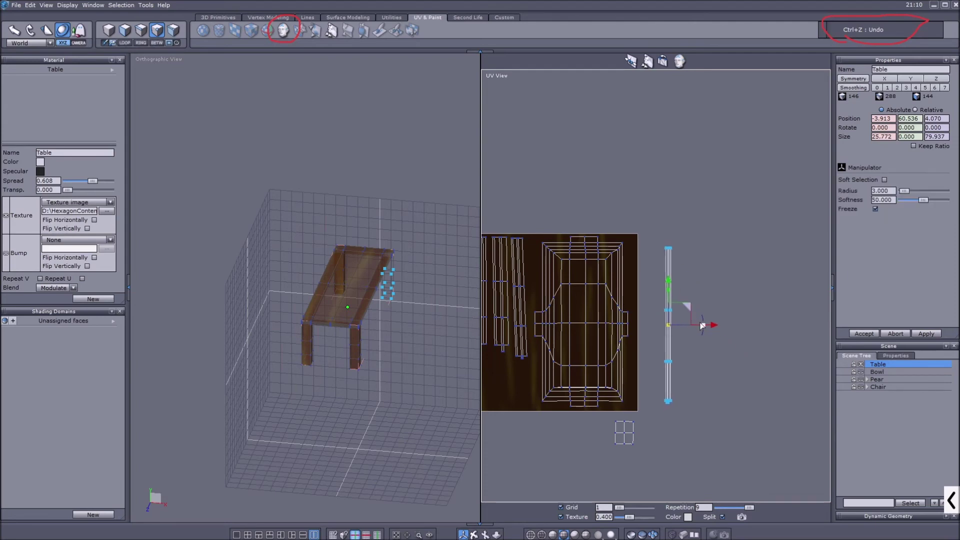
Widen the fourth leg island horizontally and lengthen its end cap downward.
scroll(646, 406, up, 5)
drag(645, 356, 698, 380)
scroll(699, 380, down, 2)
scroll(684, 320, down, 2)
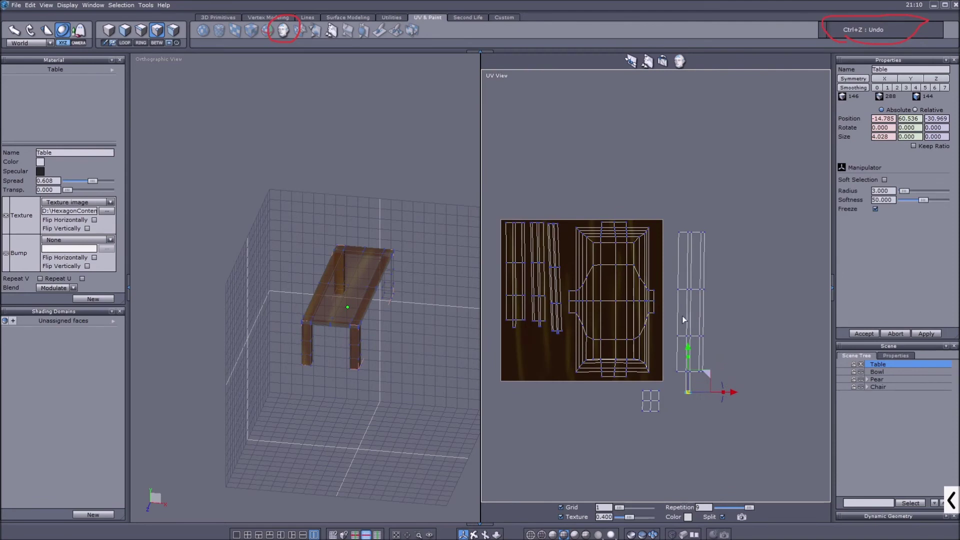
Select the whole fourth leg island and move it just outside the texture's left edge, level with the other legs.
drag(669, 226, 762, 420)
drag(708, 294, 601, 283)
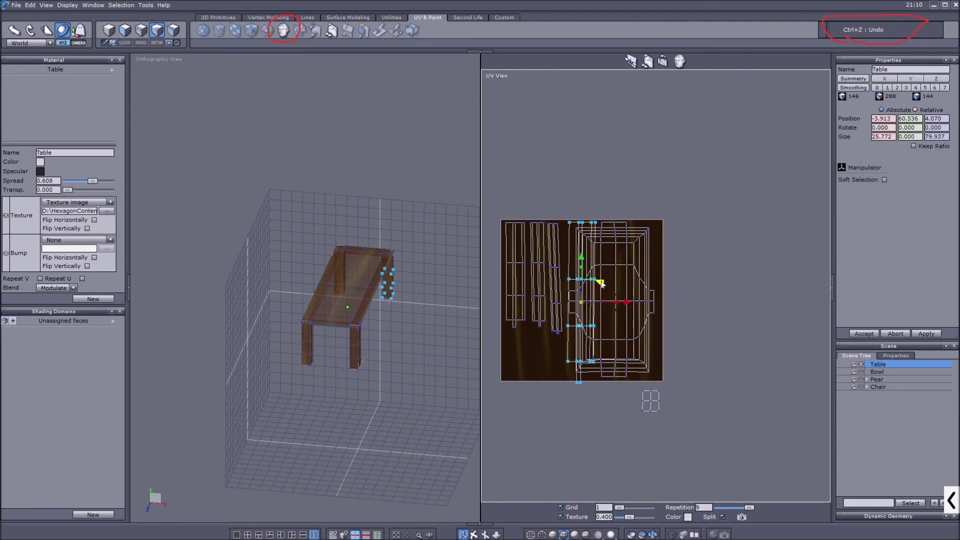
scroll(601, 284, up, 2)
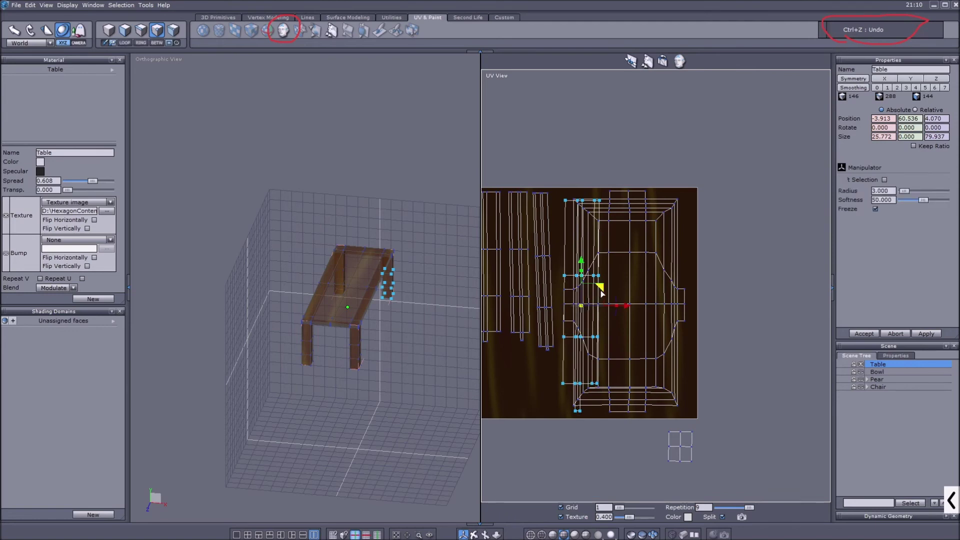
drag(601, 290, 595, 289)
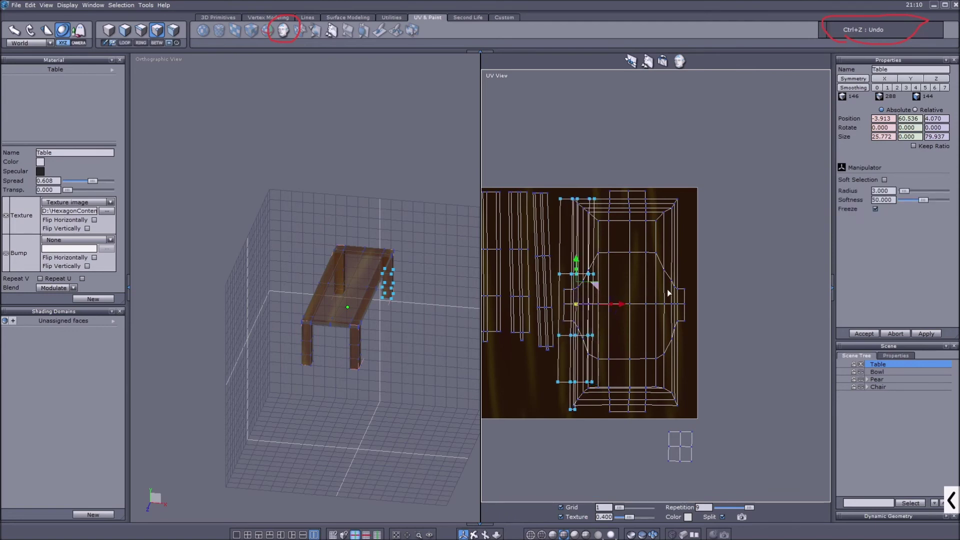
middle_drag(658, 289, 733, 283)
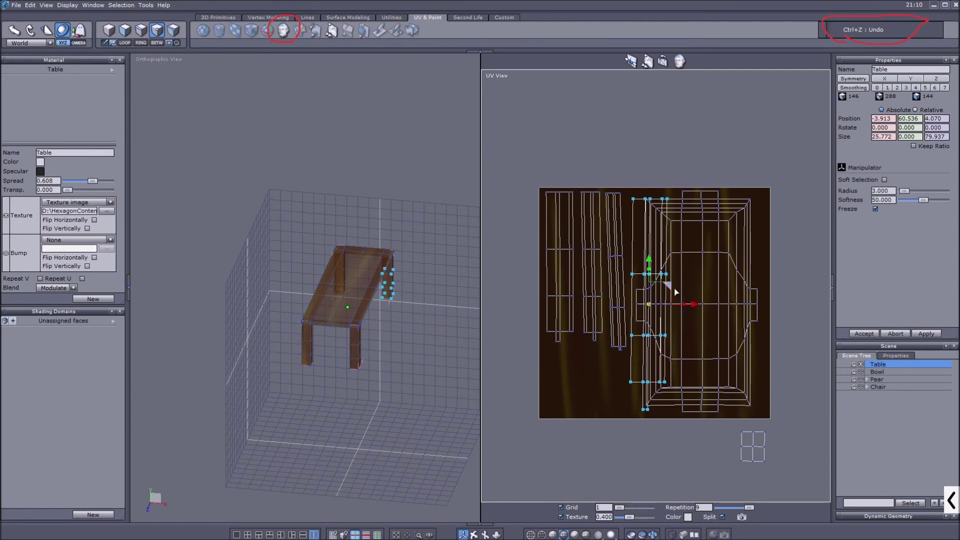
drag(668, 288, 668, 285)
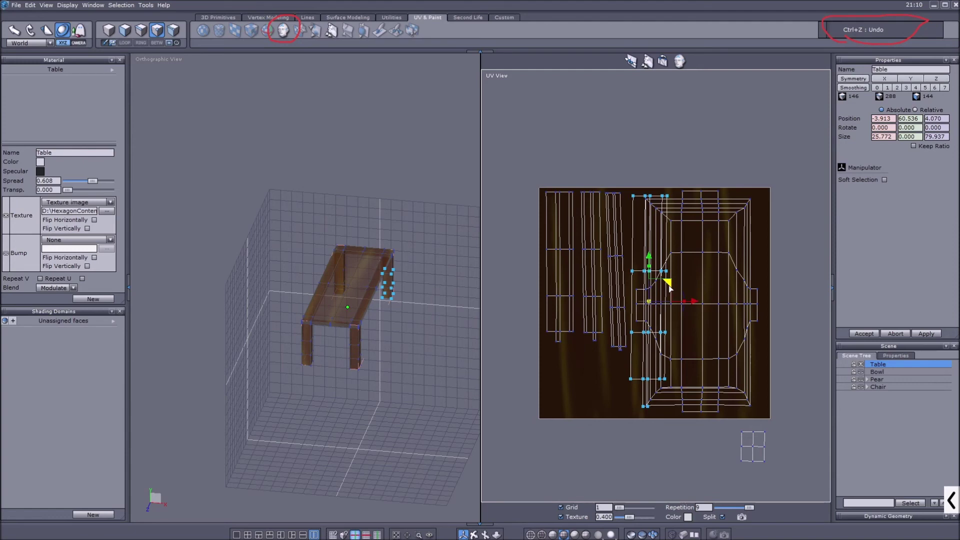
drag(668, 286, 529, 265)
middle_drag(604, 278, 679, 285)
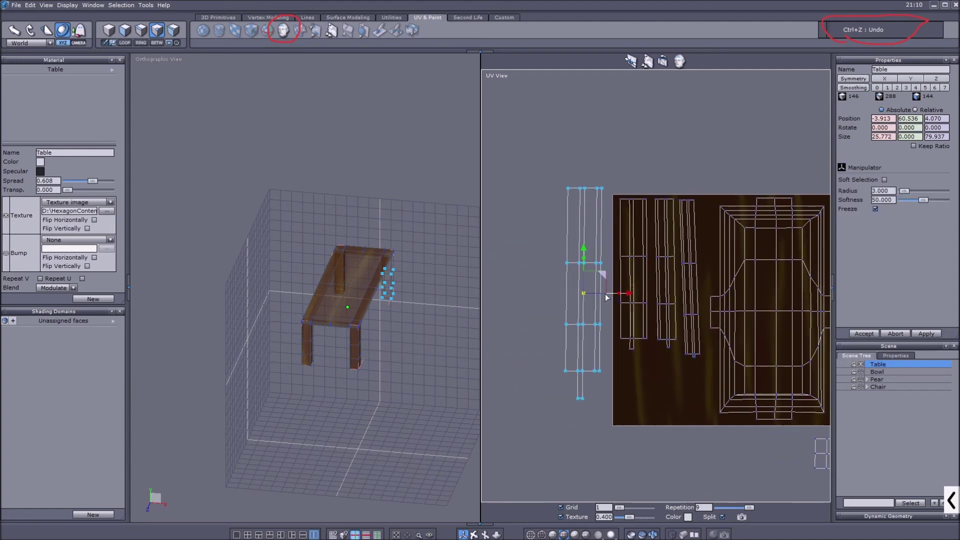
drag(584, 295, 614, 264)
Move the small two-by-two island from below the texture onto the free area beneath the third leg island.
middle_drag(741, 271, 676, 267)
middle_drag(741, 342, 729, 289)
drag(726, 363, 786, 421)
drag(774, 373, 645, 323)
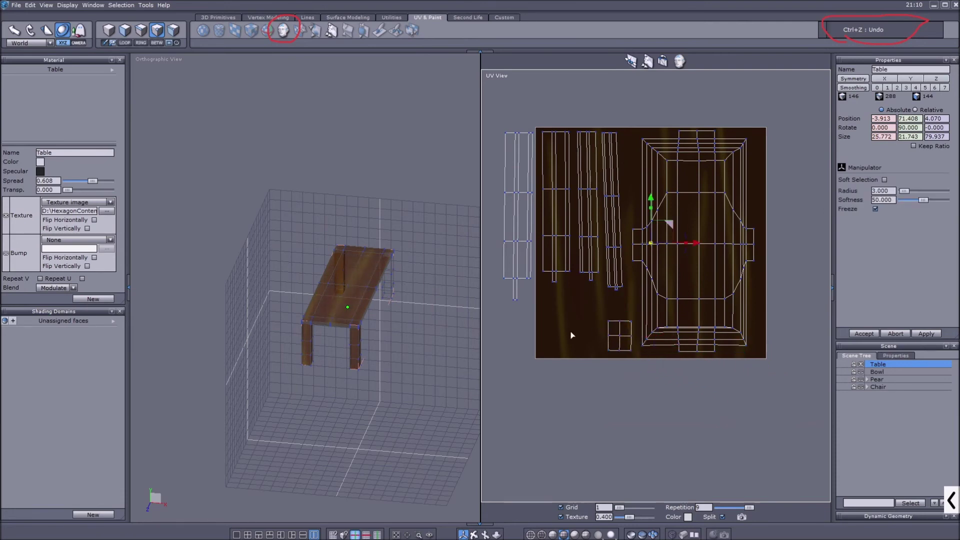
Examine how the wood texture lies on the tabletop and legs from several angles in the 3D view.
right_drag(401, 343, 412, 279)
scroll(399, 272, up, 5)
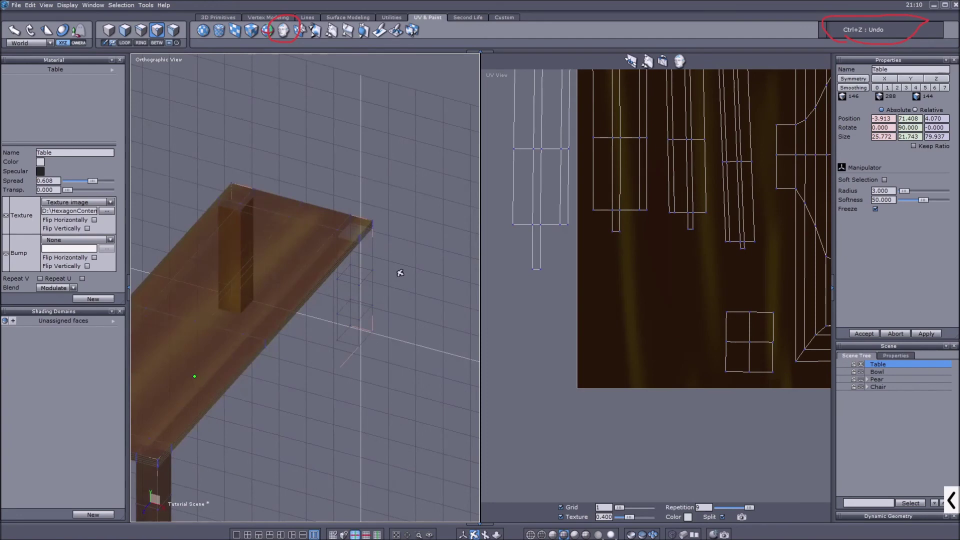
scroll(510, 318, down, 5)
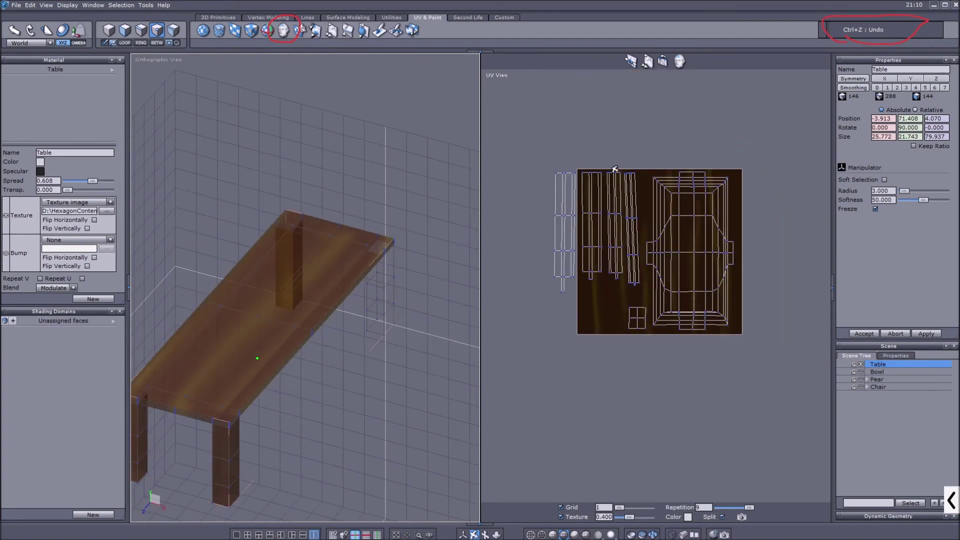
key(u)
scroll(343, 365, down, 2)
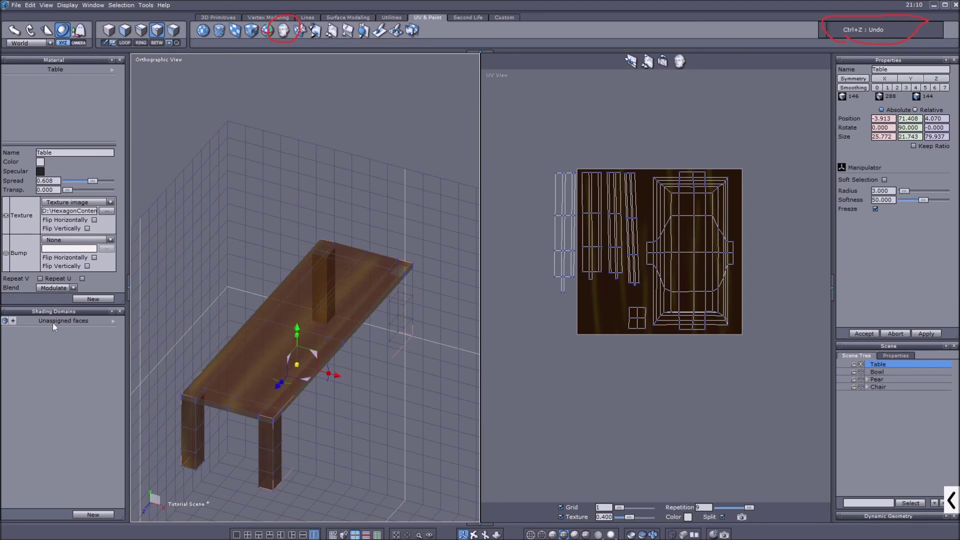
click(474, 534)
drag(330, 443, 280, 372)
click(463, 534)
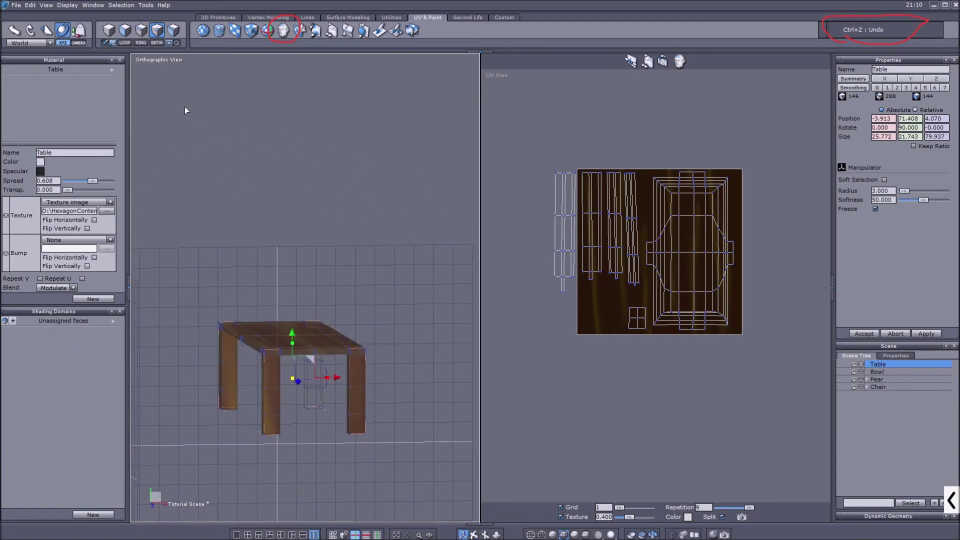
Switch the 3D viewport to the orthographic front view of the table.
click(163, 59)
click(166, 73)
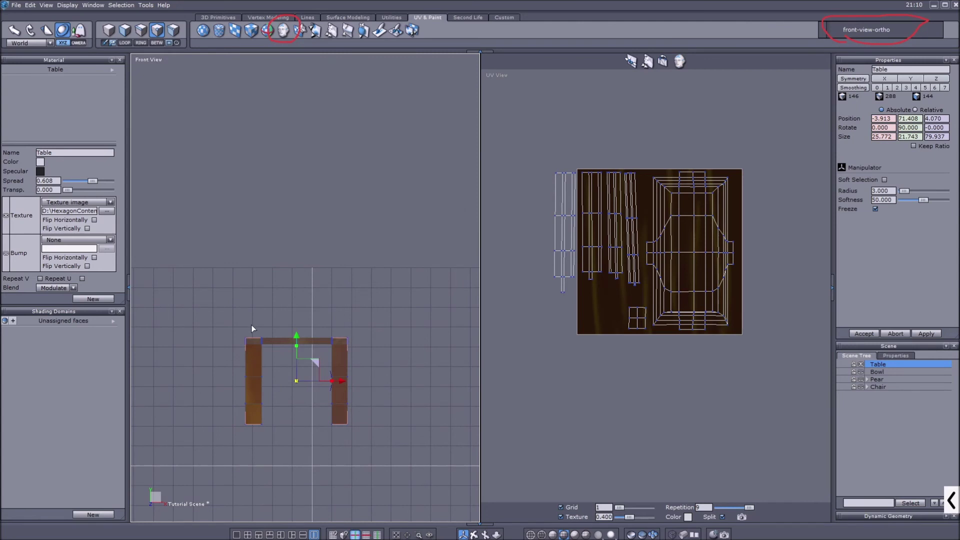
scroll(263, 352, up, 3)
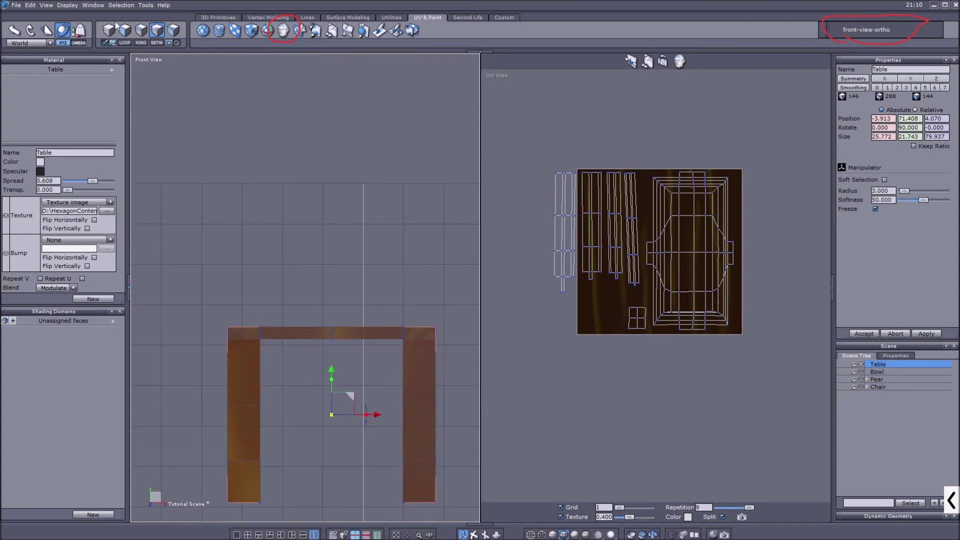
Switch to face selection and select all faces of the table legs below the tabletop.
click(157, 30)
click(111, 35)
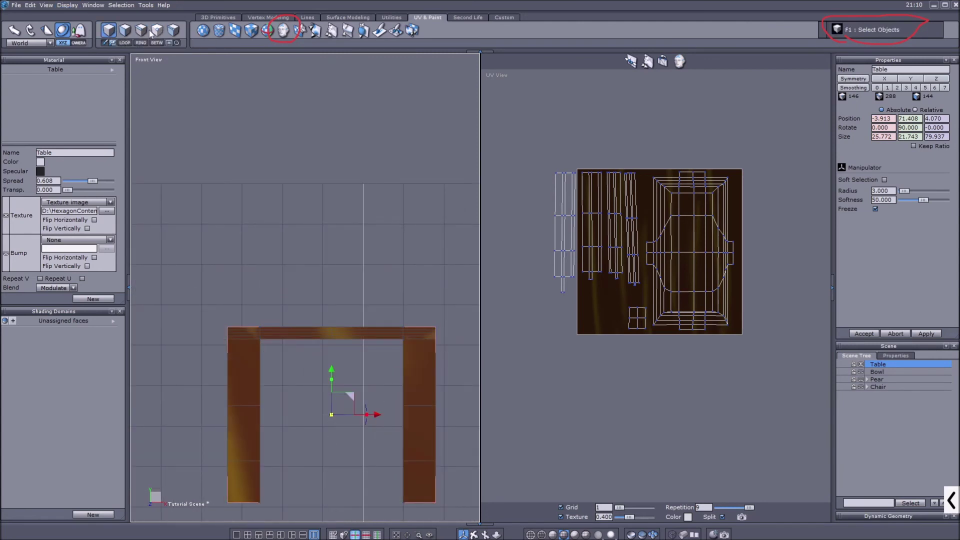
click(125, 31)
scroll(269, 223, down, 3)
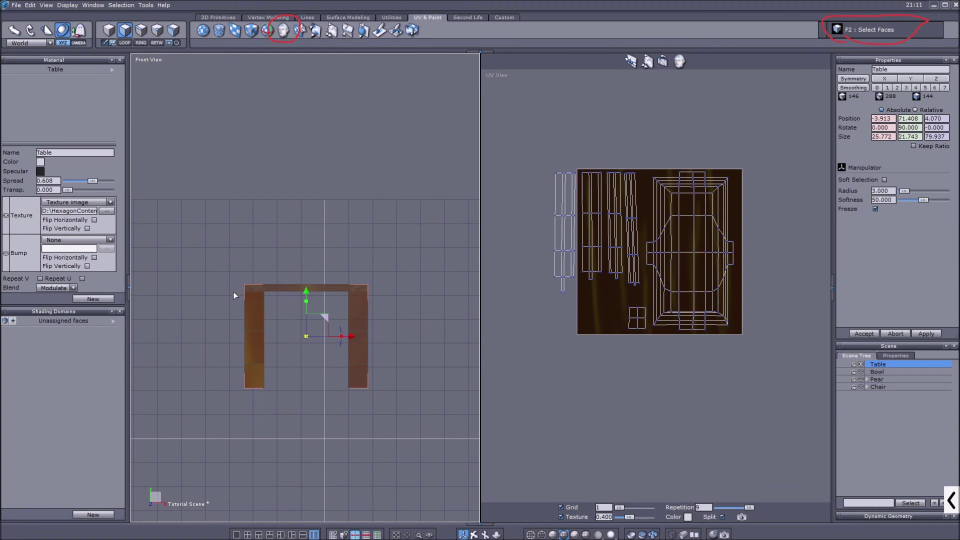
scroll(234, 293, up, 2)
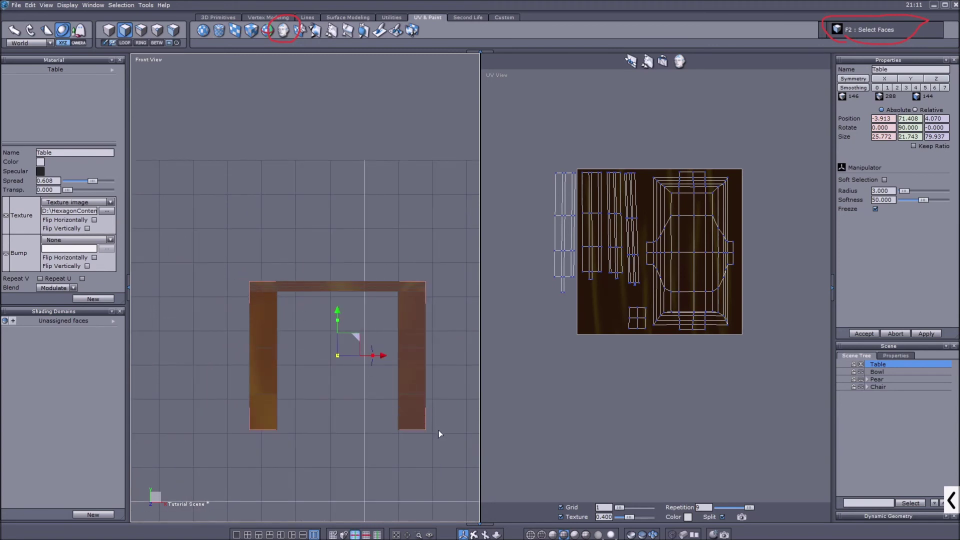
drag(436, 439, 230, 290)
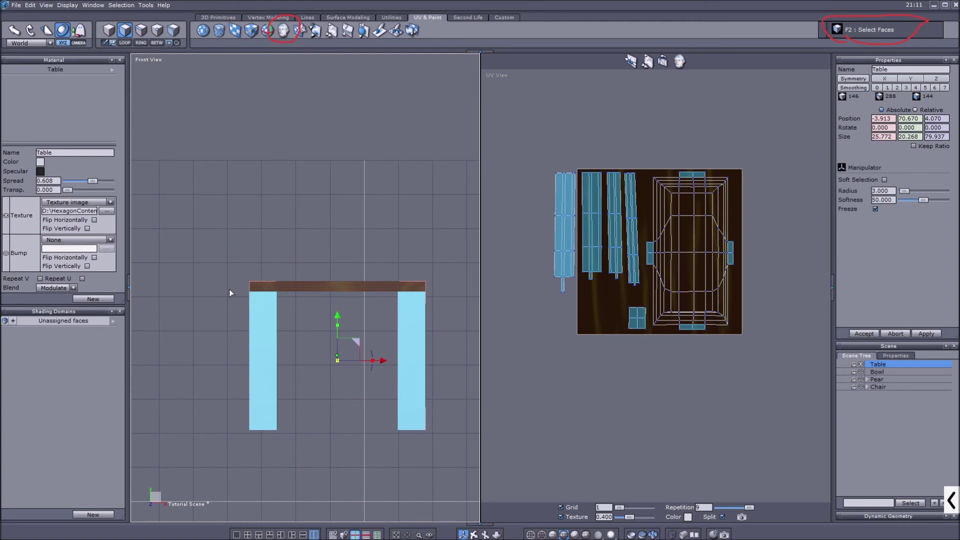
click(474, 534)
scroll(278, 383, down, 2)
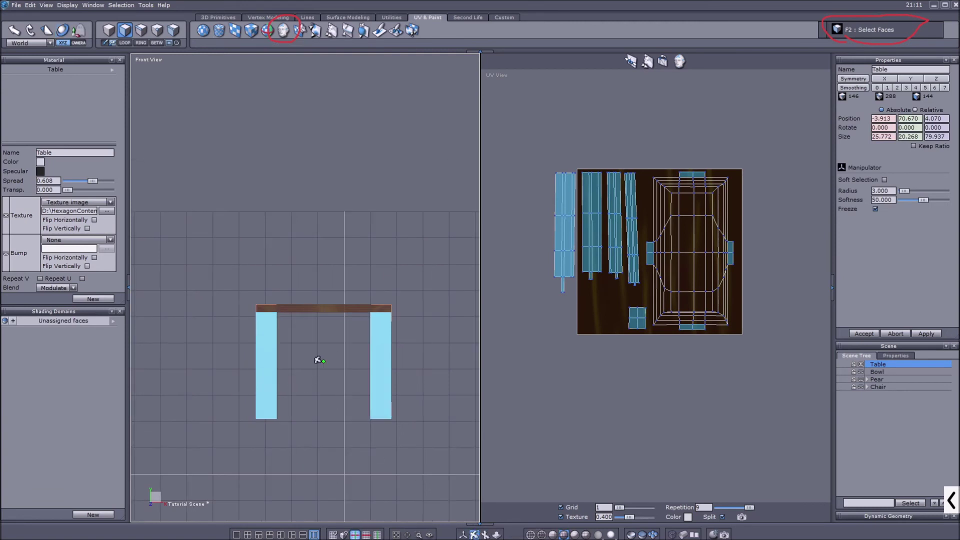
click(463, 534)
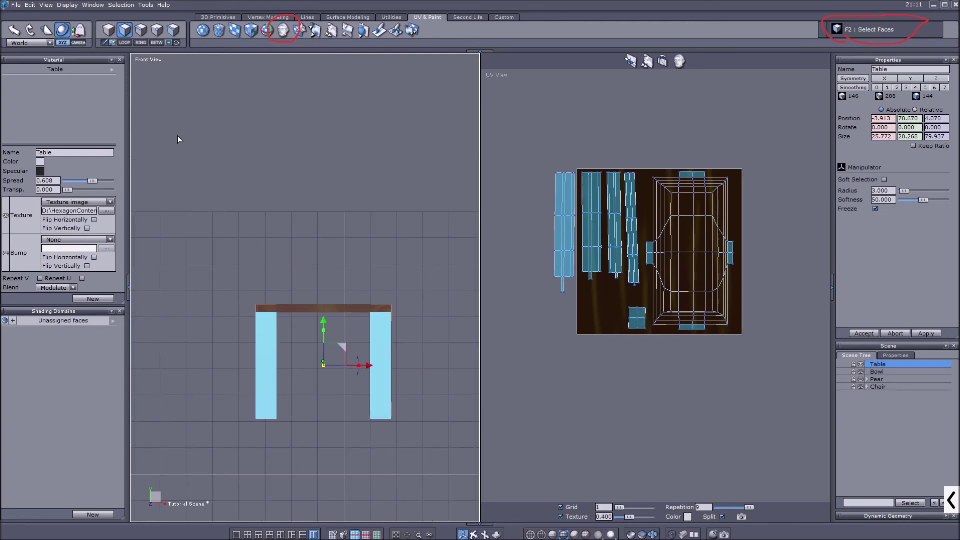
Show the table in perspective and limit the face selection to the four legs, deselecting the tabletop's underside.
click(148, 60)
click(148, 71)
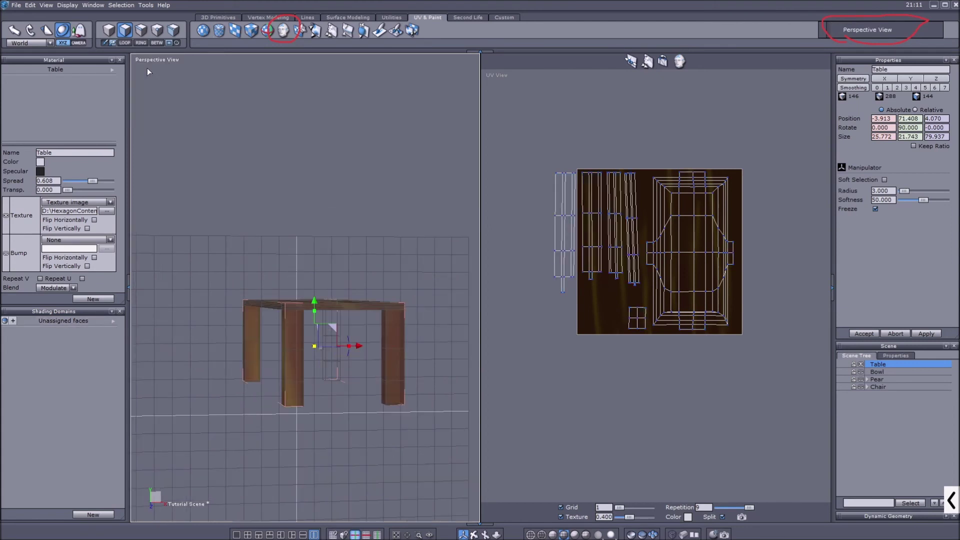
key(ctrl+z)
middle_drag(423, 466, 379, 342)
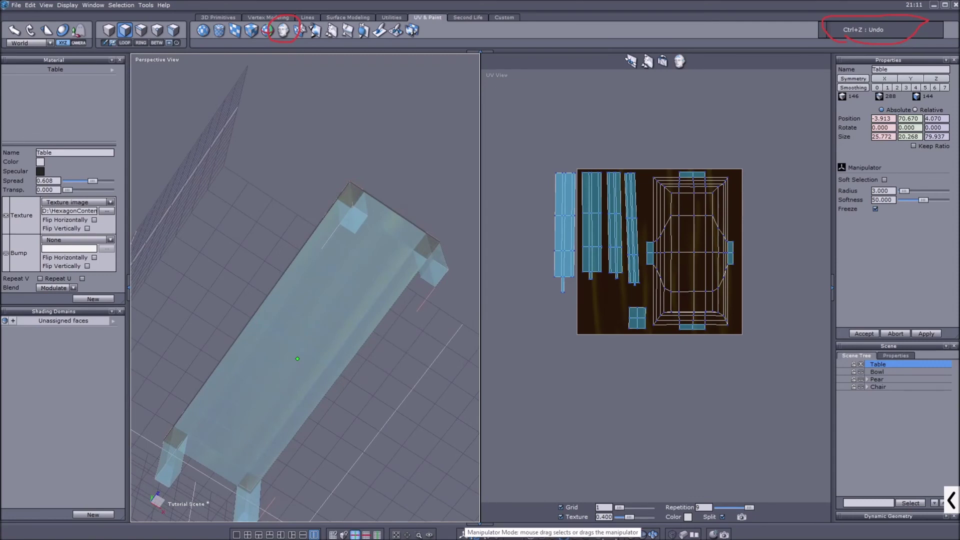
mouse_move(397, 234)
mouse_down()
mouse_move(366, 247)
mouse_move(392, 235)
mouse_move(332, 227)
mouse_move(249, 354)
mouse_move(270, 391)
mouse_move(364, 336)
mouse_move(227, 469)
mouse_move(322, 401)
mouse_up()
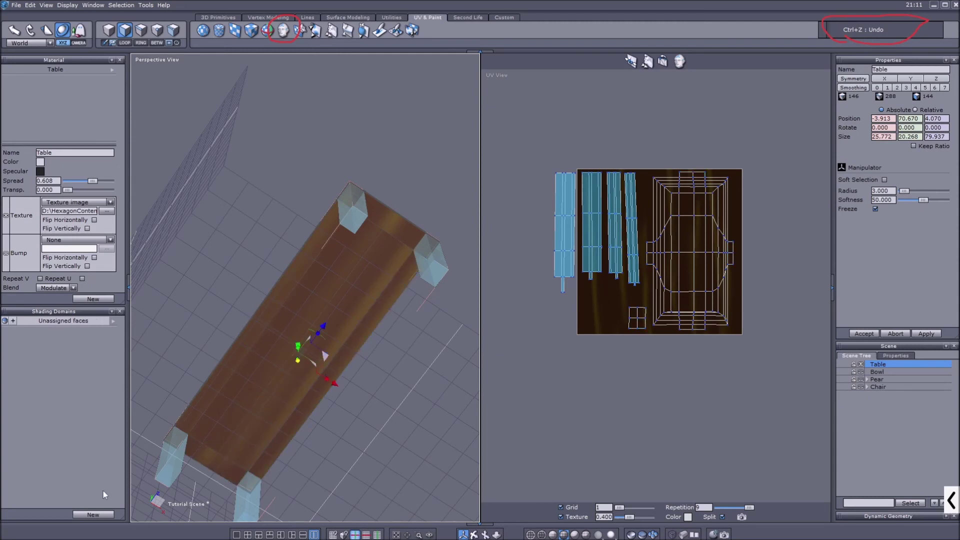
Create a shading domain from the selected leg faces and name it Legs.
click(92, 515)
click(59, 323)
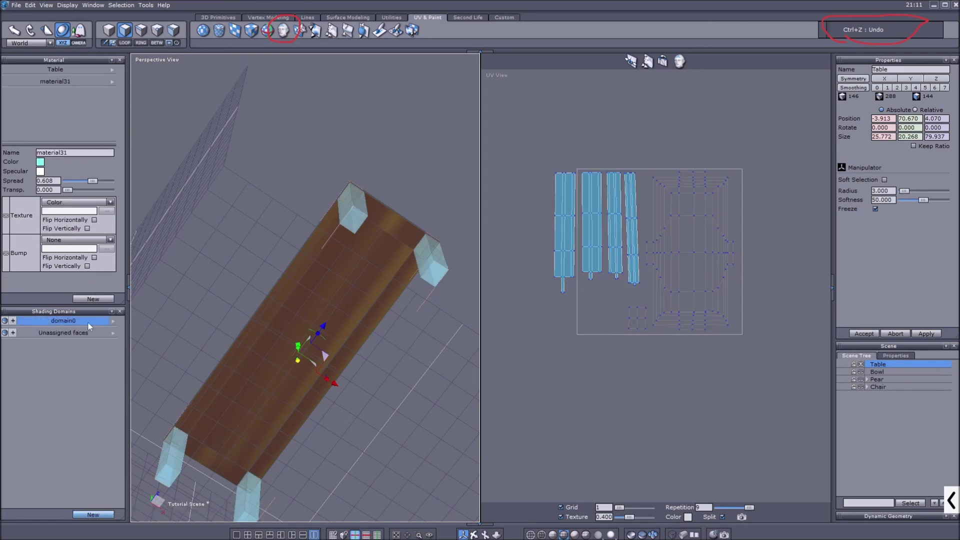
click(113, 324)
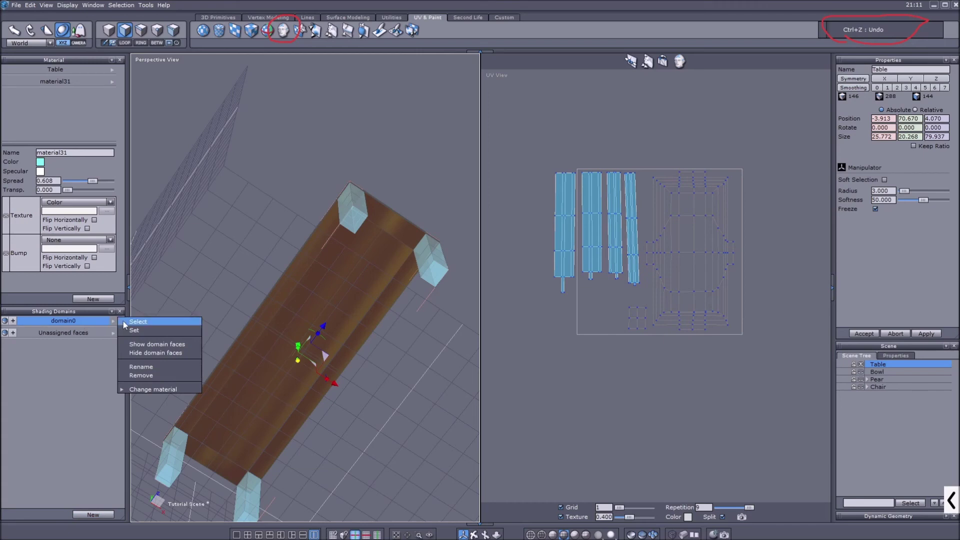
click(127, 328)
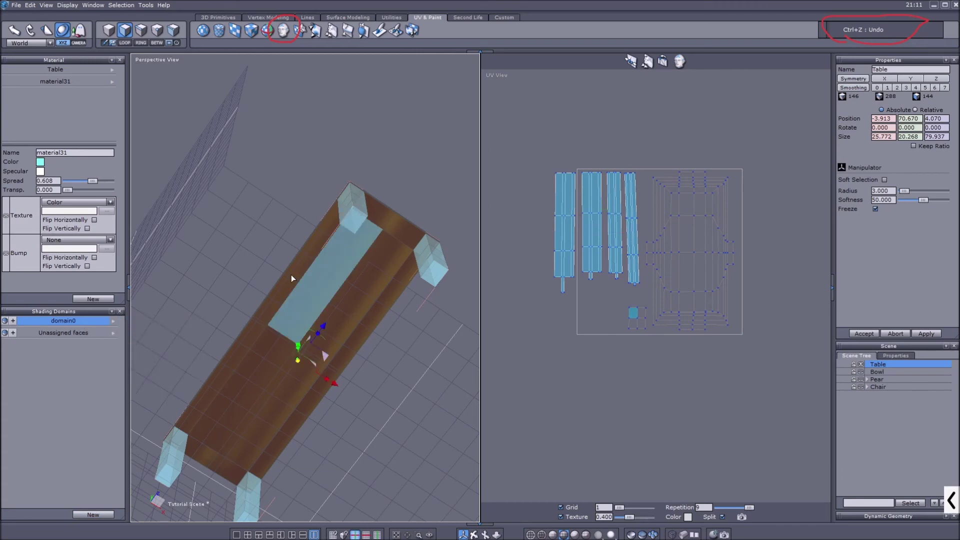
click(113, 322)
click(137, 367)
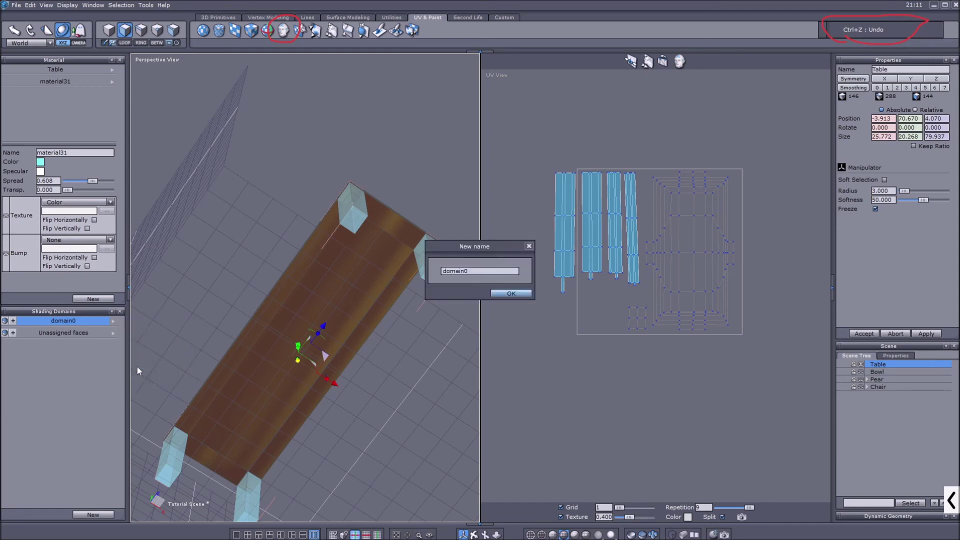
drag(472, 272, 400, 282)
text(Legs)
key(Return)
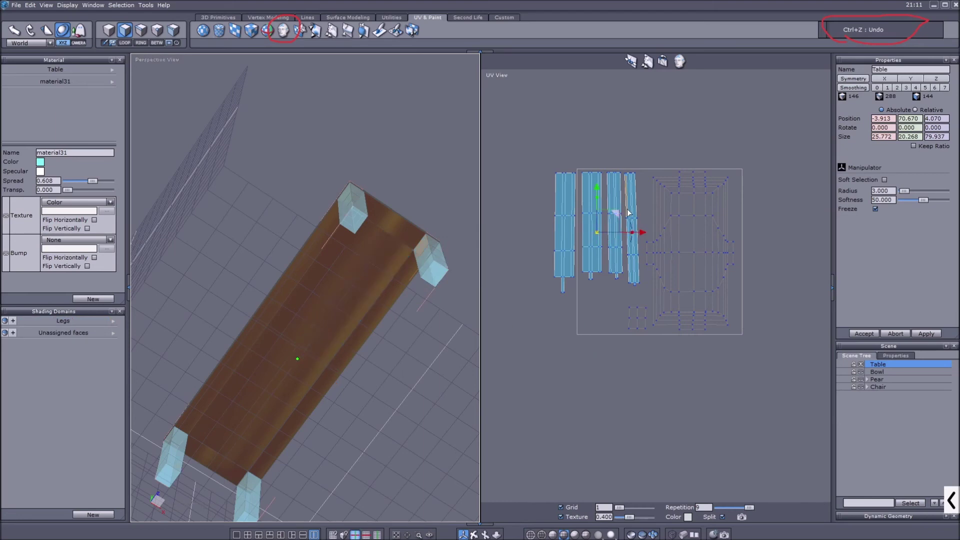
Move the four leg islands sideways in the UV layout so they all lie inside the texture square.
drag(628, 213, 684, 220)
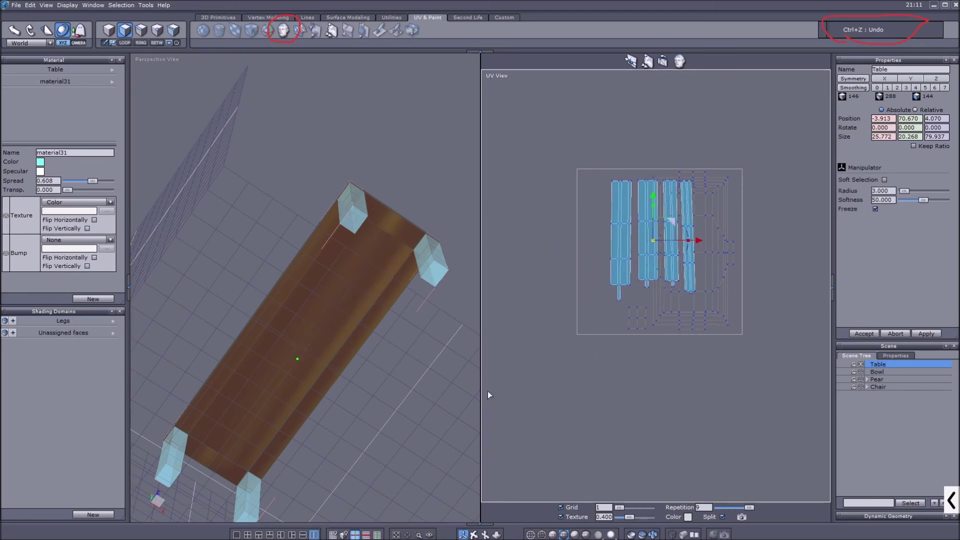
middle_drag(349, 279, 327, 435)
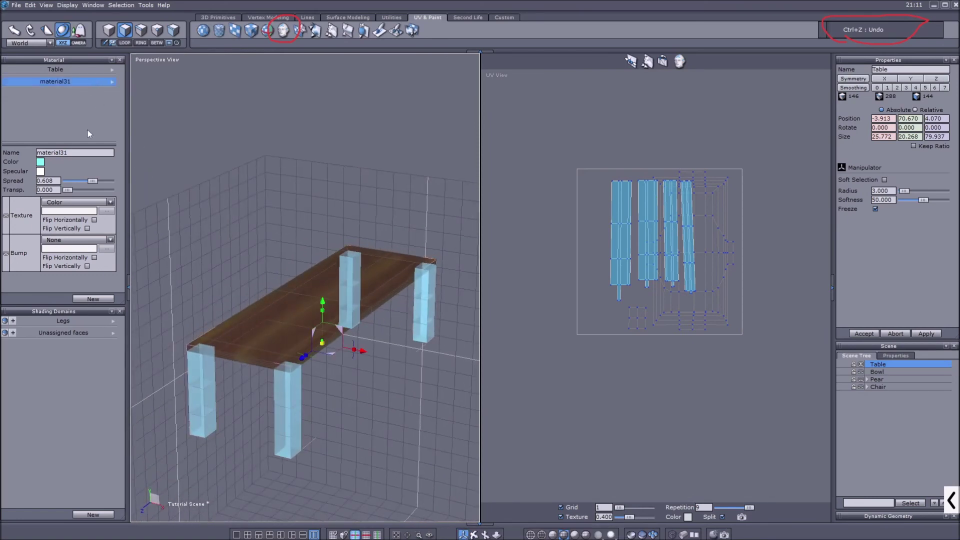
Change the Legs domain's material to the existing Table material.
click(110, 323)
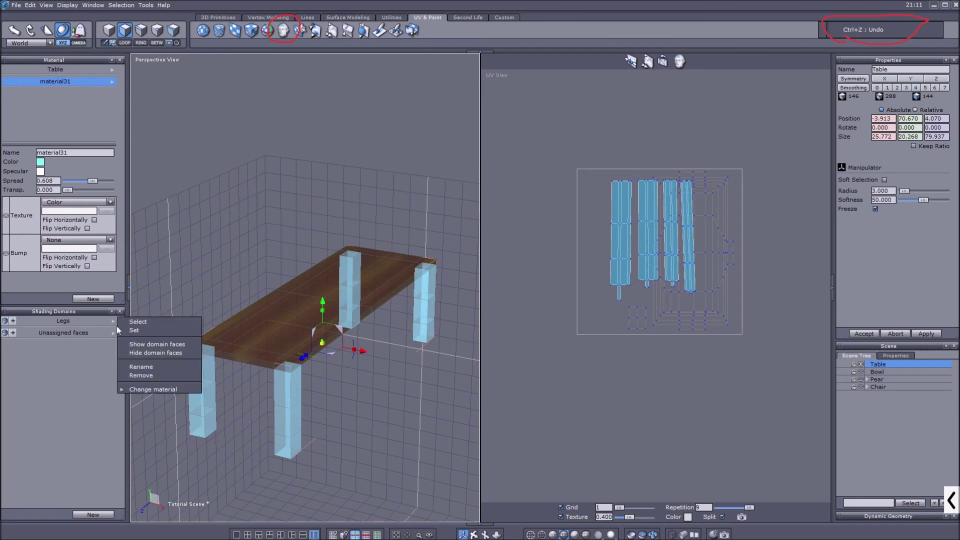
mouse_move(145, 393)
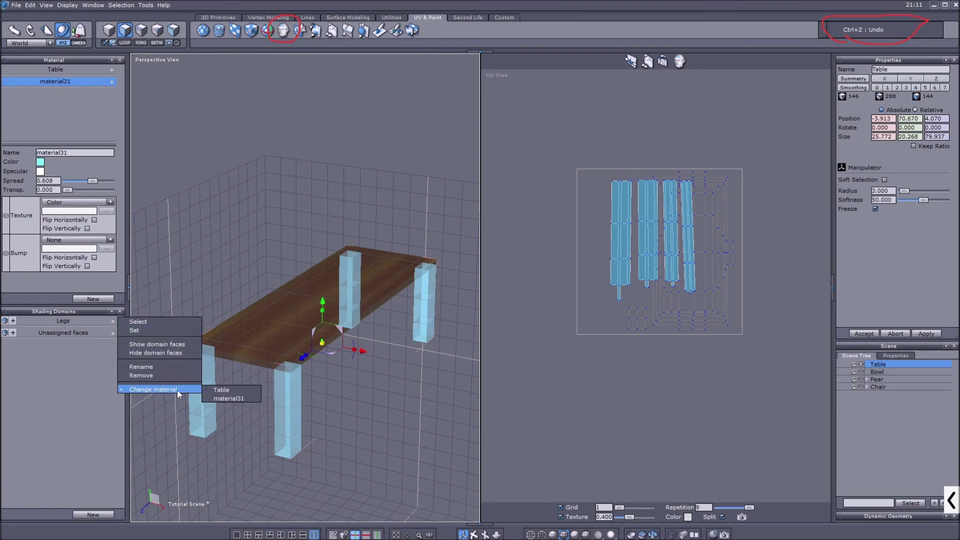
click(229, 391)
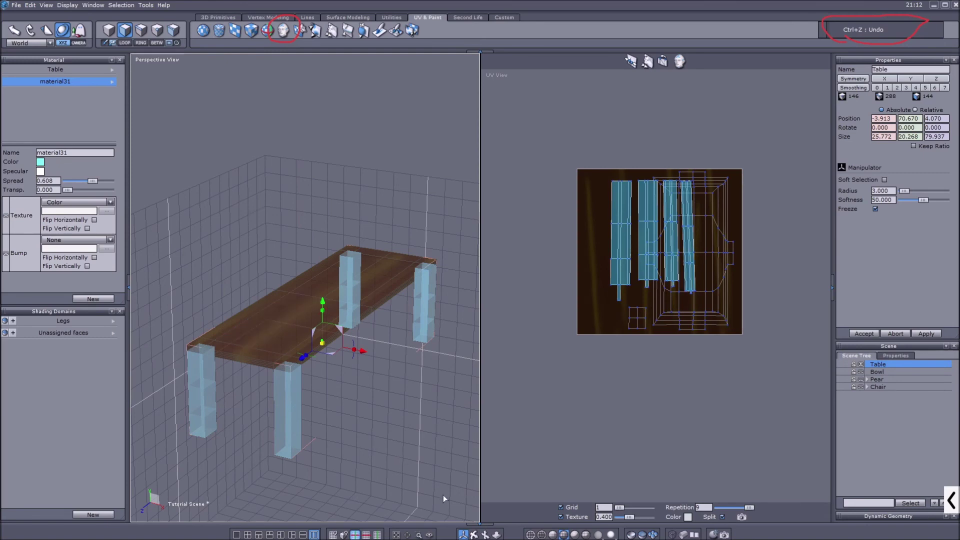
middle_drag(400, 450, 424, 505)
click(464, 534)
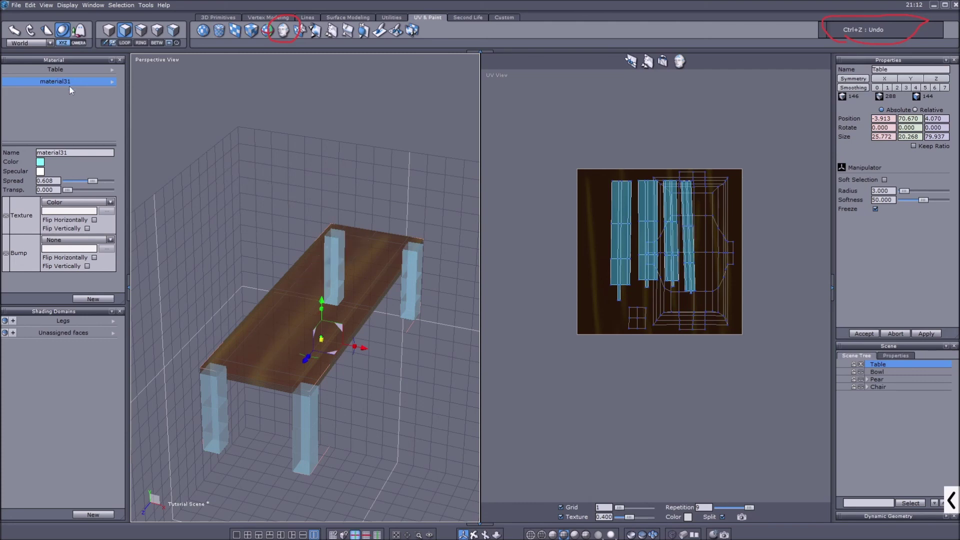
Remove the unused material31 and return to object selection.
click(111, 85)
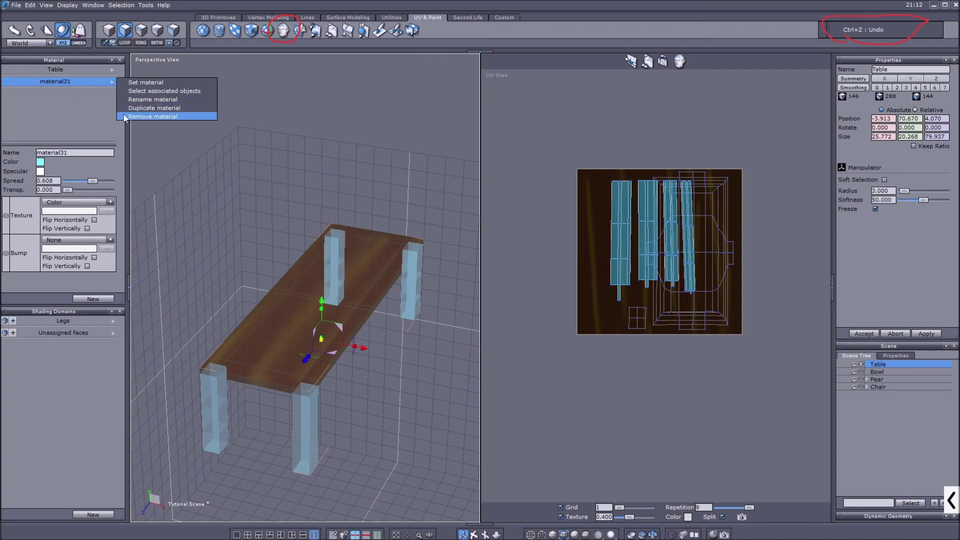
click(125, 116)
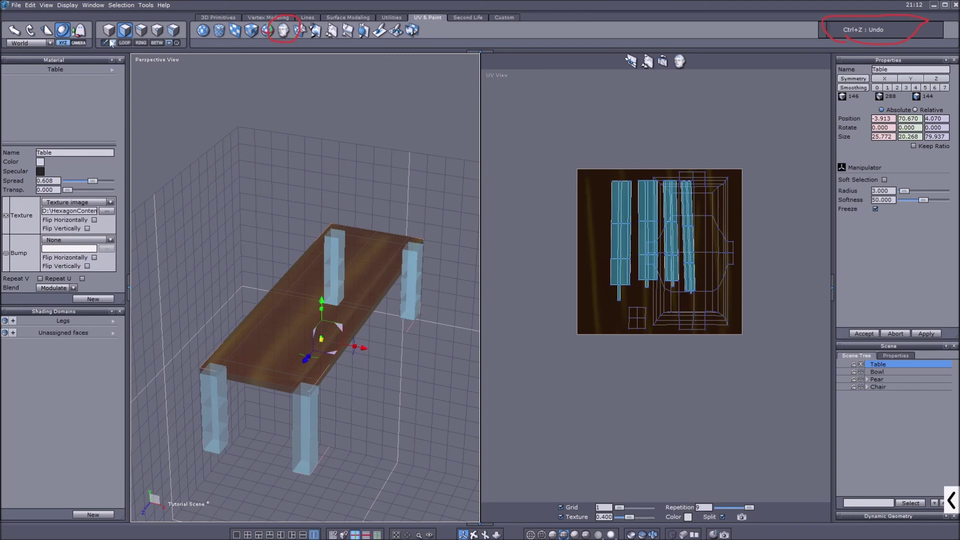
key(F1)
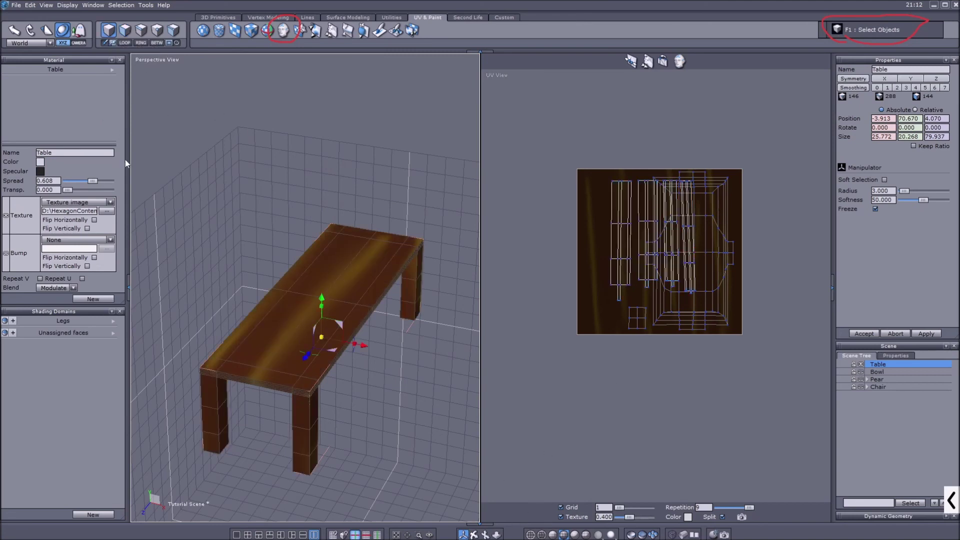
Create a second shading domain from the unassigned tabletop faces and remove the extra material33.
click(65, 333)
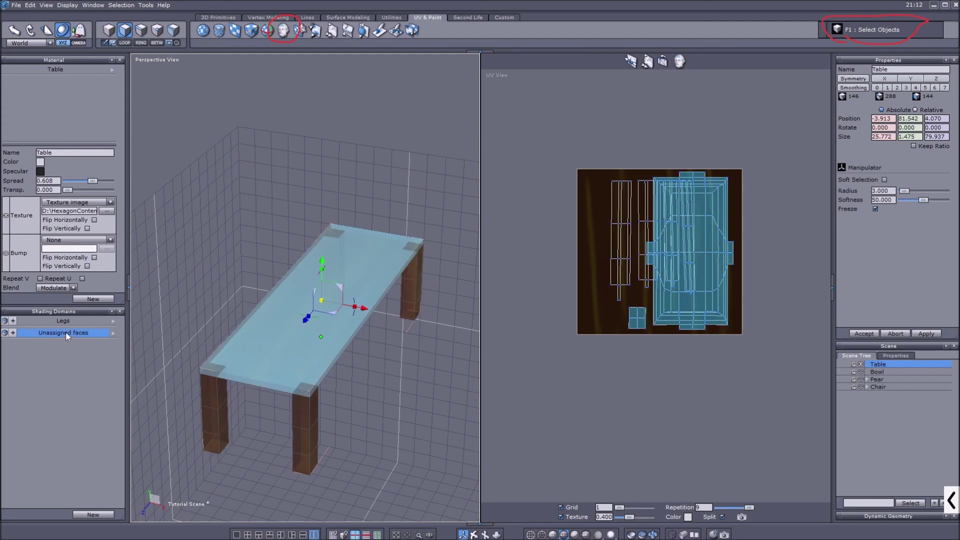
click(113, 334)
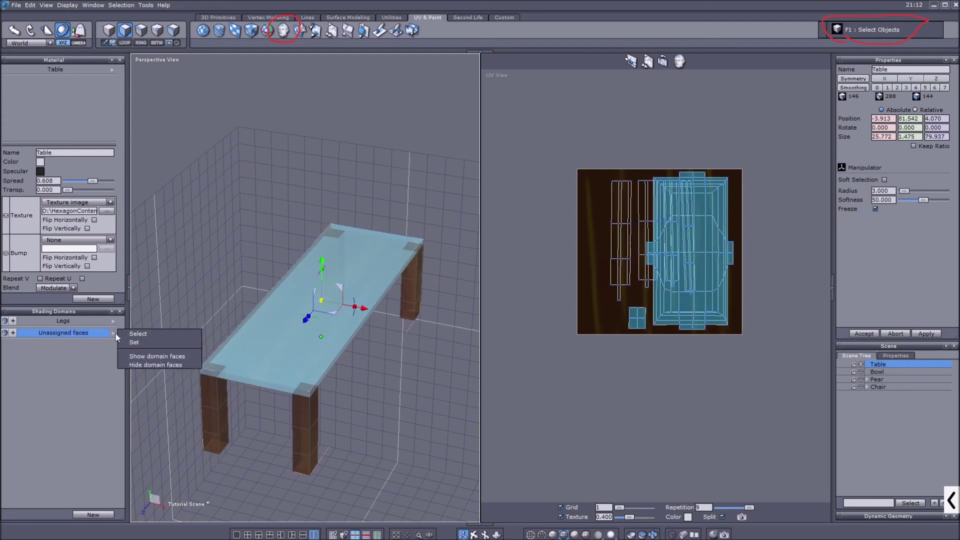
click(74, 363)
click(92, 514)
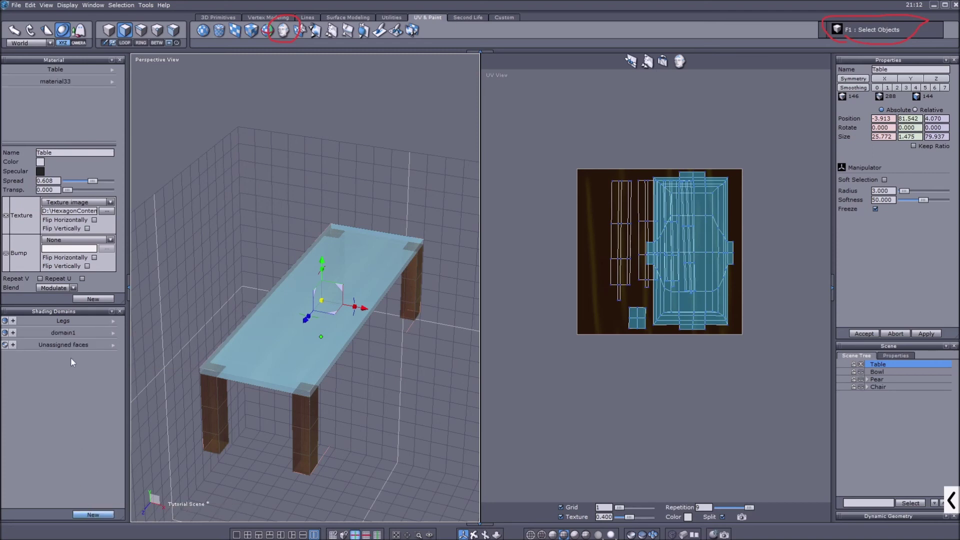
click(111, 83)
click(130, 116)
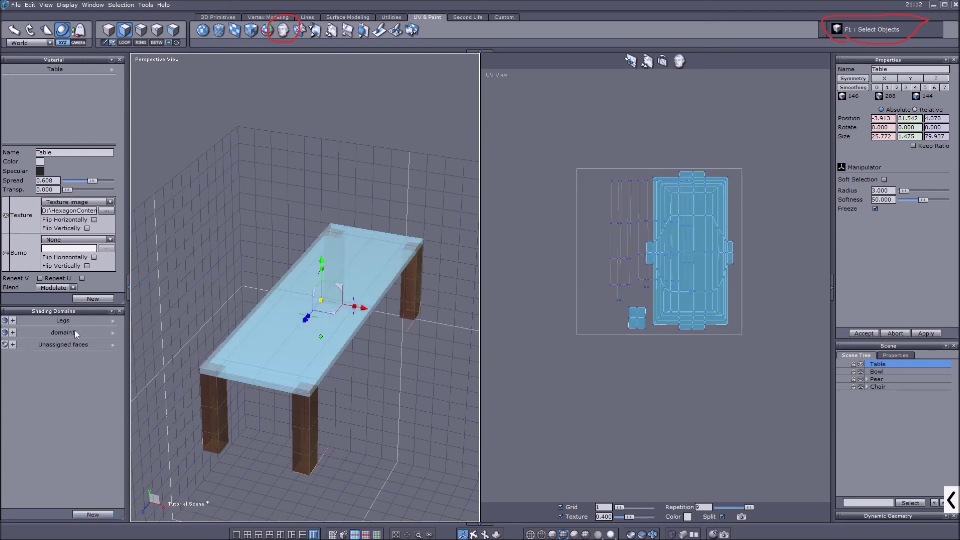
Rename the tabletop's shading domain domain1 as Plate.
click(75, 332)
click(113, 333)
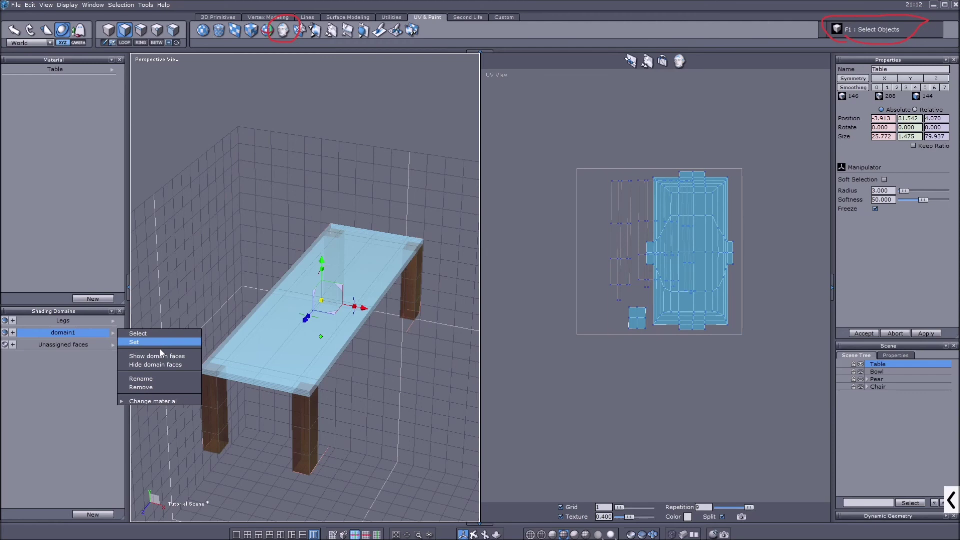
click(150, 379)
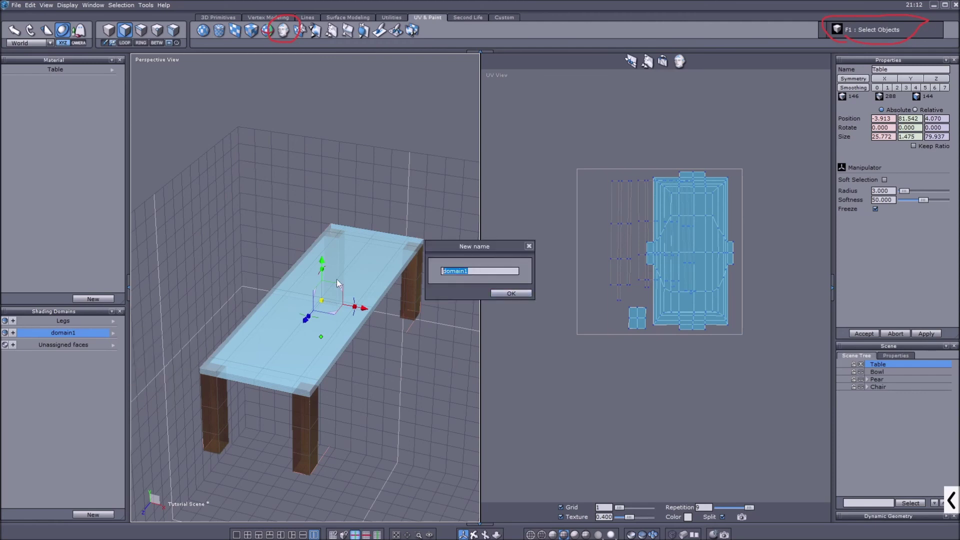
text(Plate)
key(Return)
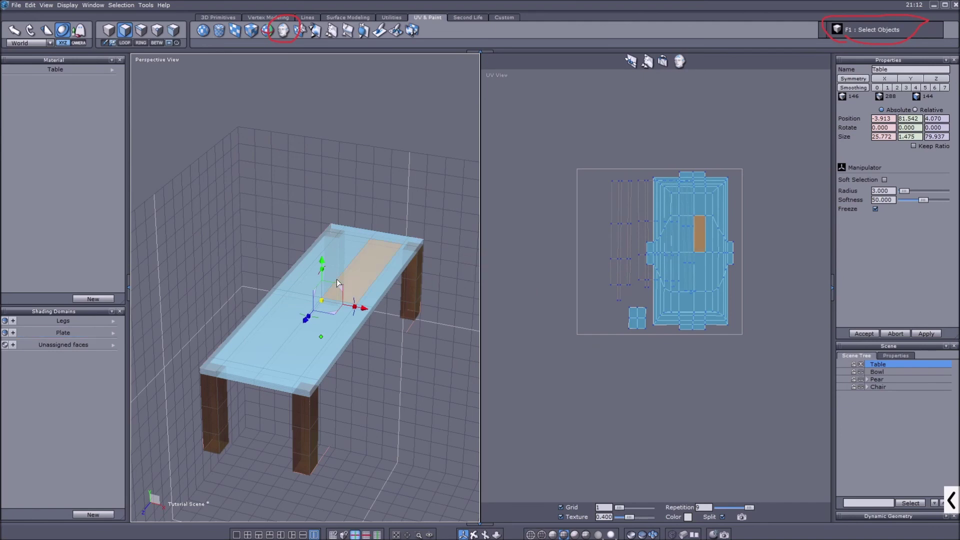
Assign the Table material to the Plate domain and return to object selection.
right_click(116, 332)
mouse_move(140, 400)
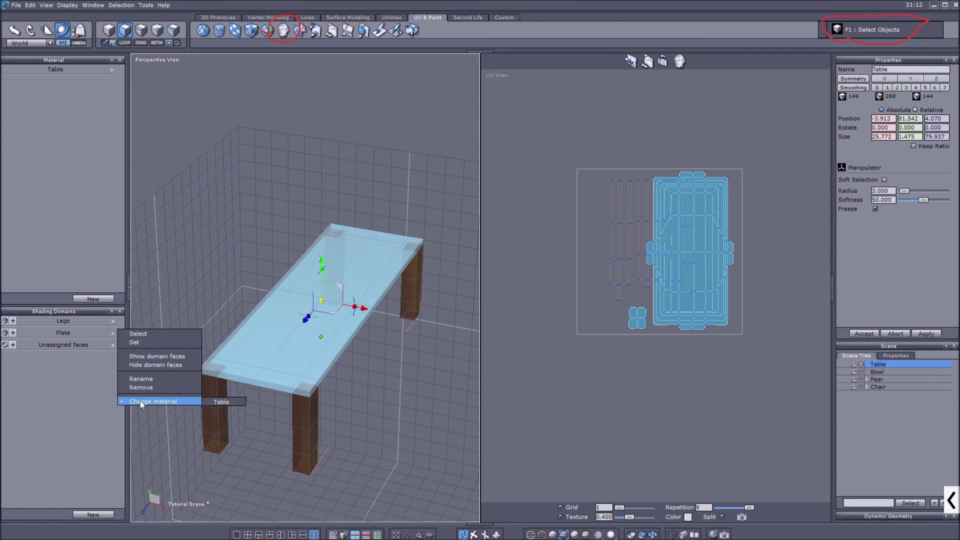
click(212, 405)
key(F1)
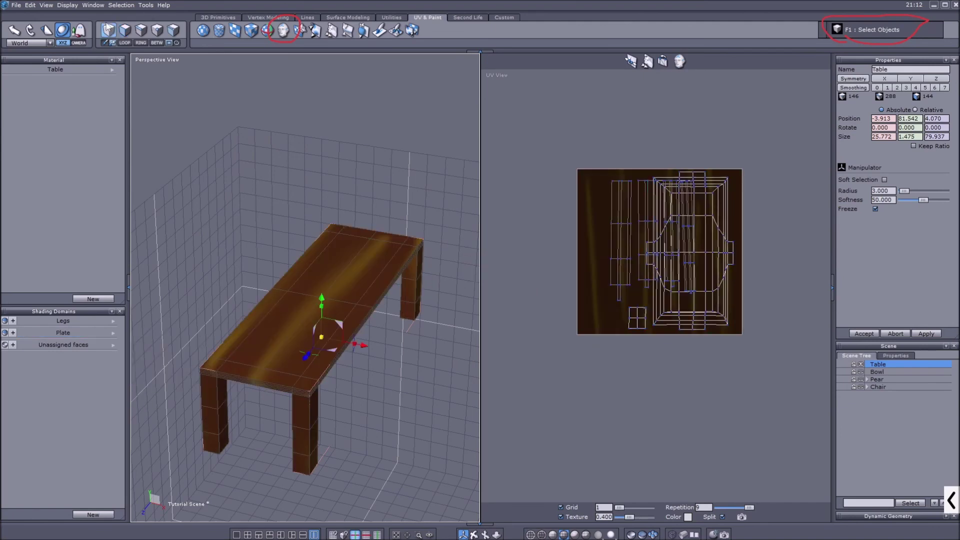
drag(474, 535, 295, 405)
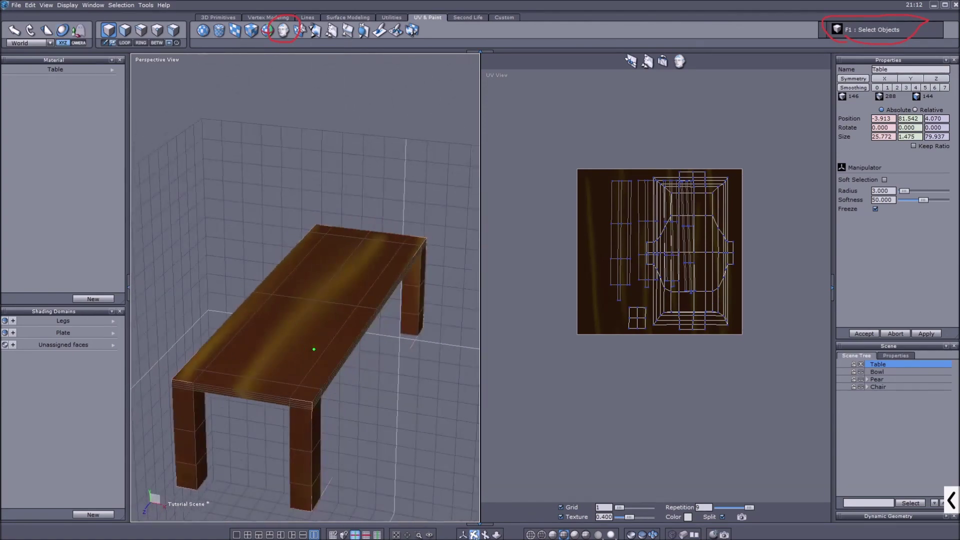
click(463, 534)
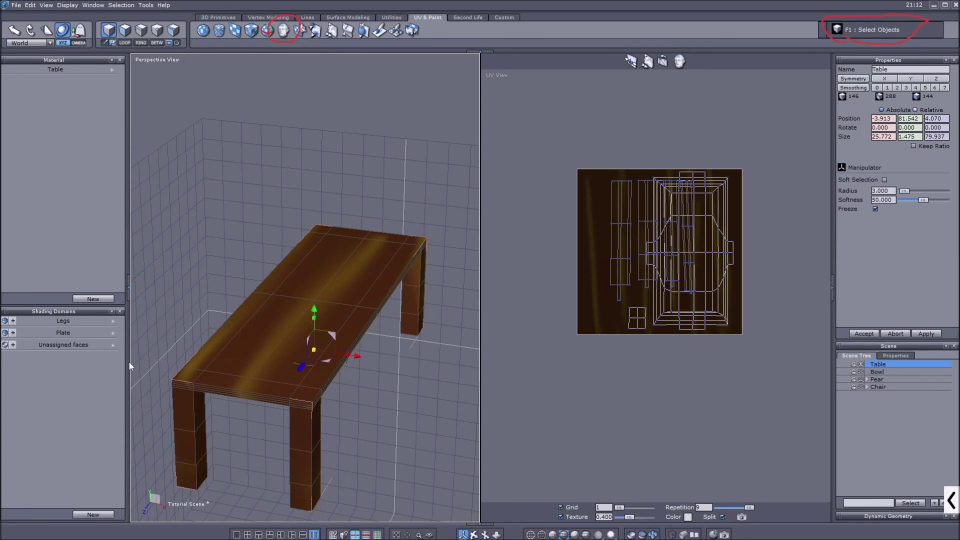
Select the faces of the Legs domain and shift their UV islands slightly down on the wood texture.
click(60, 321)
click(63, 333)
click(58, 321)
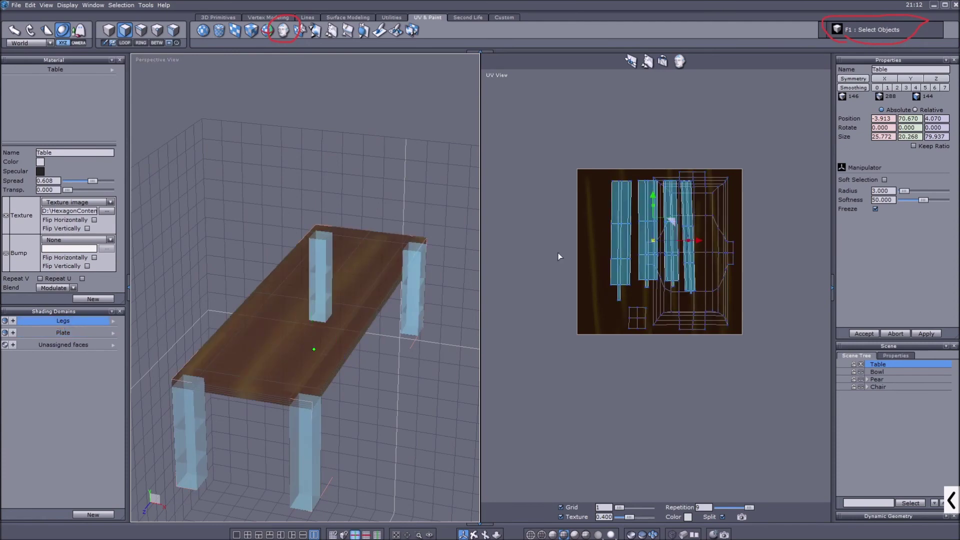
scroll(682, 225, up, 2)
mouse_move(659, 225)
mouse_down()
mouse_move(659, 325)
mouse_move(659, 234)
mouse_up()
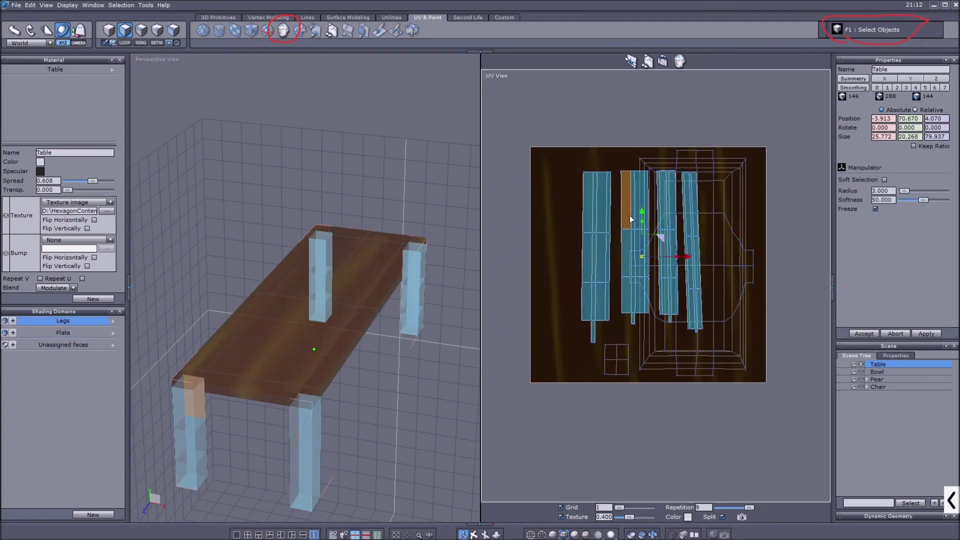
Create a new separate material for the Legs domain.
middle_drag(629, 217, 616, 235)
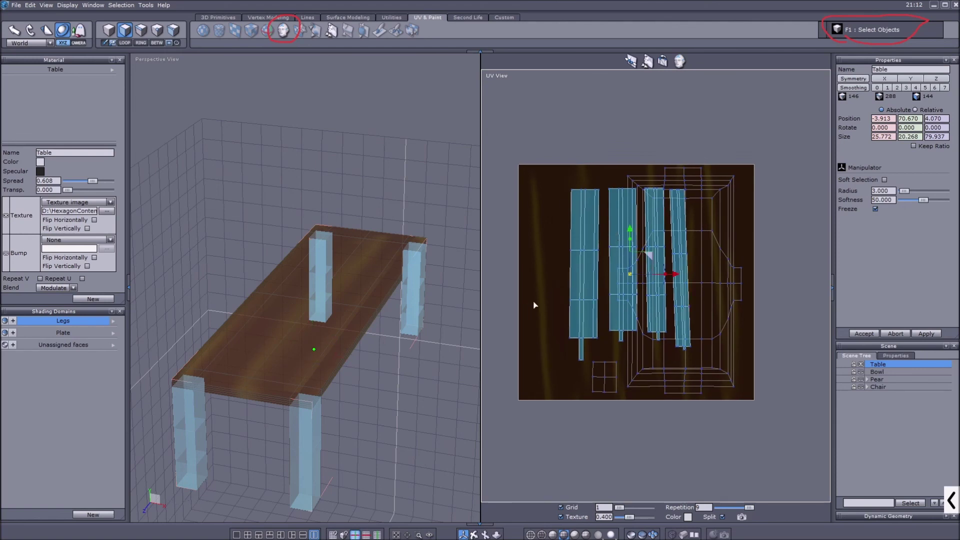
middle_drag(533, 301, 539, 301)
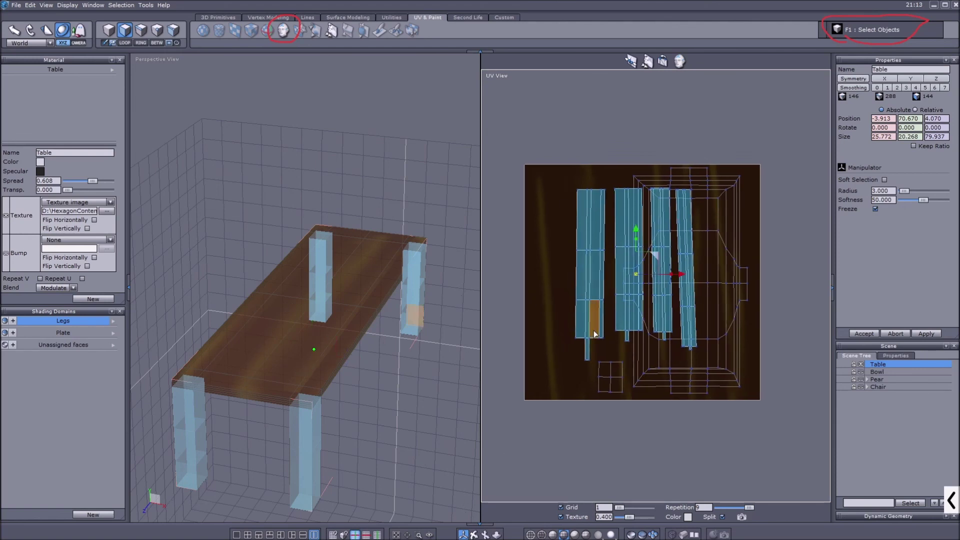
scroll(602, 304, down, 2)
scroll(630, 292, up, 2)
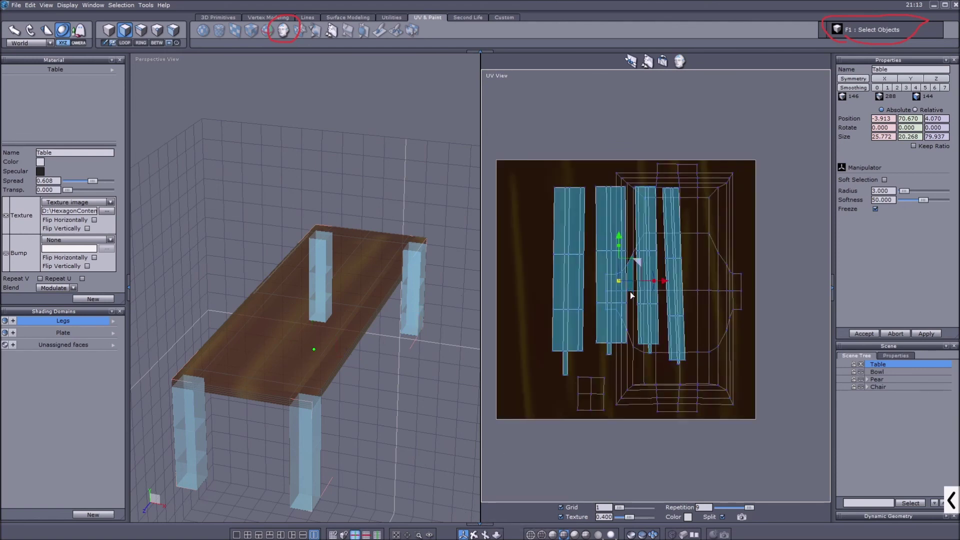
scroll(630, 284, down, 1)
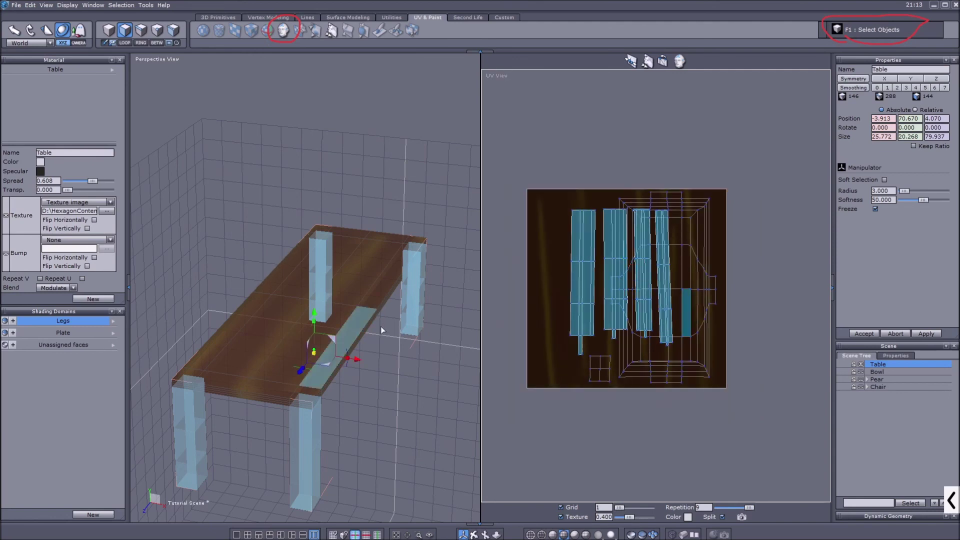
click(100, 298)
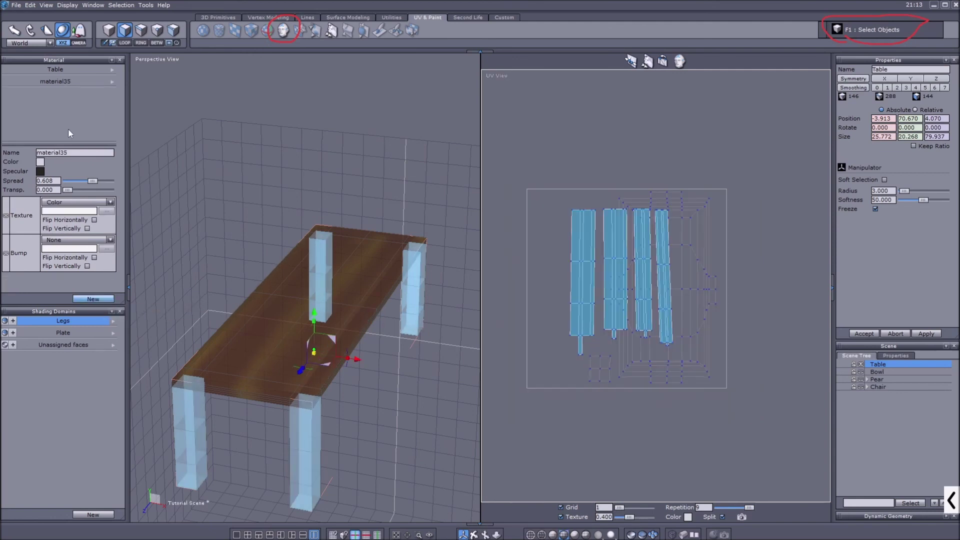
Give the new material of the Legs domain a texture image, loading Heart.png from the Cake folder.
click(107, 322)
mouse_move(151, 389)
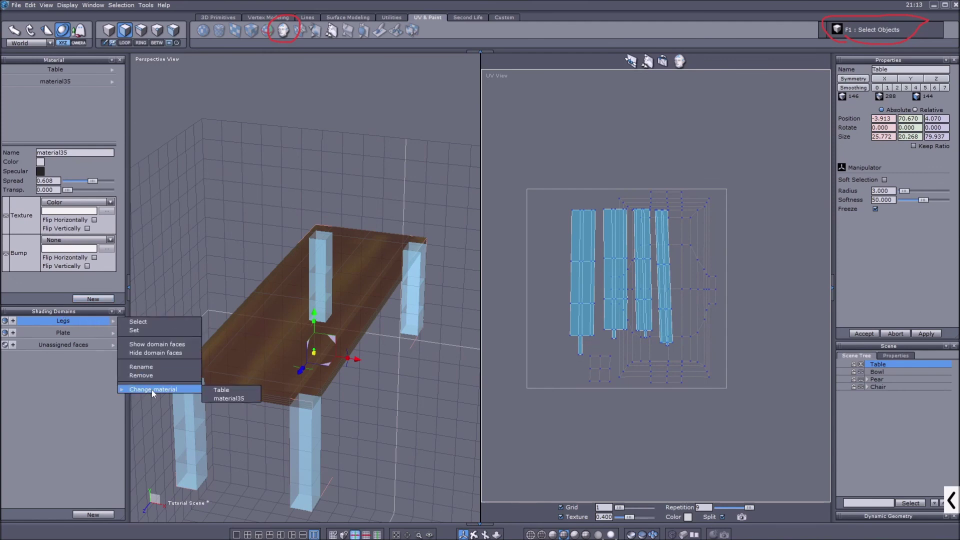
click(52, 84)
click(85, 203)
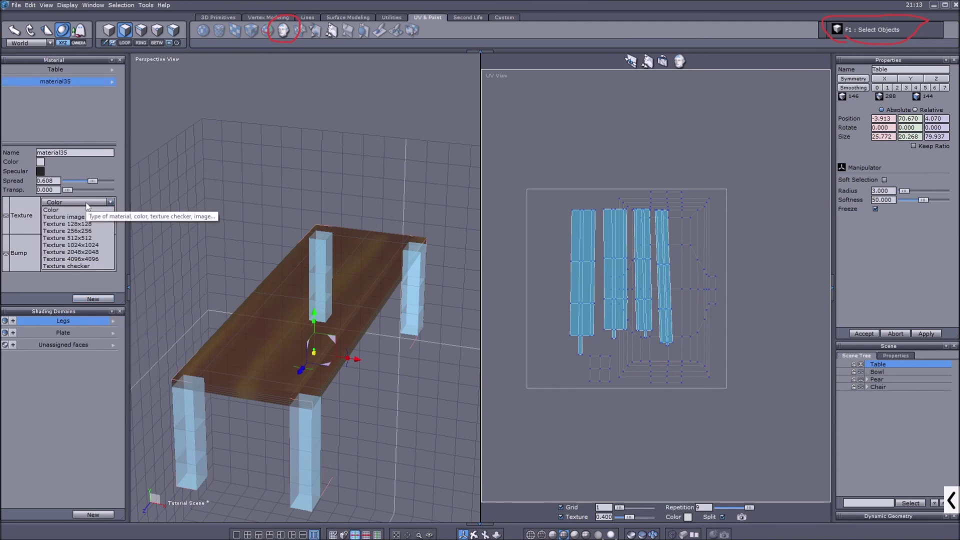
click(75, 215)
click(498, 141)
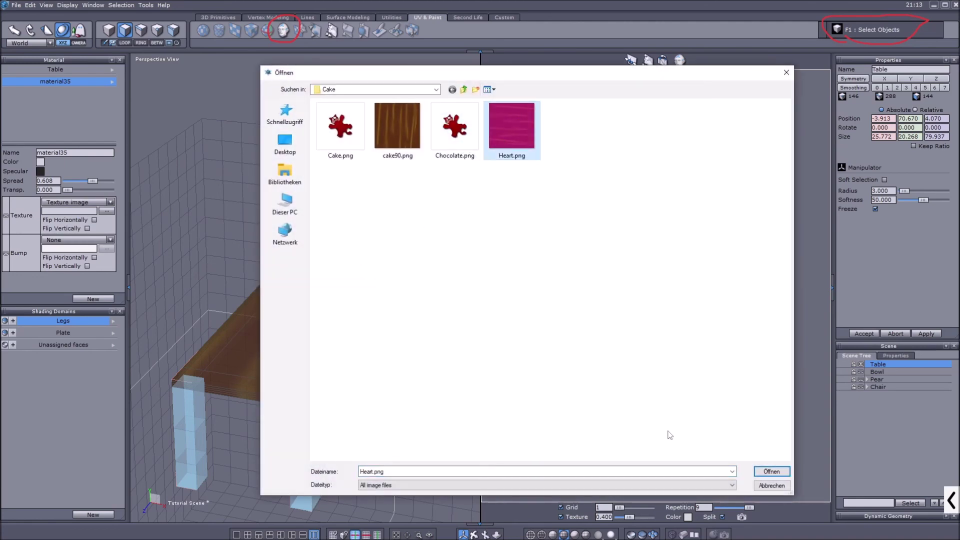
click(770, 471)
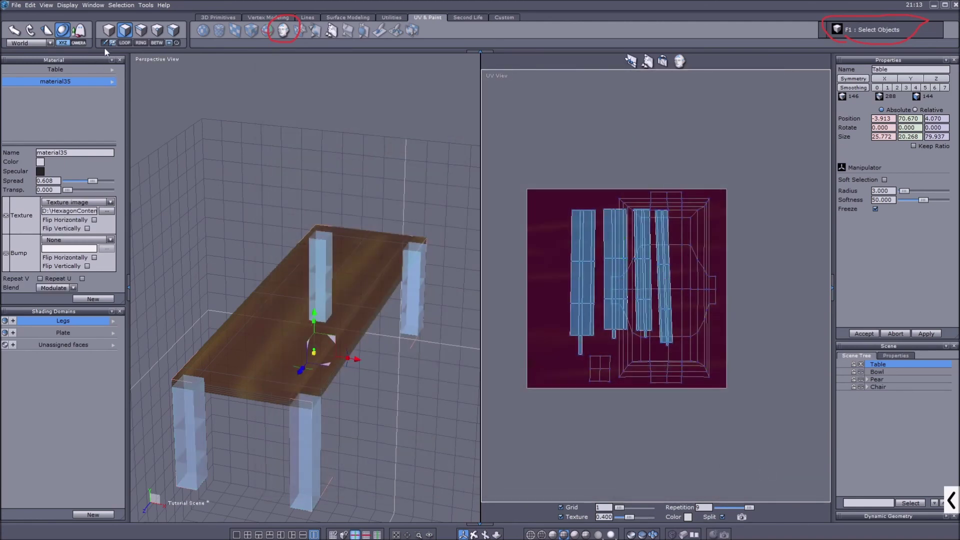
Rename the new material as Legs.
double_click(86, 150)
text(Legs)
key(Return)
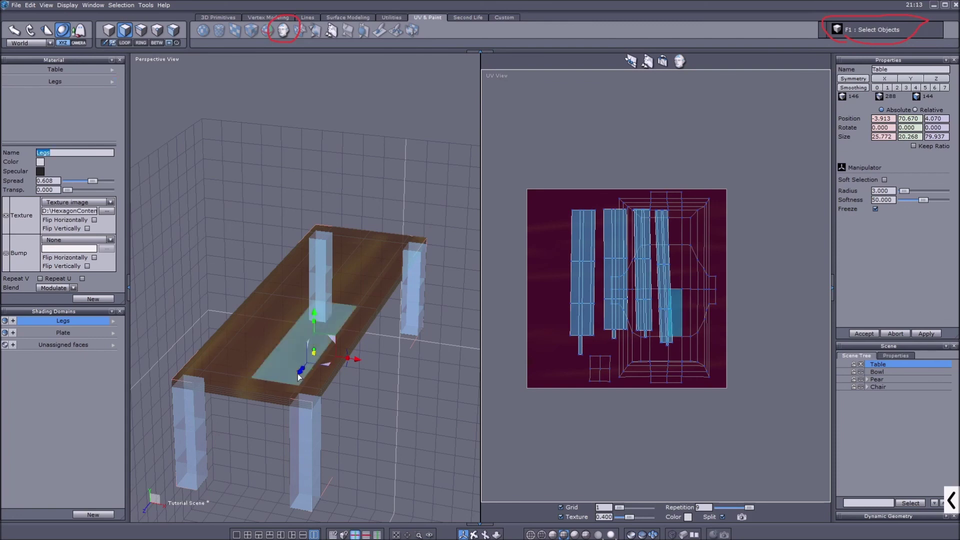
Return to object selection and examine the textures on the table's legs and tabletop from several angles.
click(474, 535)
key(F1)
middle_drag(326, 322, 315, 378)
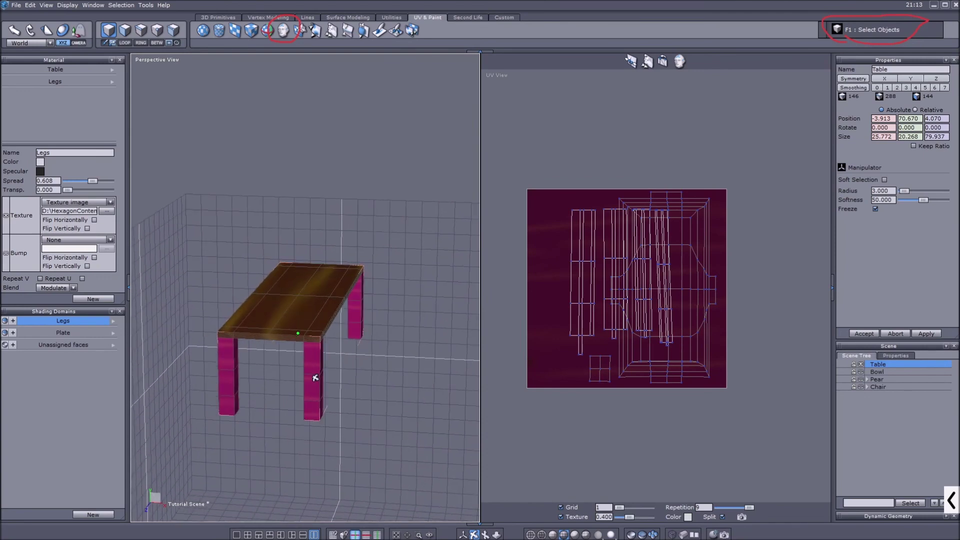
mouse_move(315, 378)
middle_down()
mouse_move(319, 300)
mouse_move(315, 385)
middle_up()
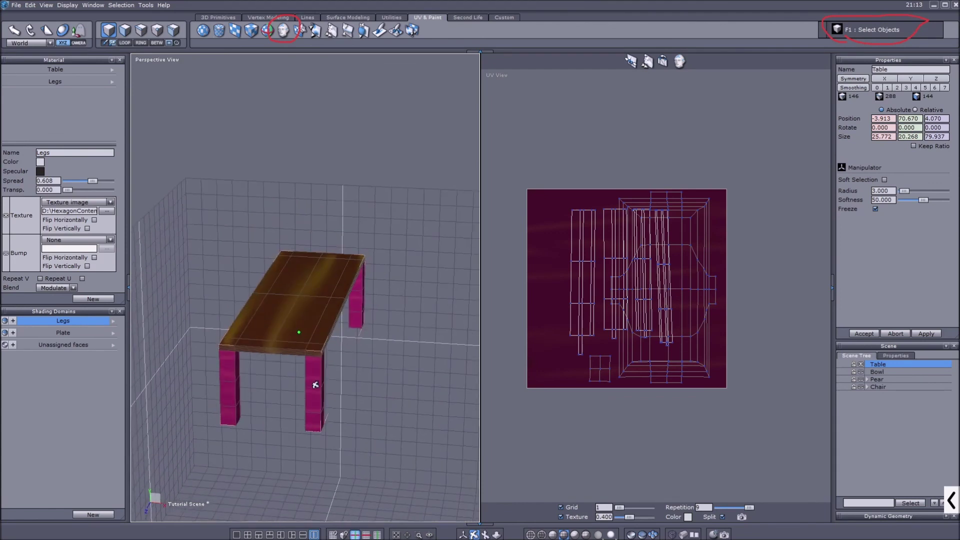
middle_drag(367, 346, 356, 346)
mouse_move(262, 290)
middle_down()
mouse_move(277, 281)
mouse_move(281, 256)
mouse_move(276, 300)
middle_up()
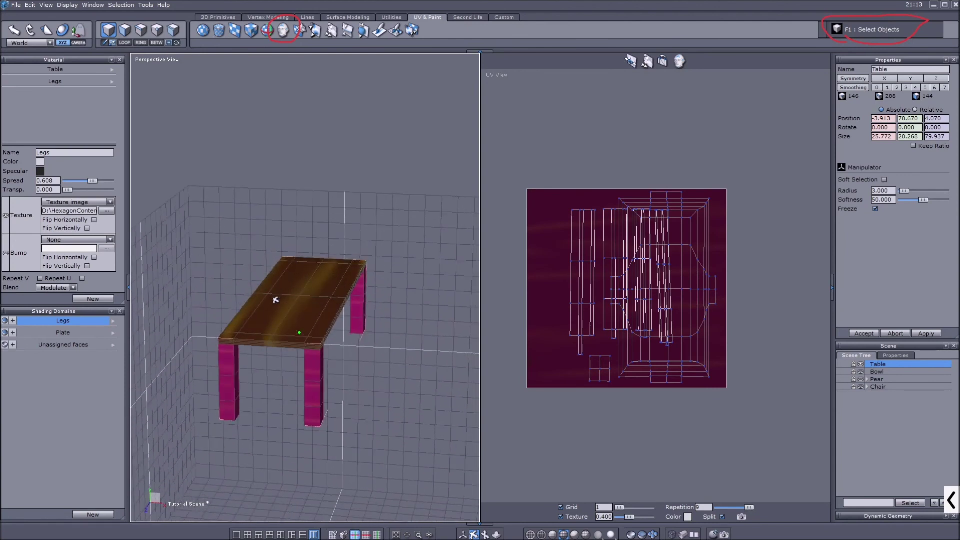
scroll(264, 313, up, 2)
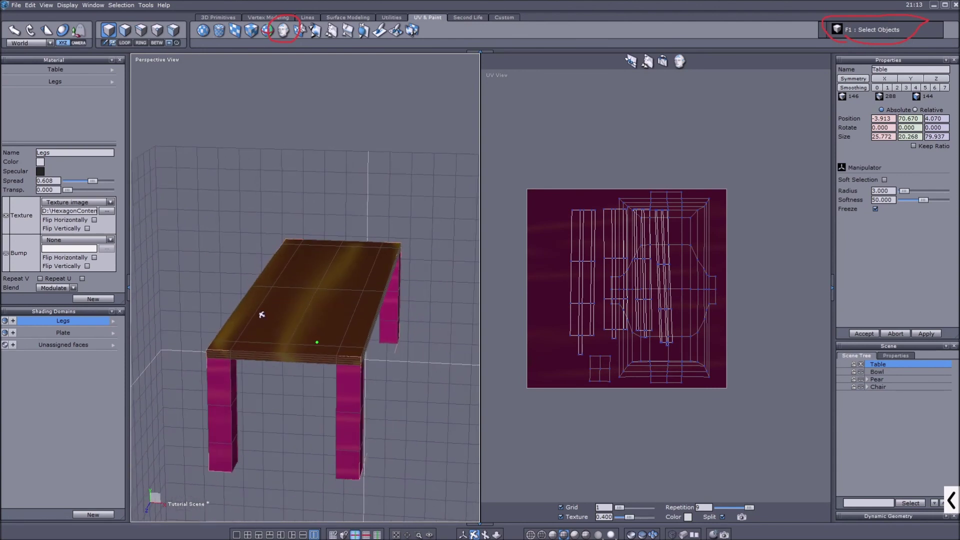
middle_drag(260, 316, 346, 342)
scroll(346, 341, up, 2)
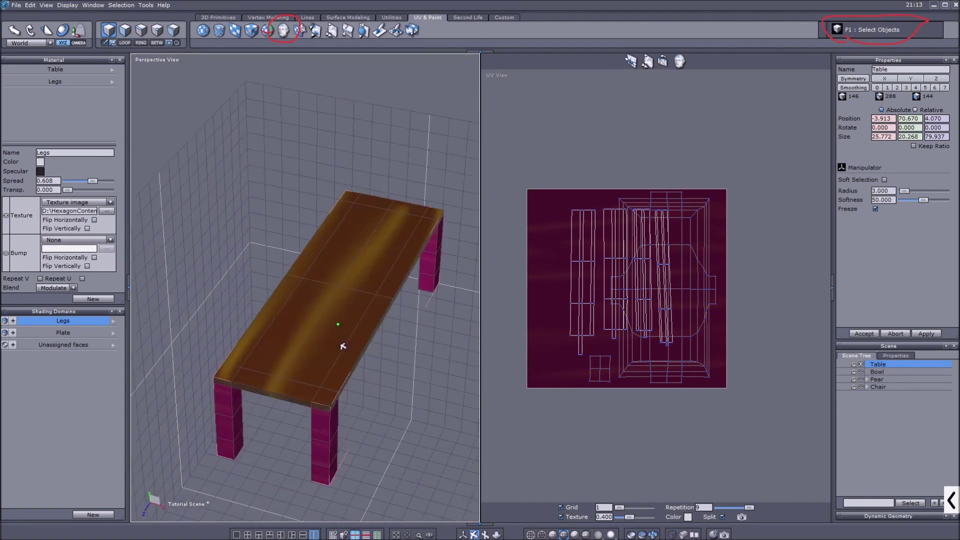
click(463, 535)
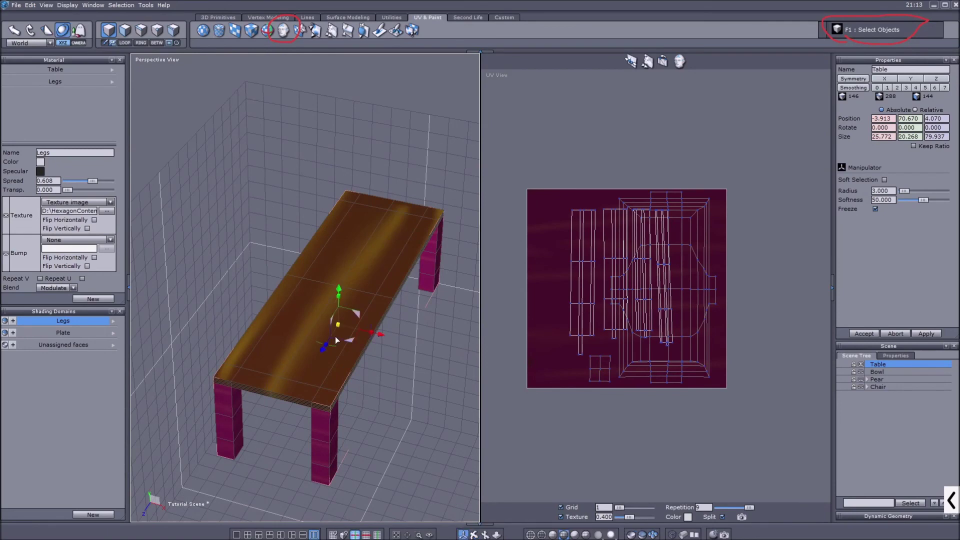
Compare the Table and Legs materials, and check which faces the Plate and Legs domains each cover.
click(63, 70)
click(64, 79)
click(65, 72)
click(64, 80)
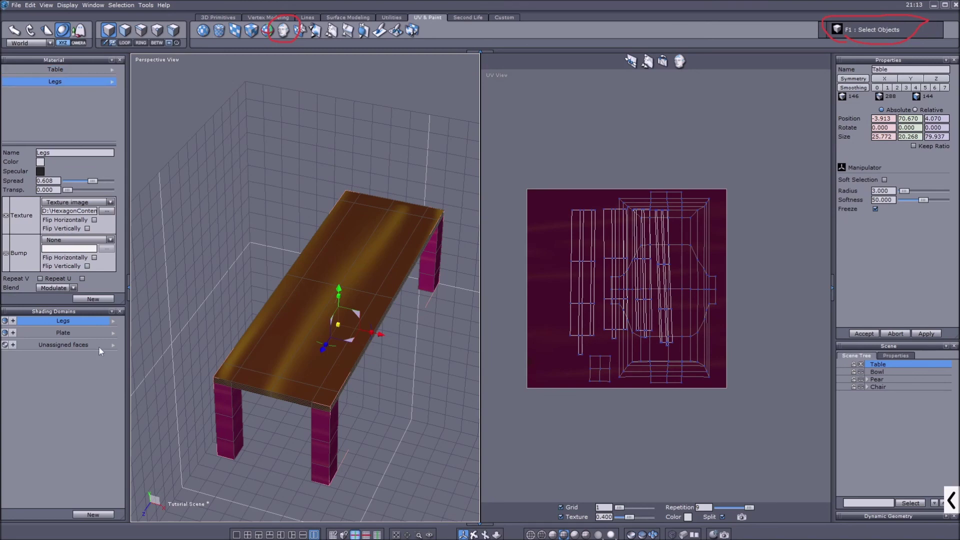
click(63, 333)
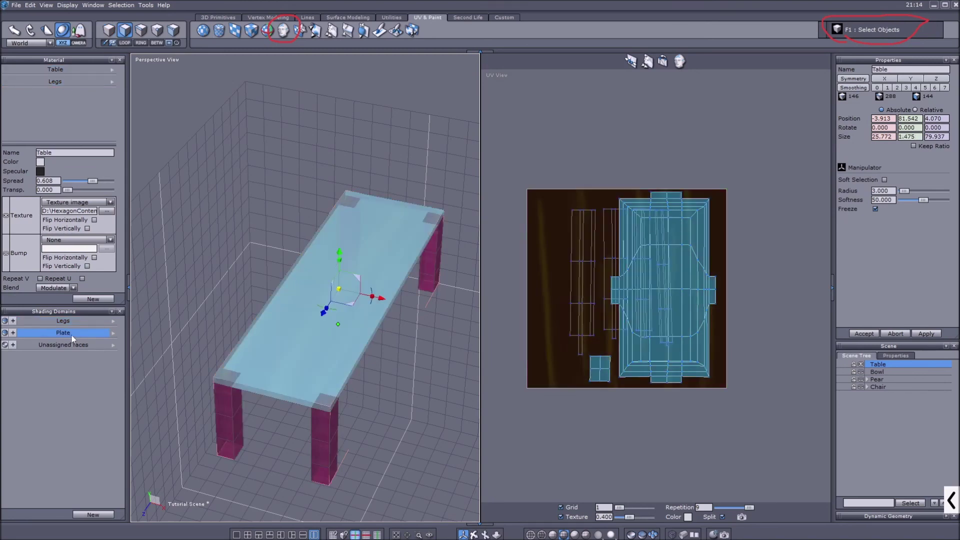
click(67, 321)
click(65, 332)
Turn the Legs domain's UV islands horizontal and position them inside the Heart.png texture.
click(71, 321)
mouse_move(654, 290)
mouse_down()
mouse_move(652, 240)
mouse_move(632, 217)
mouse_move(623, 272)
mouse_move(637, 285)
mouse_move(632, 275)
mouse_move(652, 265)
mouse_up()
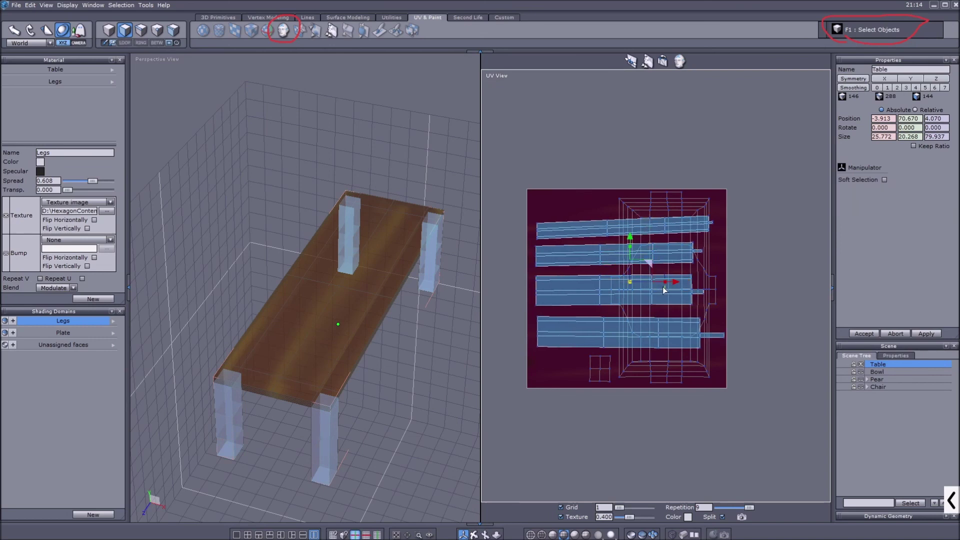
drag(653, 263, 650, 265)
click(492, 220)
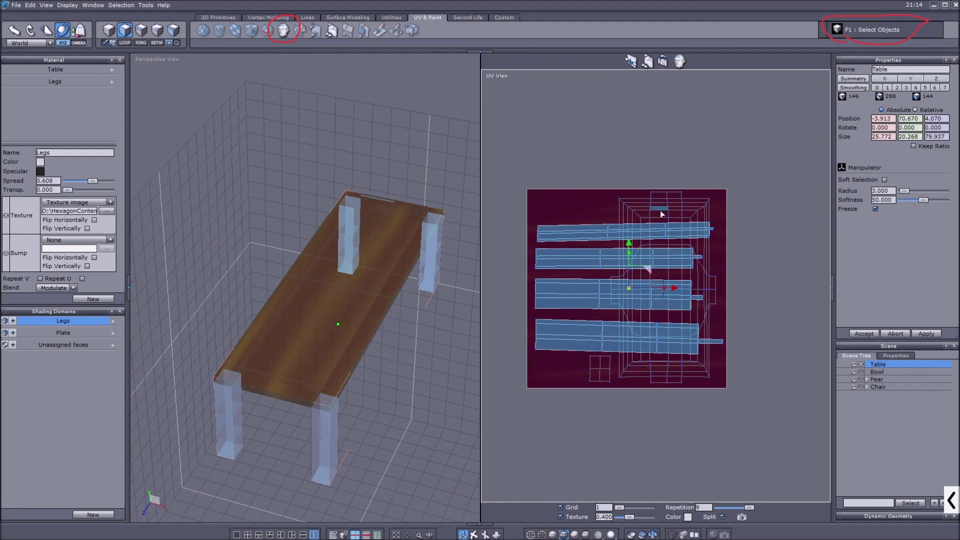
Move the Legs domain's UV islands below the texture area and back onto it, checking the Plate domain's layout in between.
click(63, 333)
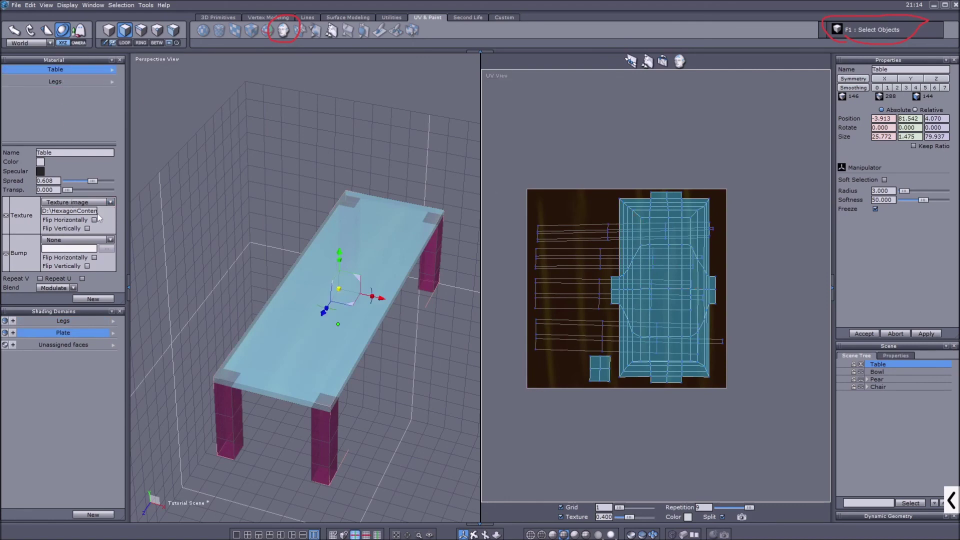
scroll(520, 236, down, 1)
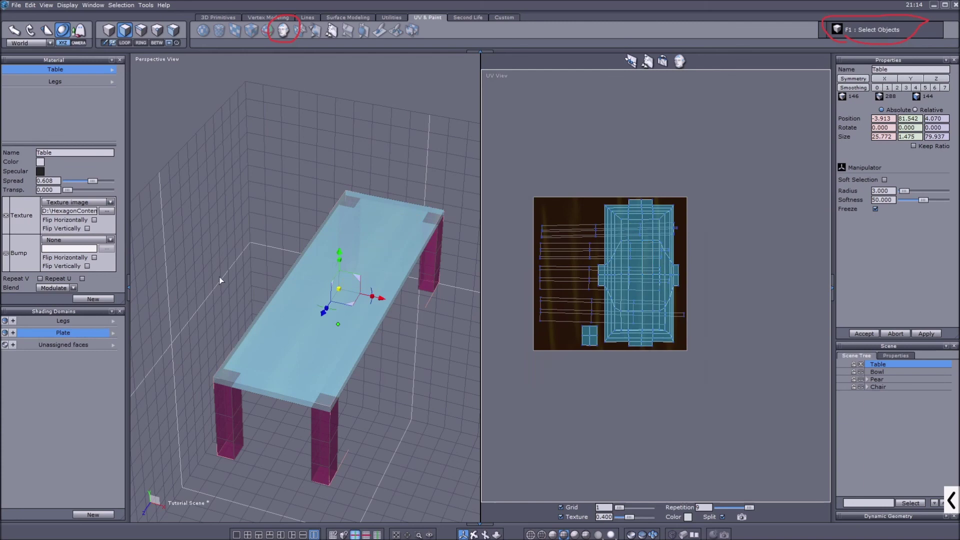
click(55, 321)
drag(634, 254, 635, 394)
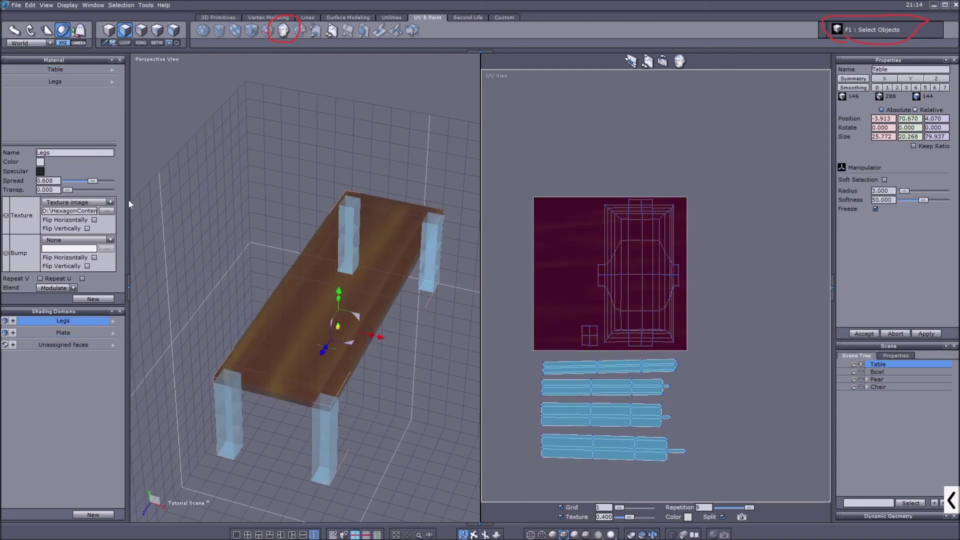
click(64, 333)
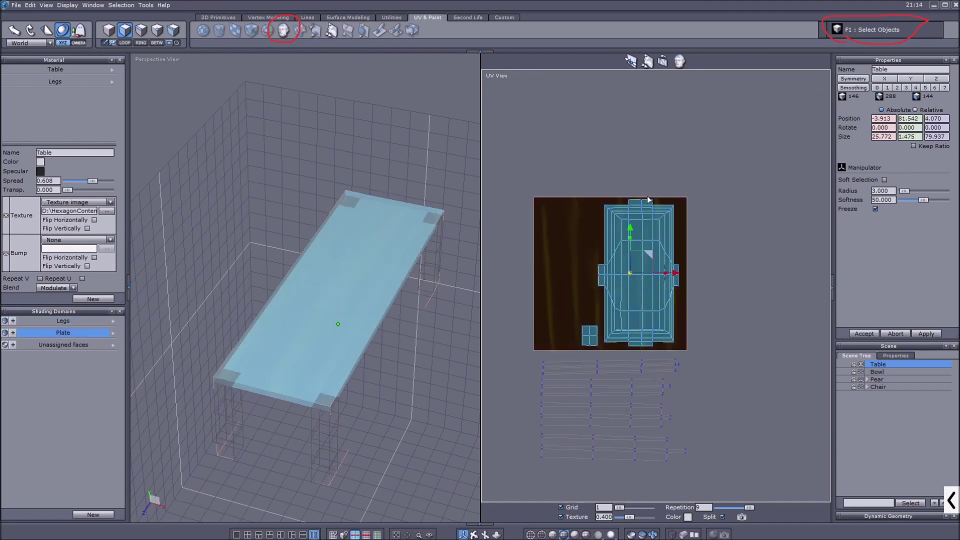
click(61, 321)
drag(637, 395, 635, 252)
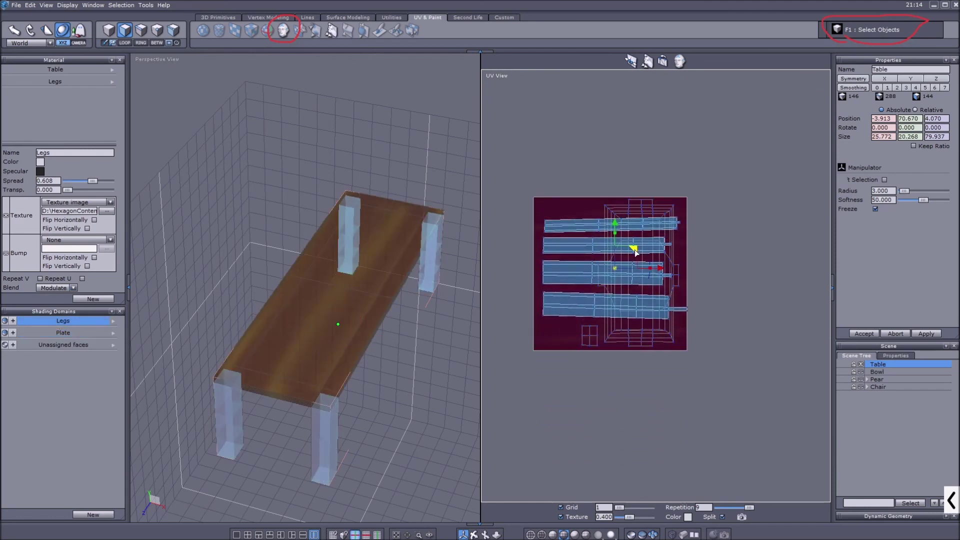
Shift the Plate domain's UV islands slightly left on the wood texture, deselect them and check the tabletop.
click(79, 331)
mouse_move(644, 253)
mouse_down()
mouse_move(739, 253)
mouse_move(644, 257)
mouse_up()
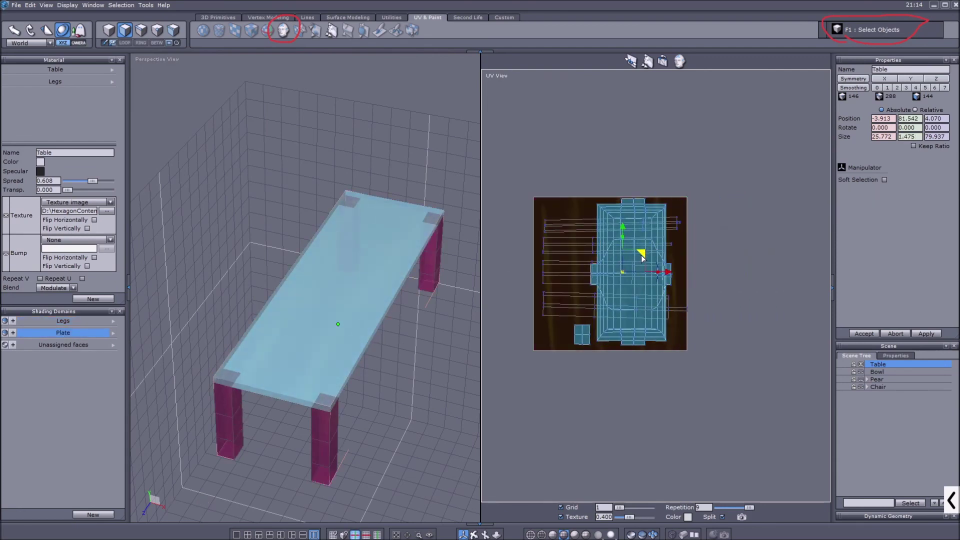
click(632, 369)
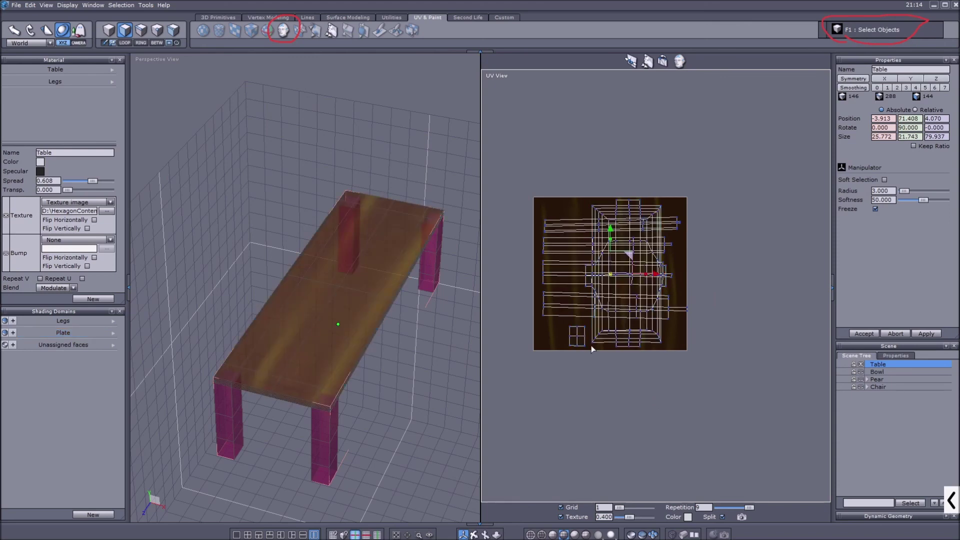
click(348, 283)
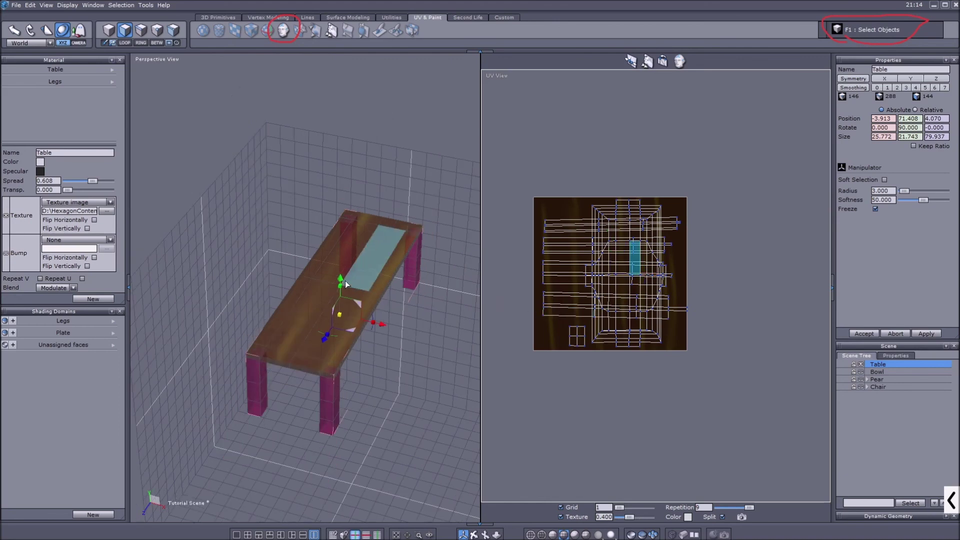
click(347, 280)
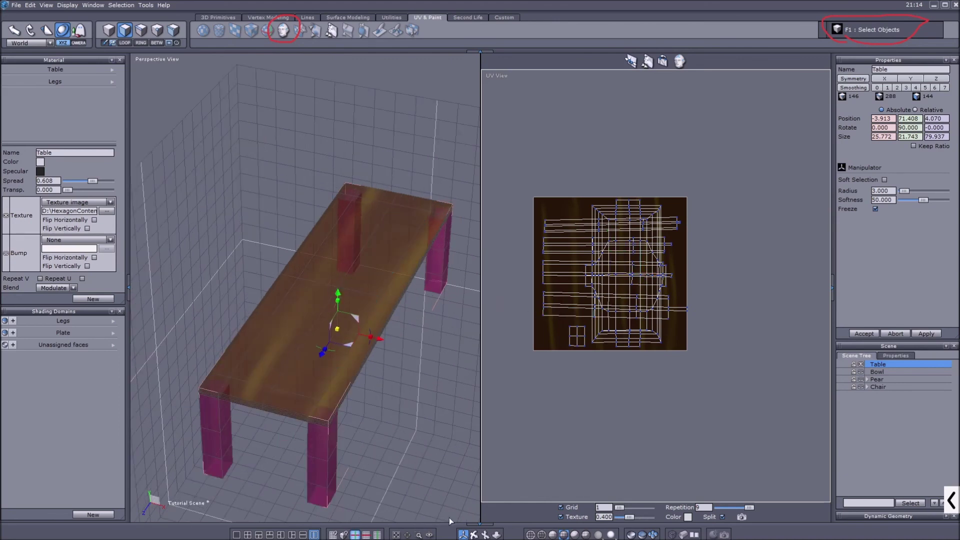
mouse_move(373, 400)
right_down()
mouse_move(388, 340)
mouse_move(369, 365)
mouse_move(378, 383)
right_up()
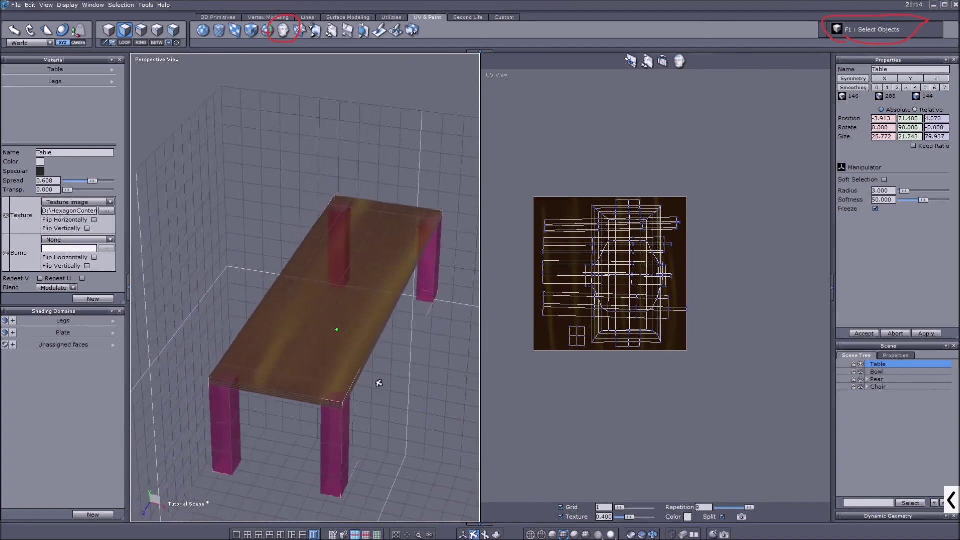